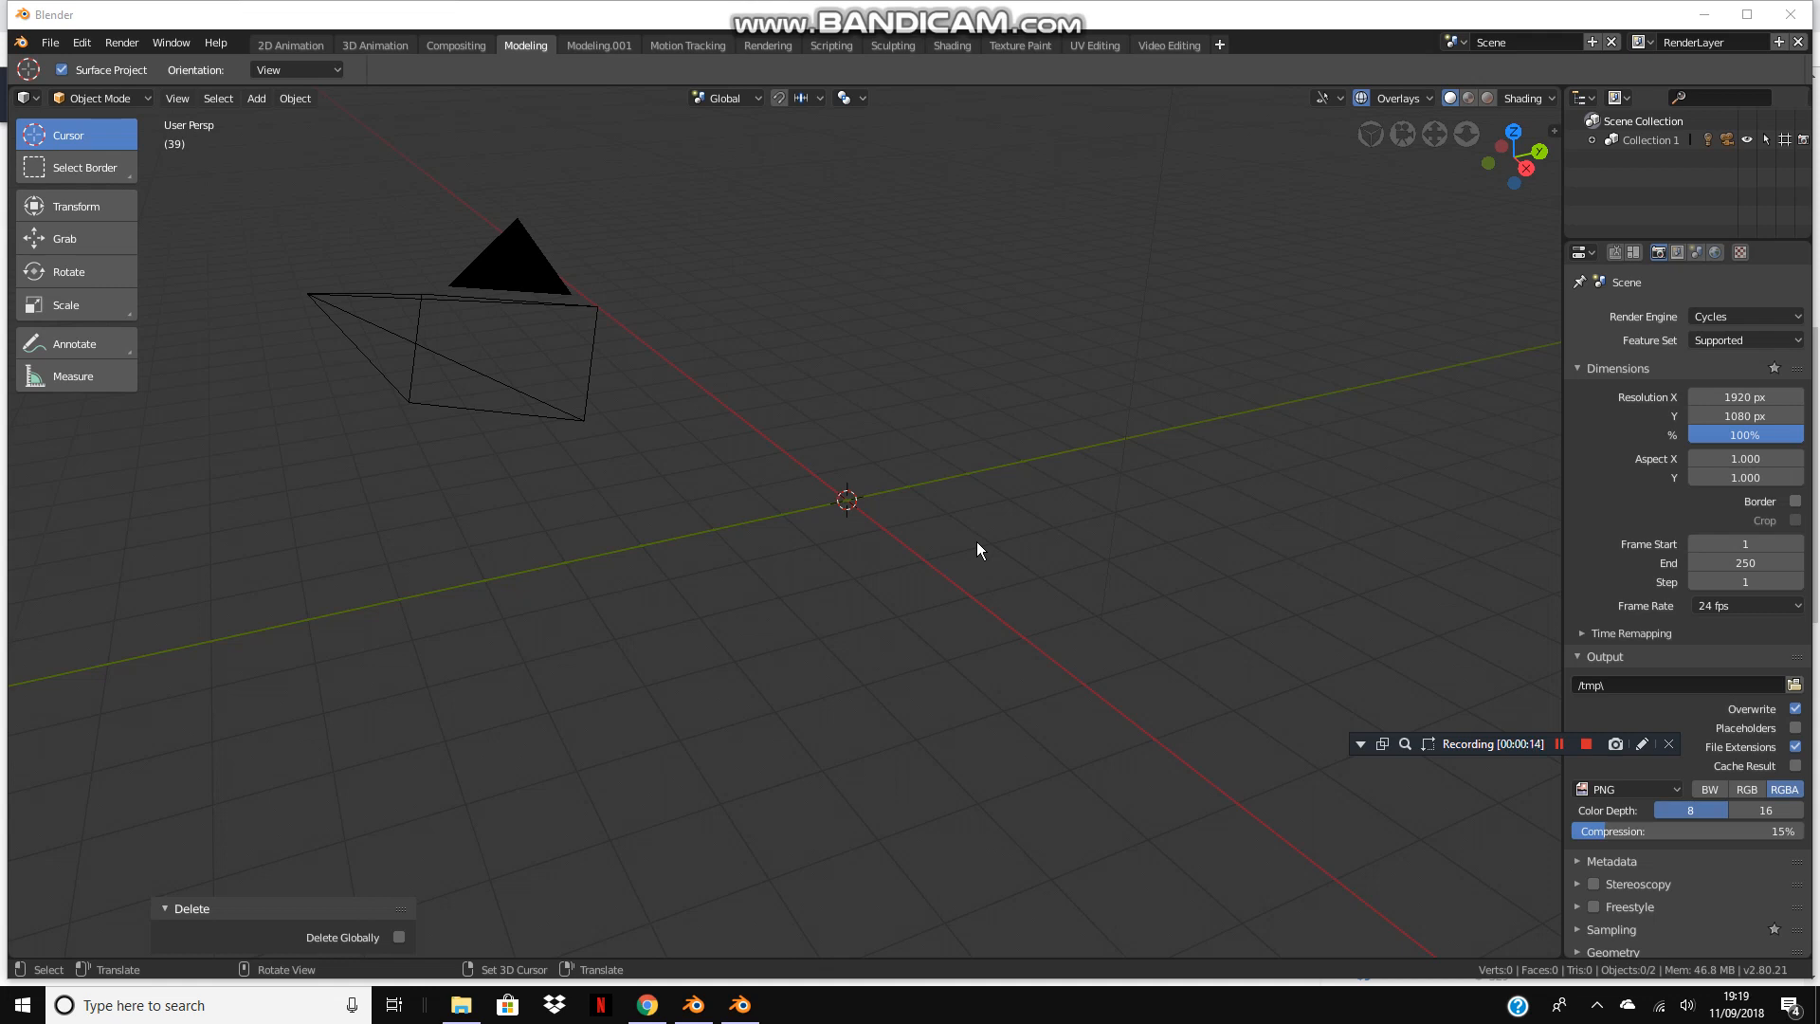
pyautogui.scroll(-2, 756, 491)
pyautogui.scroll(3, 758, 493)
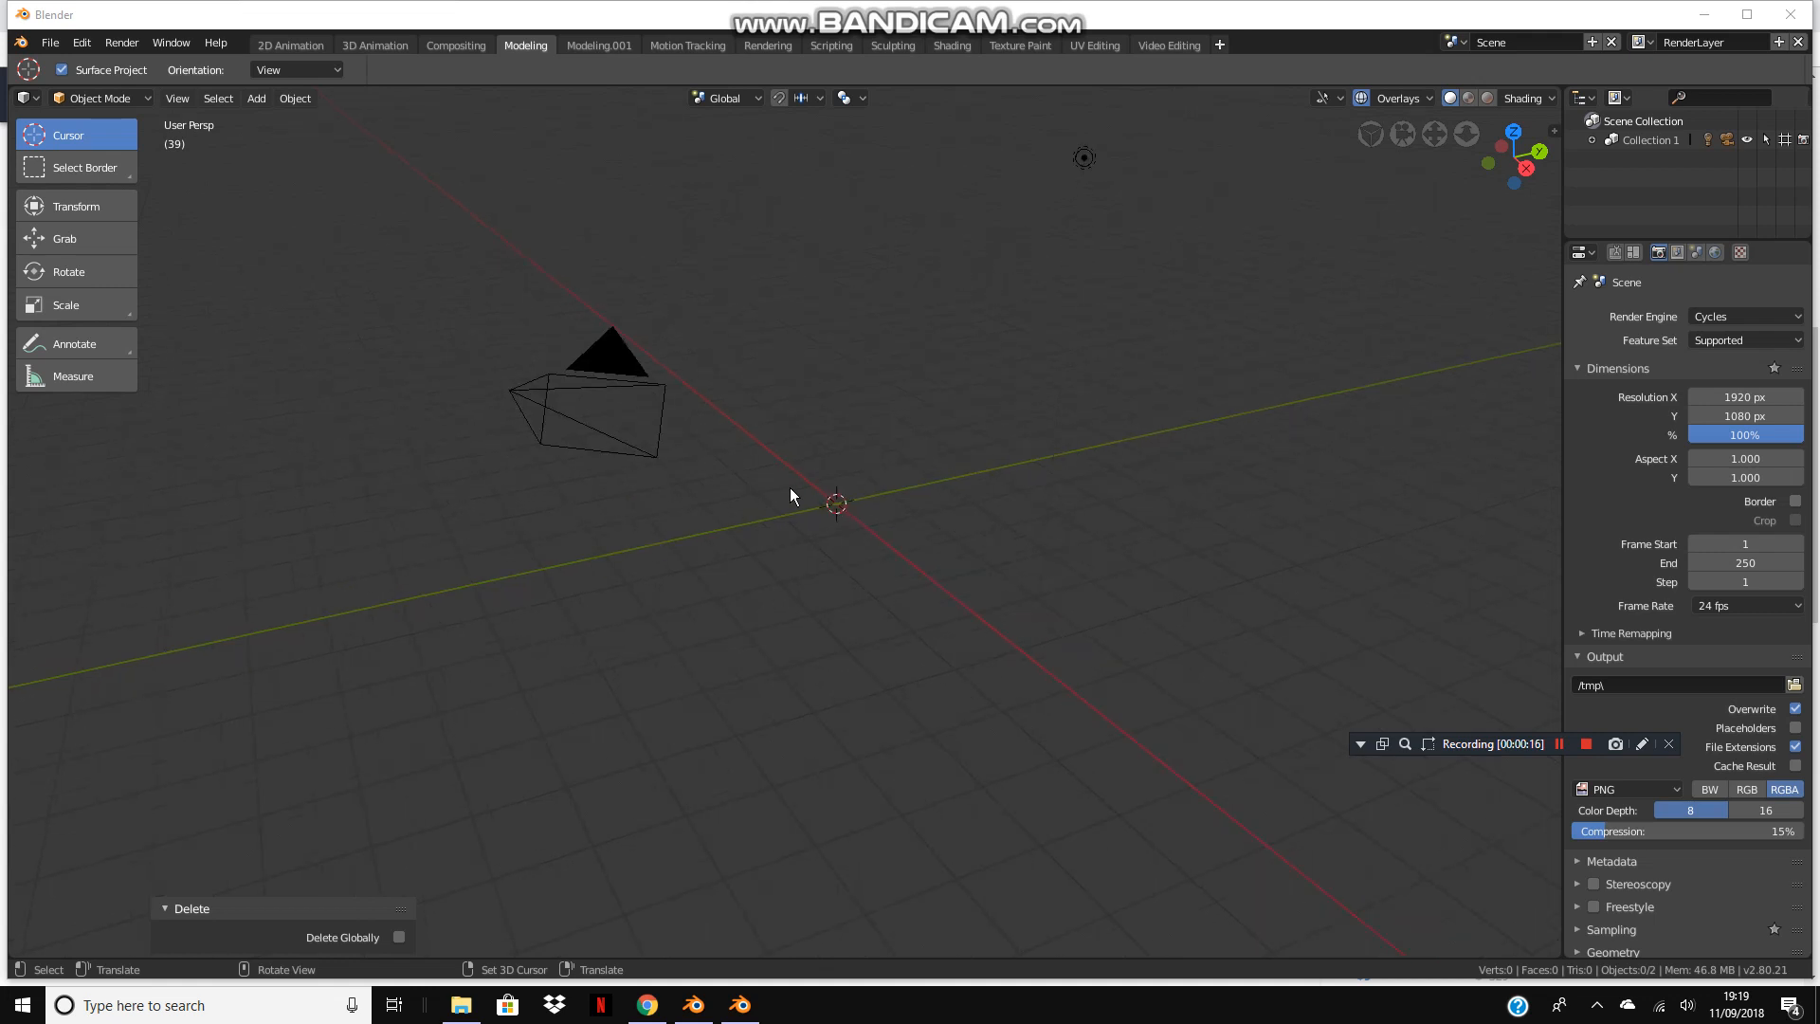
pyautogui.scroll(-1, 861, 384)
pyautogui.moveTo(861, 384); pyautogui.dragTo(1053, 378, button='middle')
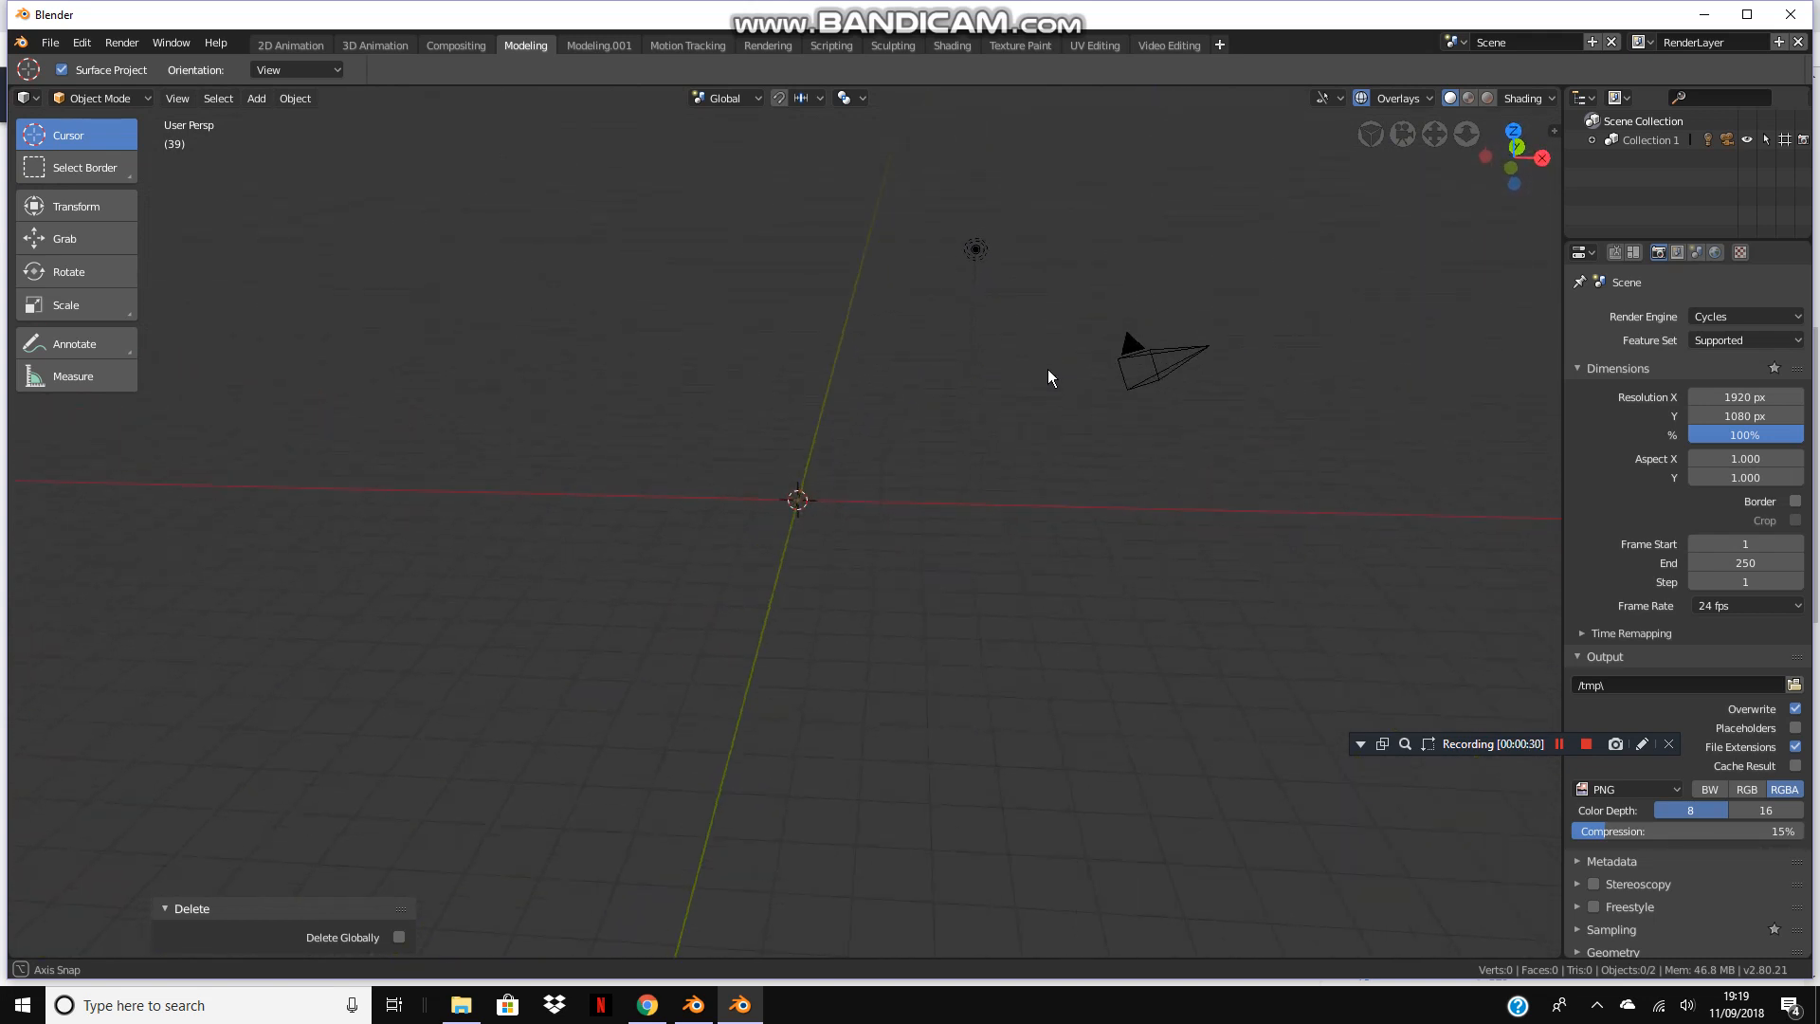
pyautogui.moveTo(821, 411); pyautogui.dragTo(612, 351, button='middle')
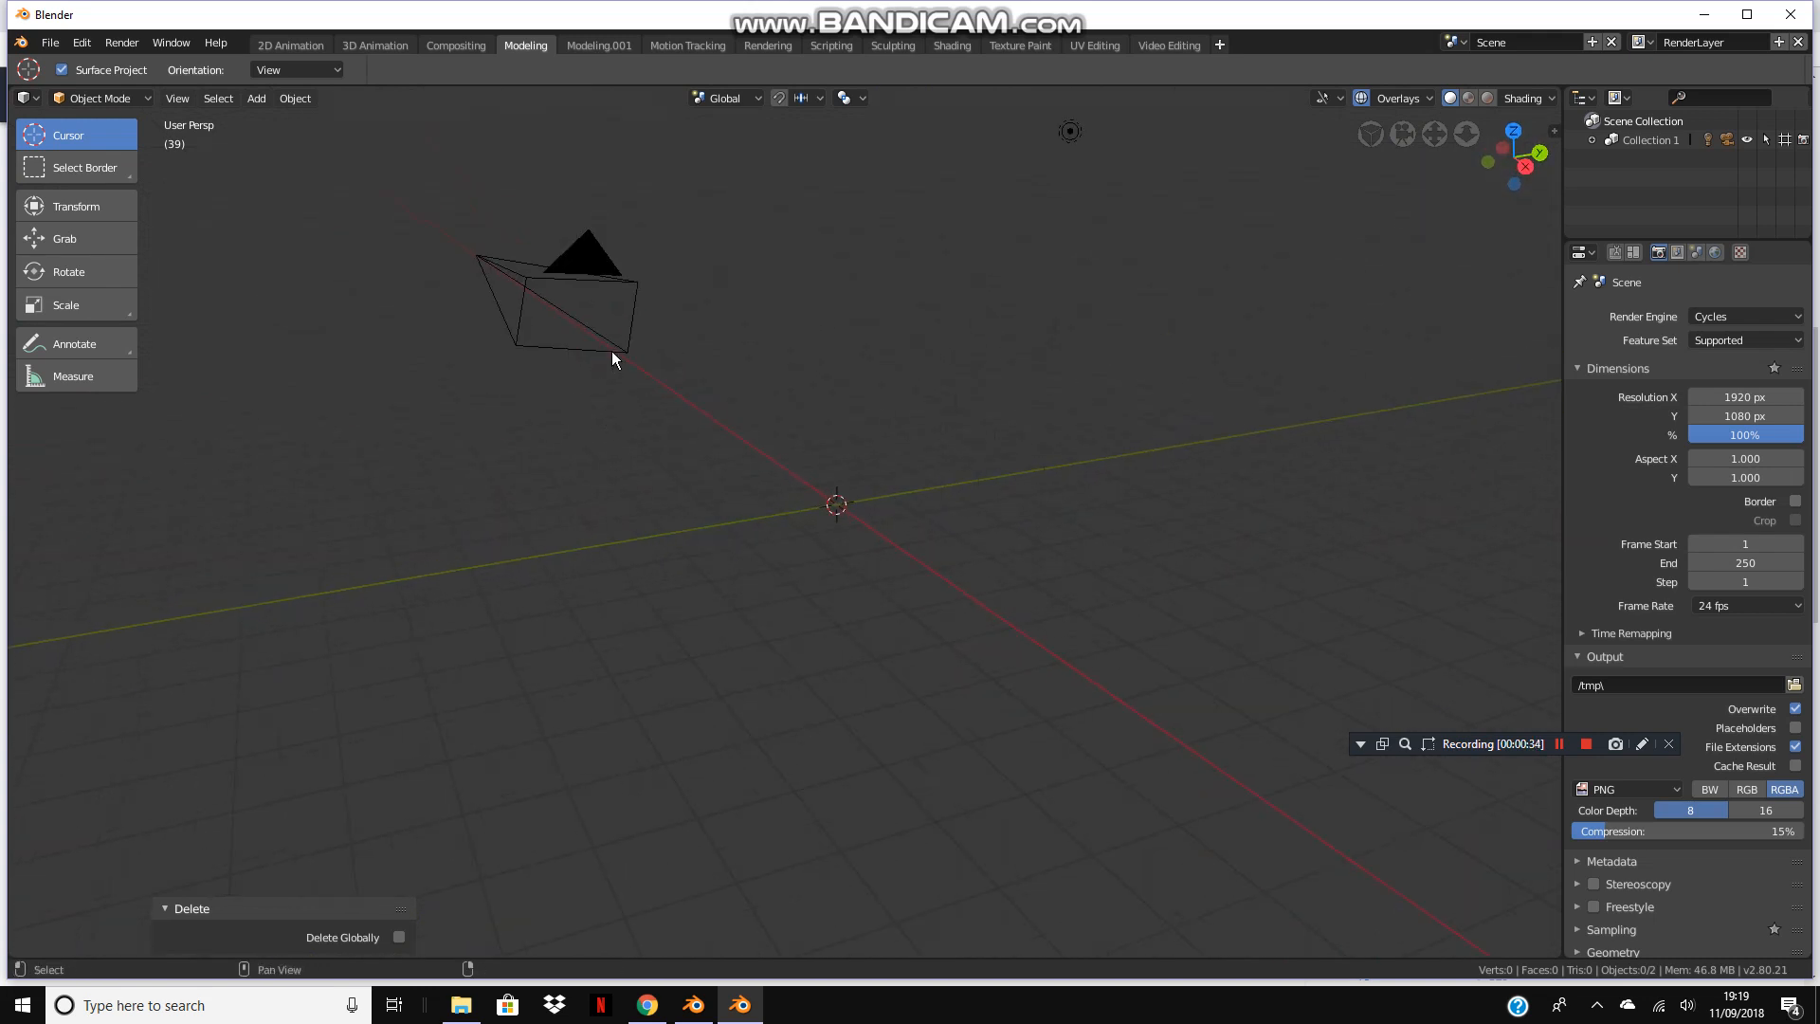
# Add a UV sphere mesh at the world origin.
pyautogui.hotkey('shift', 'a')
pyautogui.moveTo(611, 352)
pyautogui.click(716, 409)
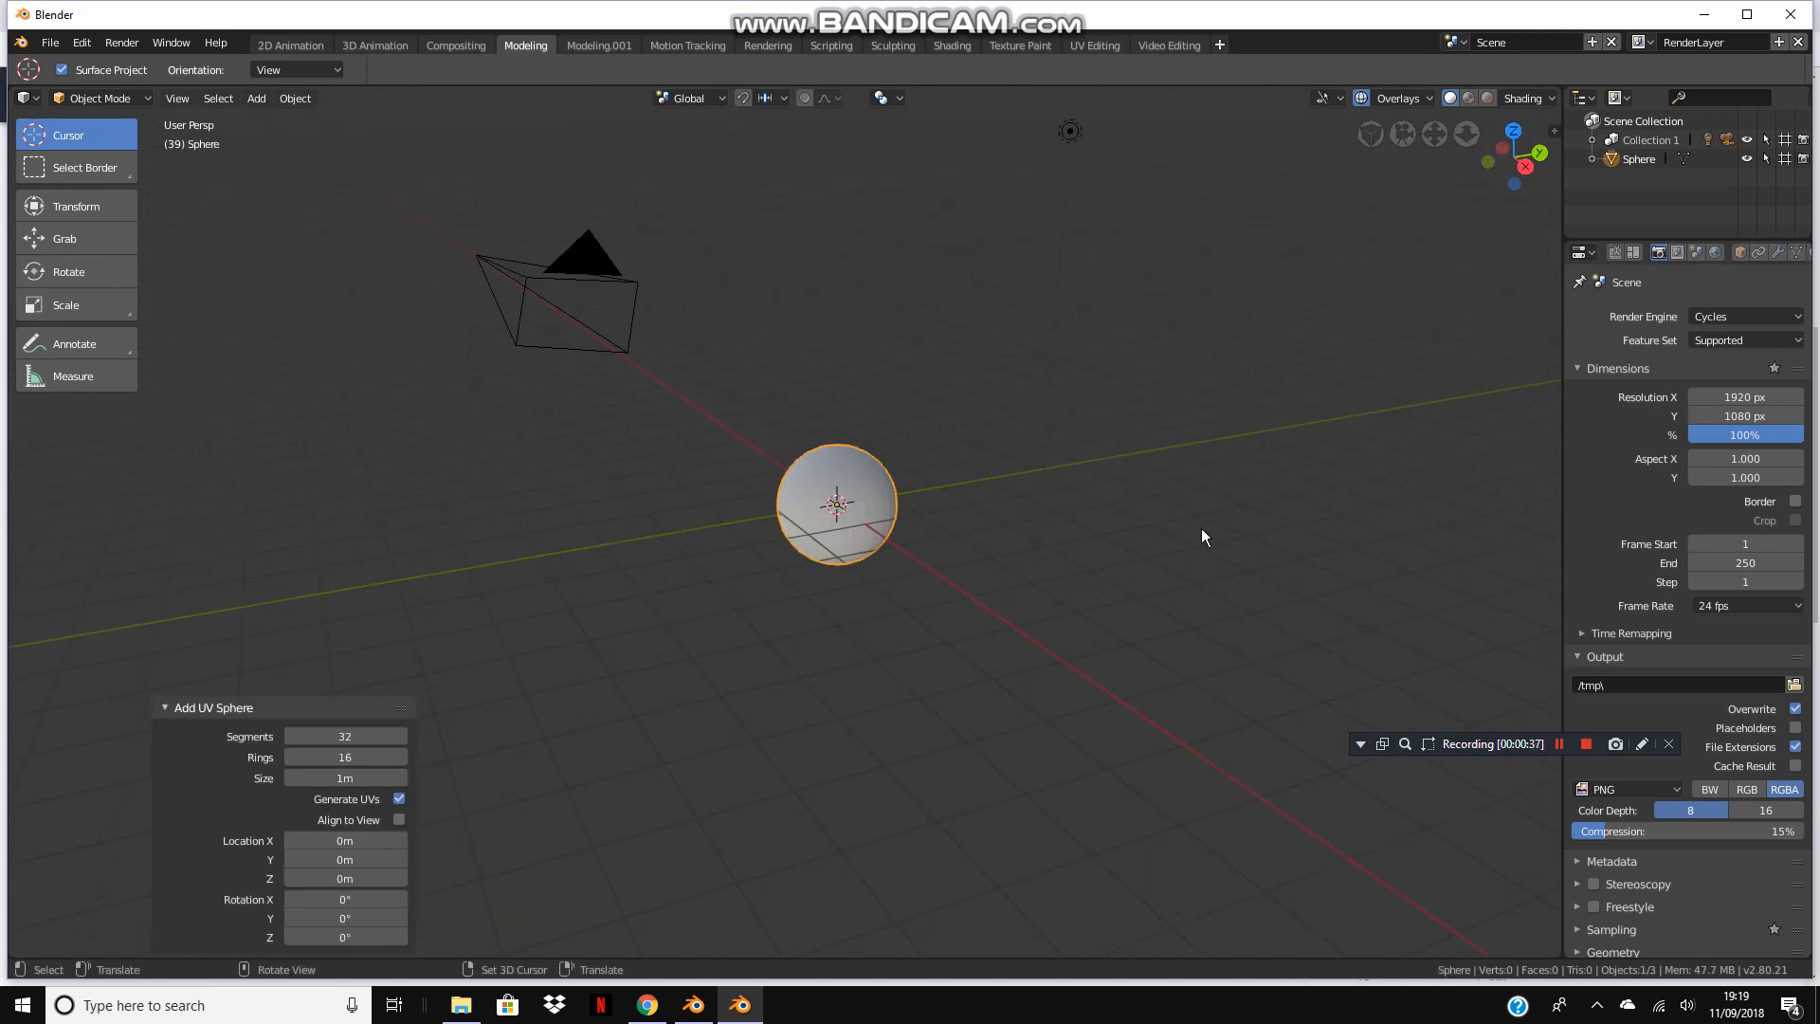
# Add a Subdivision Surface modifier to the sphere.
pyautogui.scroll(5, 283, 254)
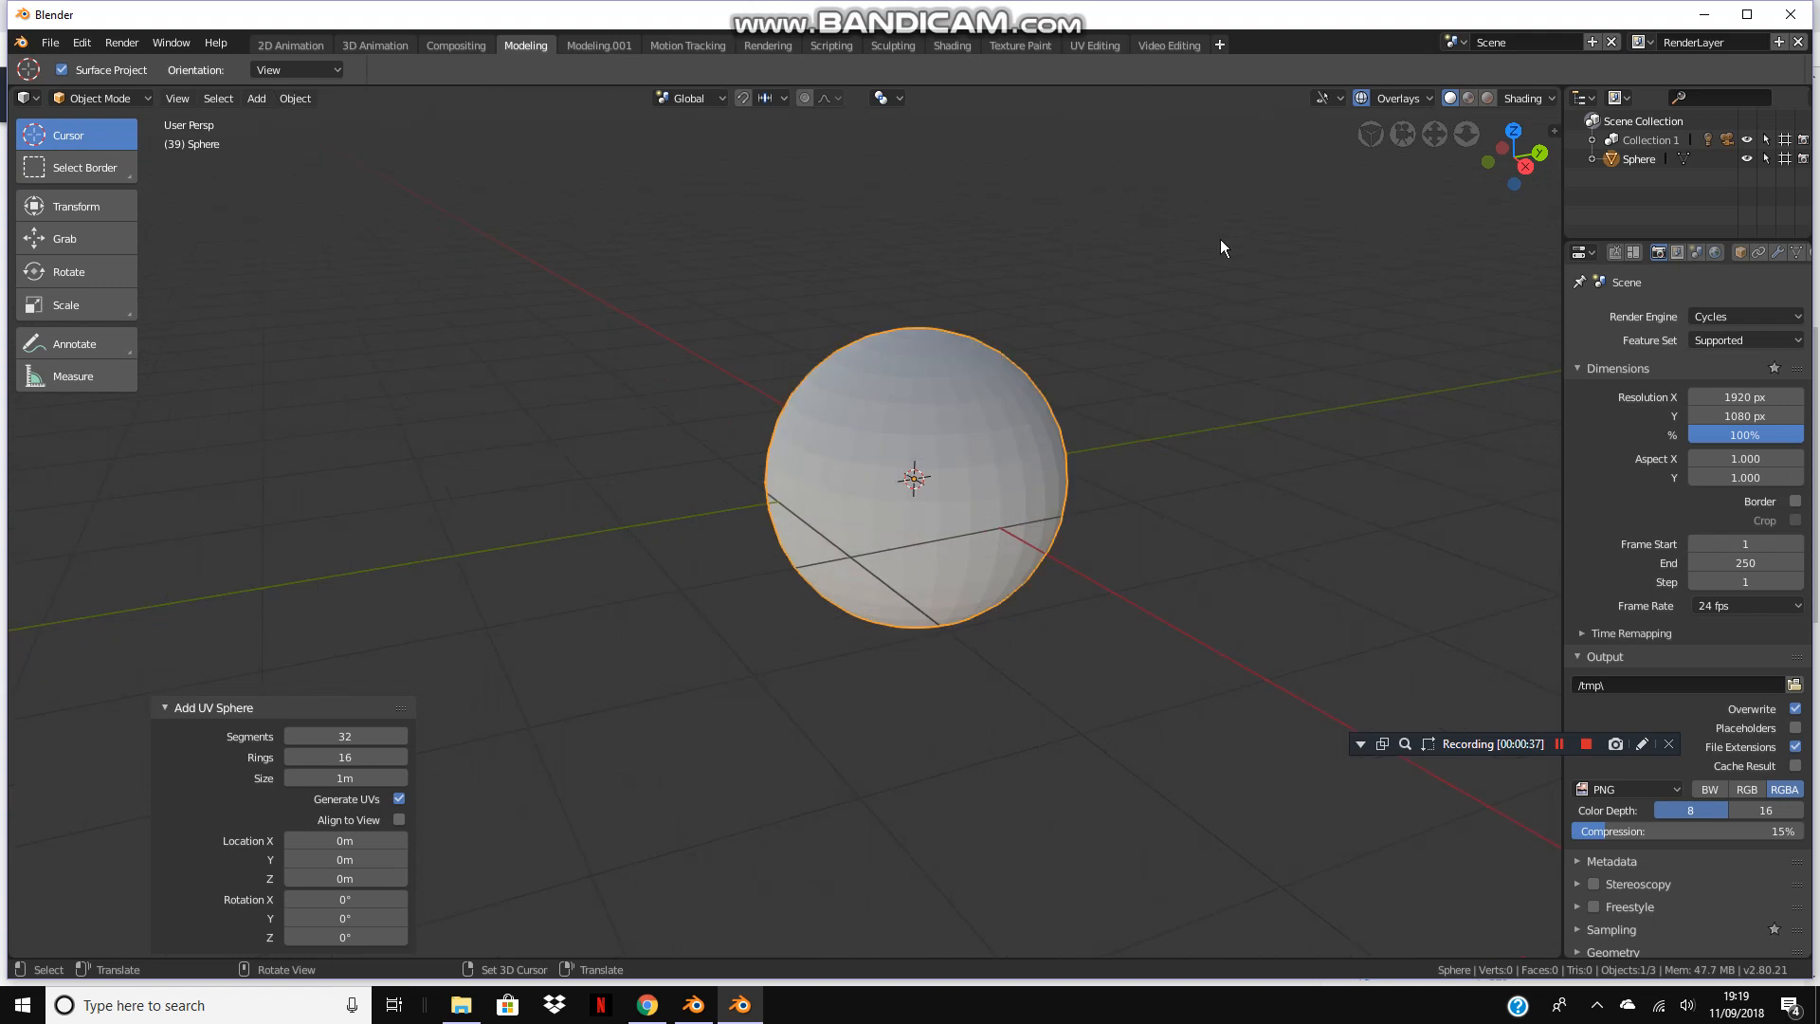
pyautogui.click(1771, 252)
pyautogui.click(1716, 316)
pyautogui.click(1464, 629)
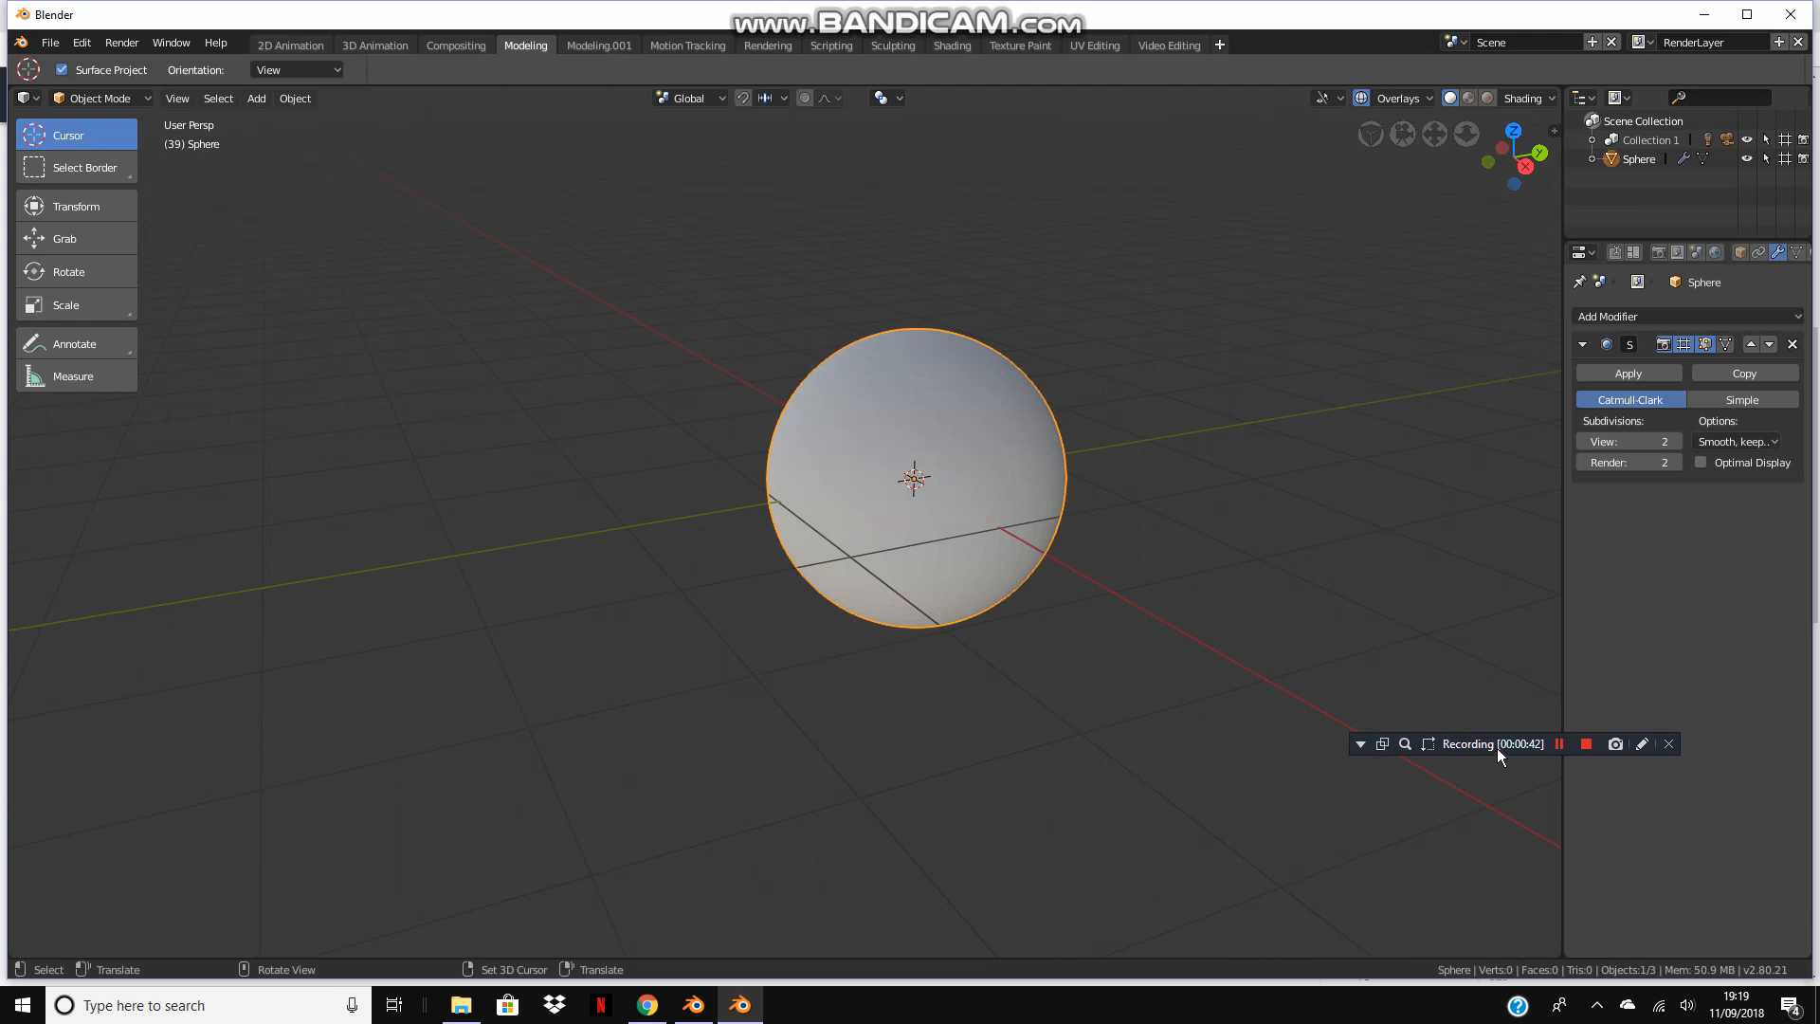
pyautogui.moveTo(1498, 748); pyautogui.dragTo(1674, 662)
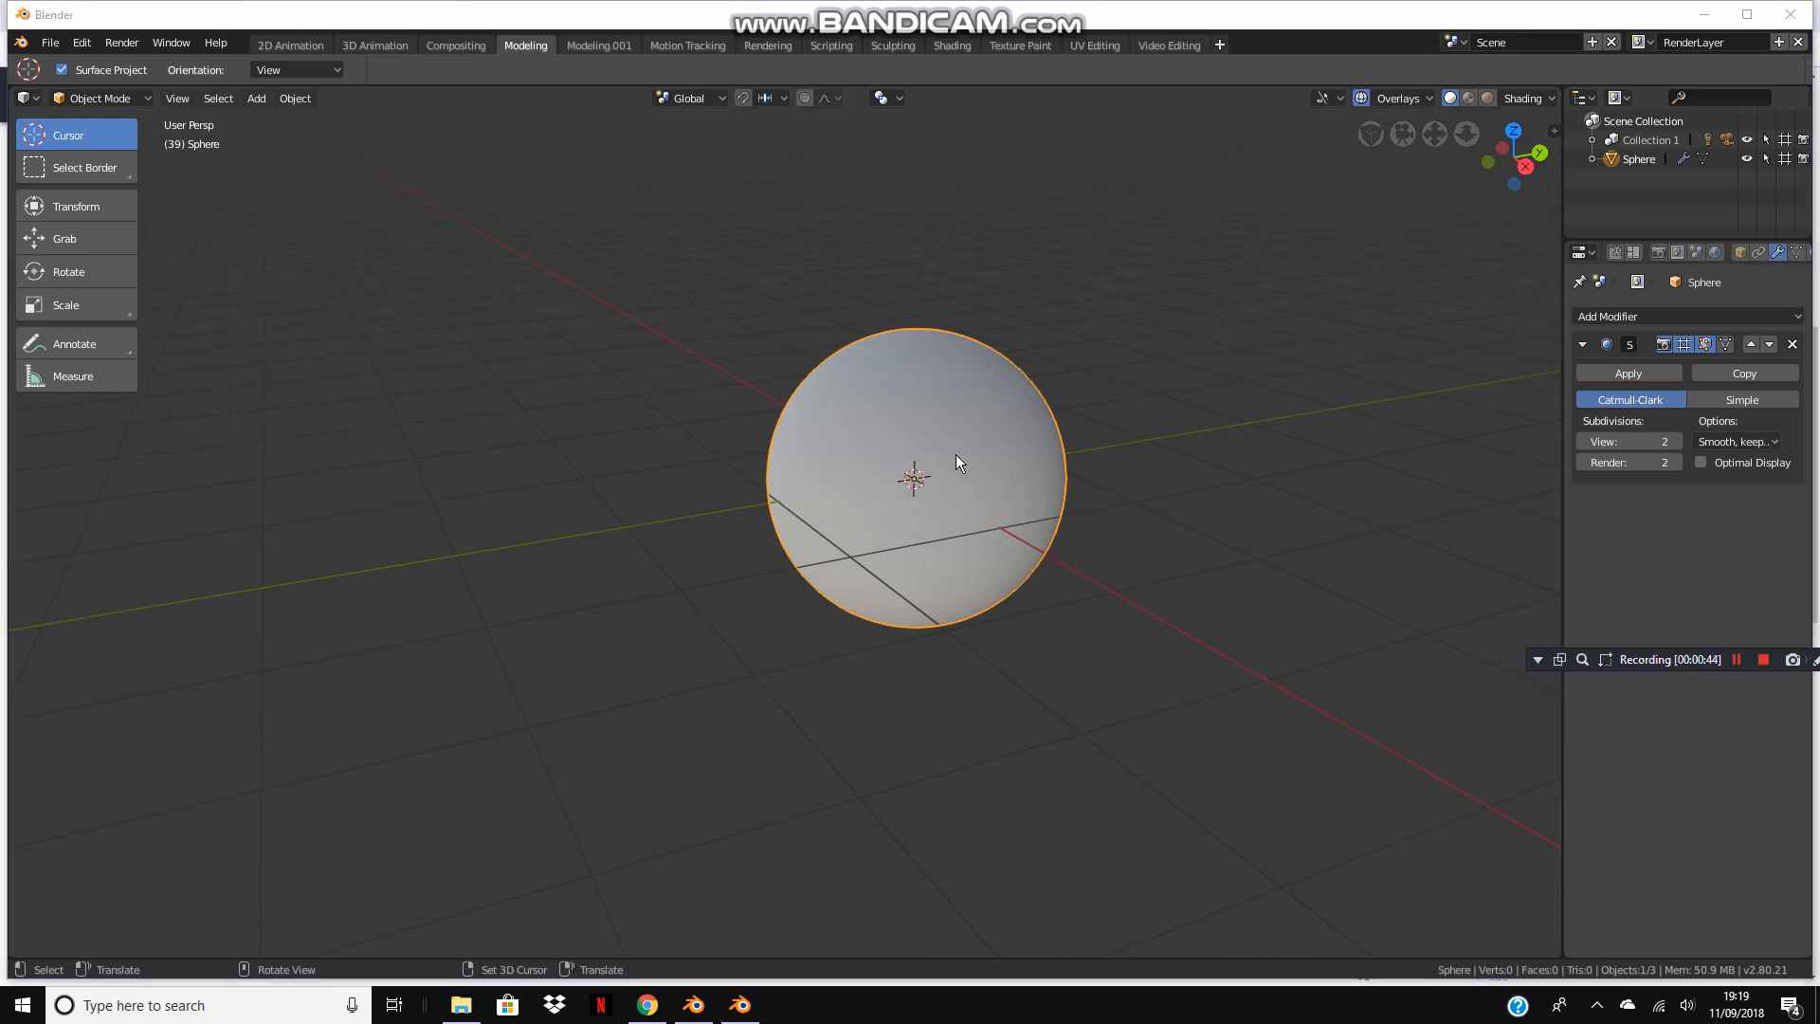
# Look through the scene's render engine, dimension and output settings and the view layer's options.
pyautogui.scroll(-3, 969, 440)
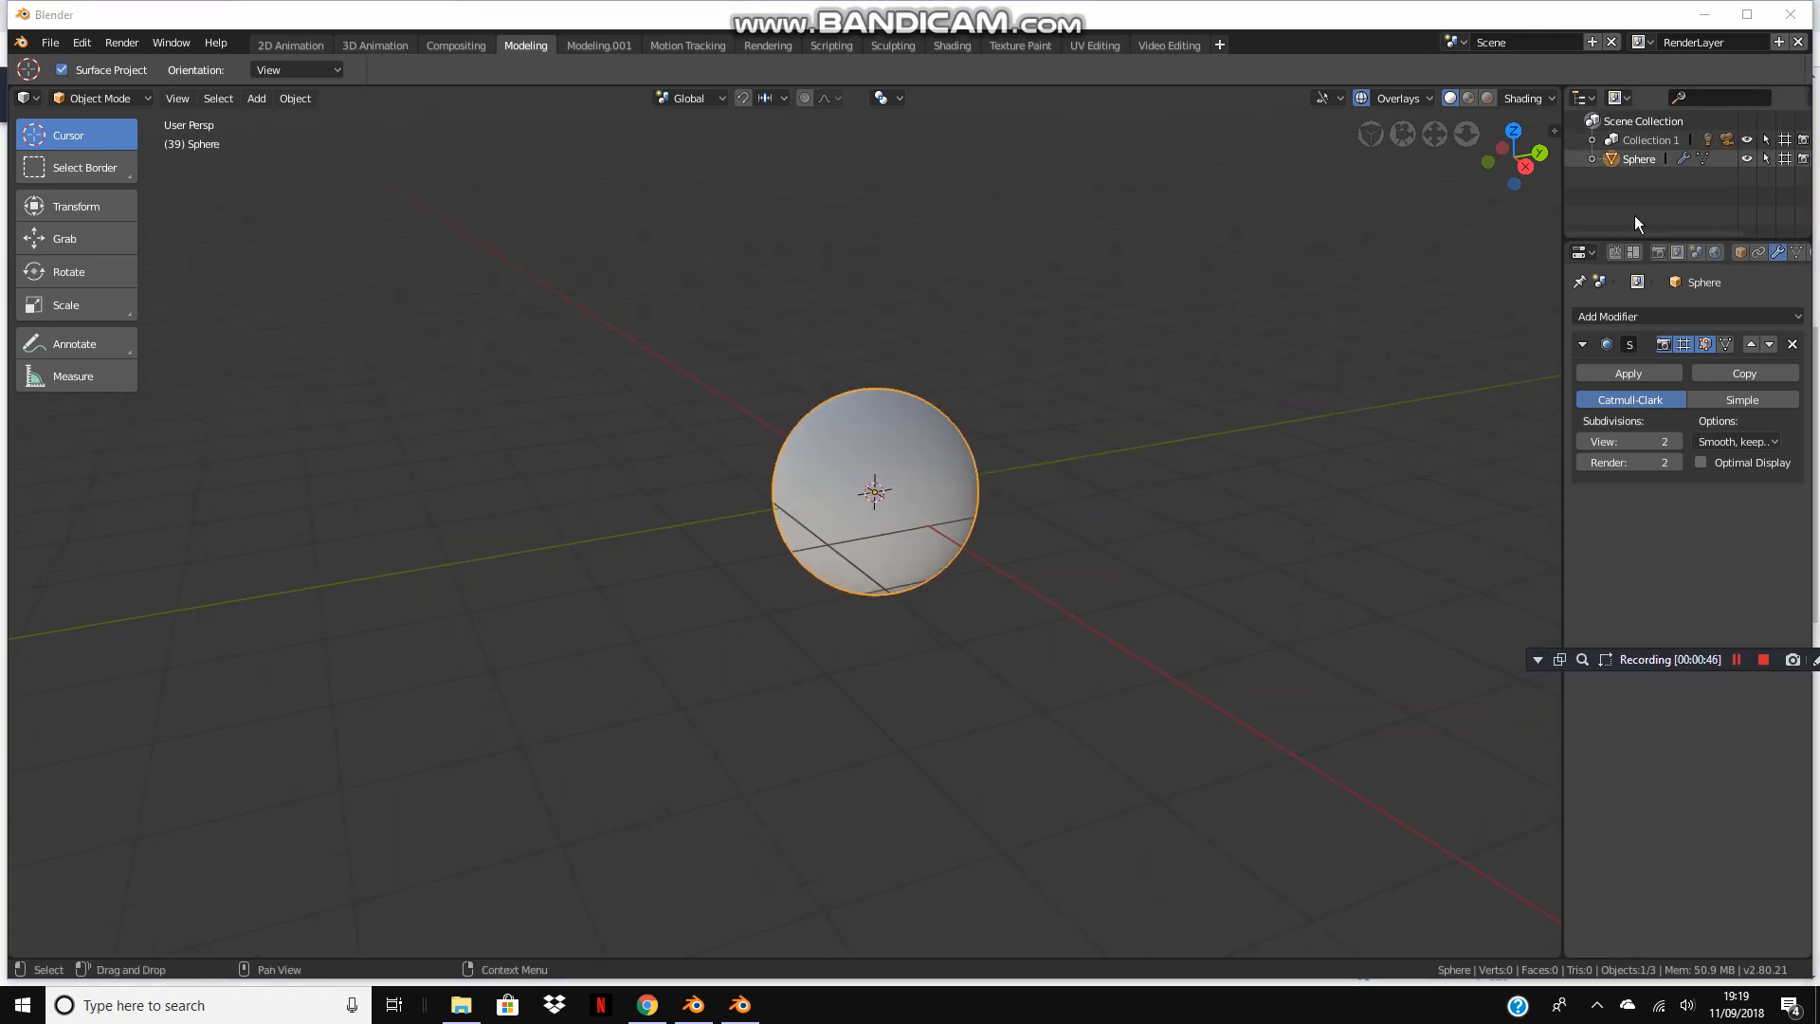
pyautogui.click(1658, 252)
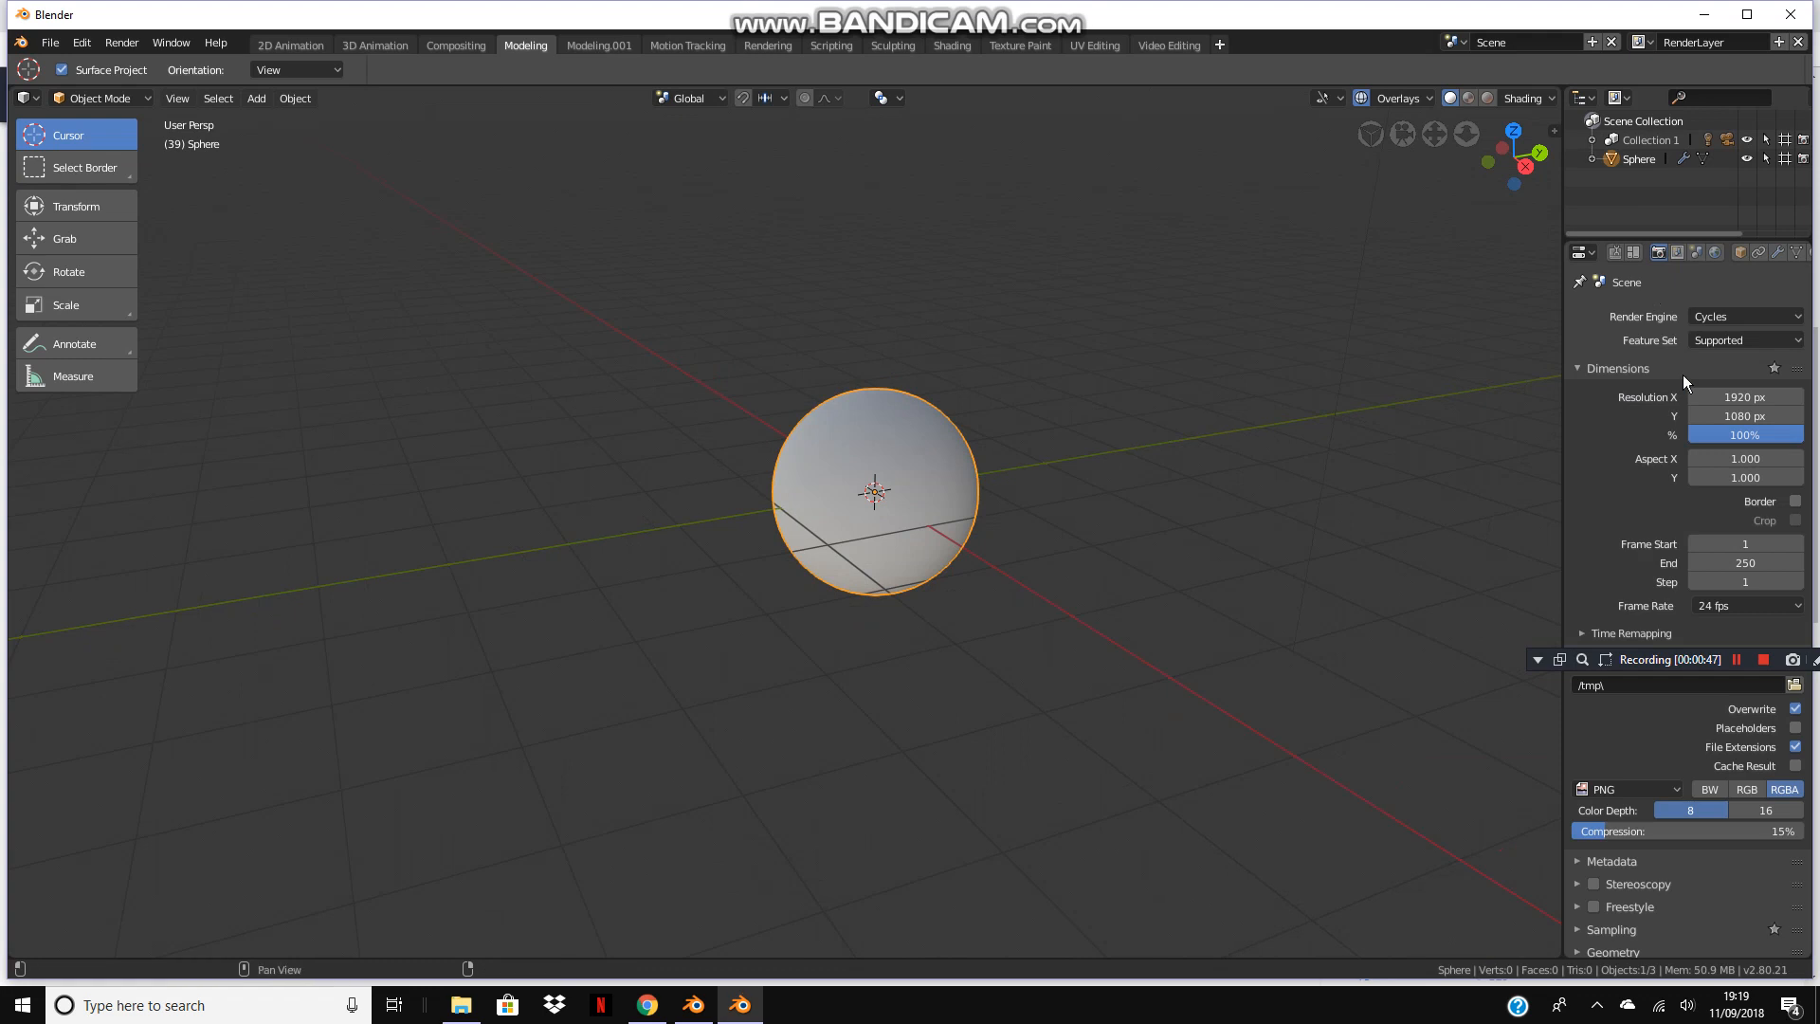
pyautogui.click(1714, 316)
pyautogui.scroll(-3, 1704, 412)
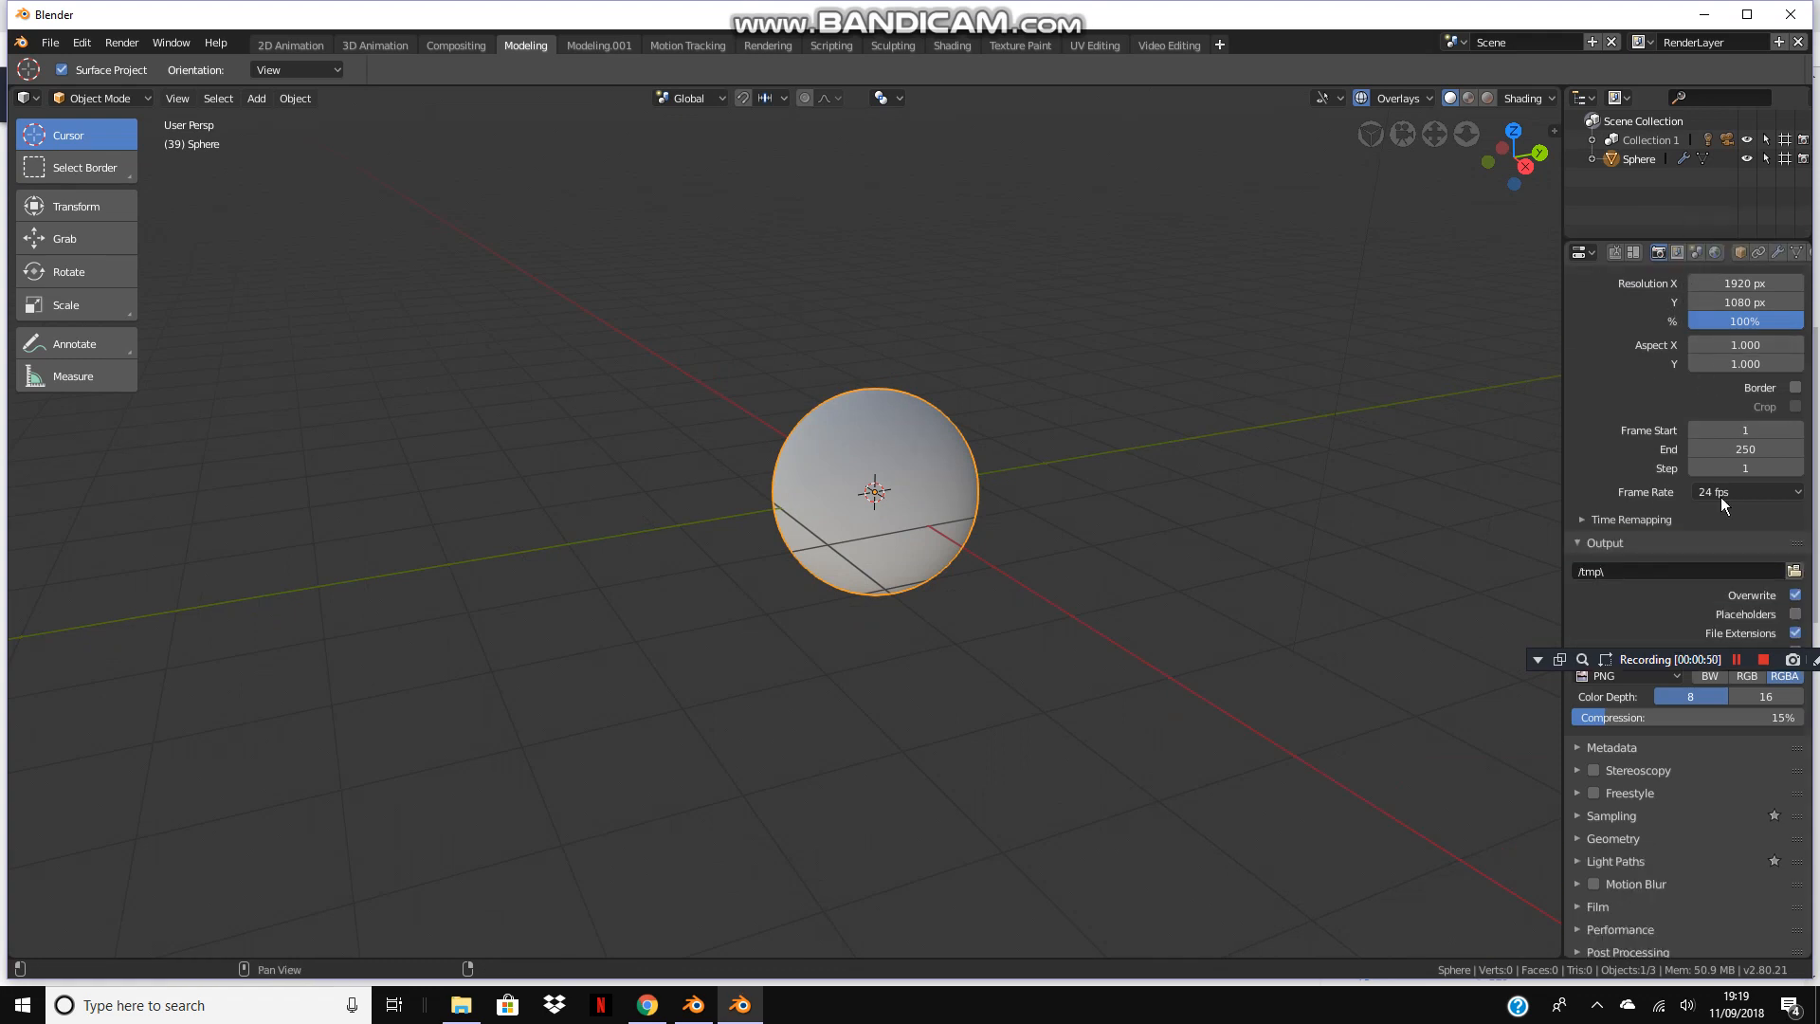
pyautogui.scroll(4, 1629, 372)
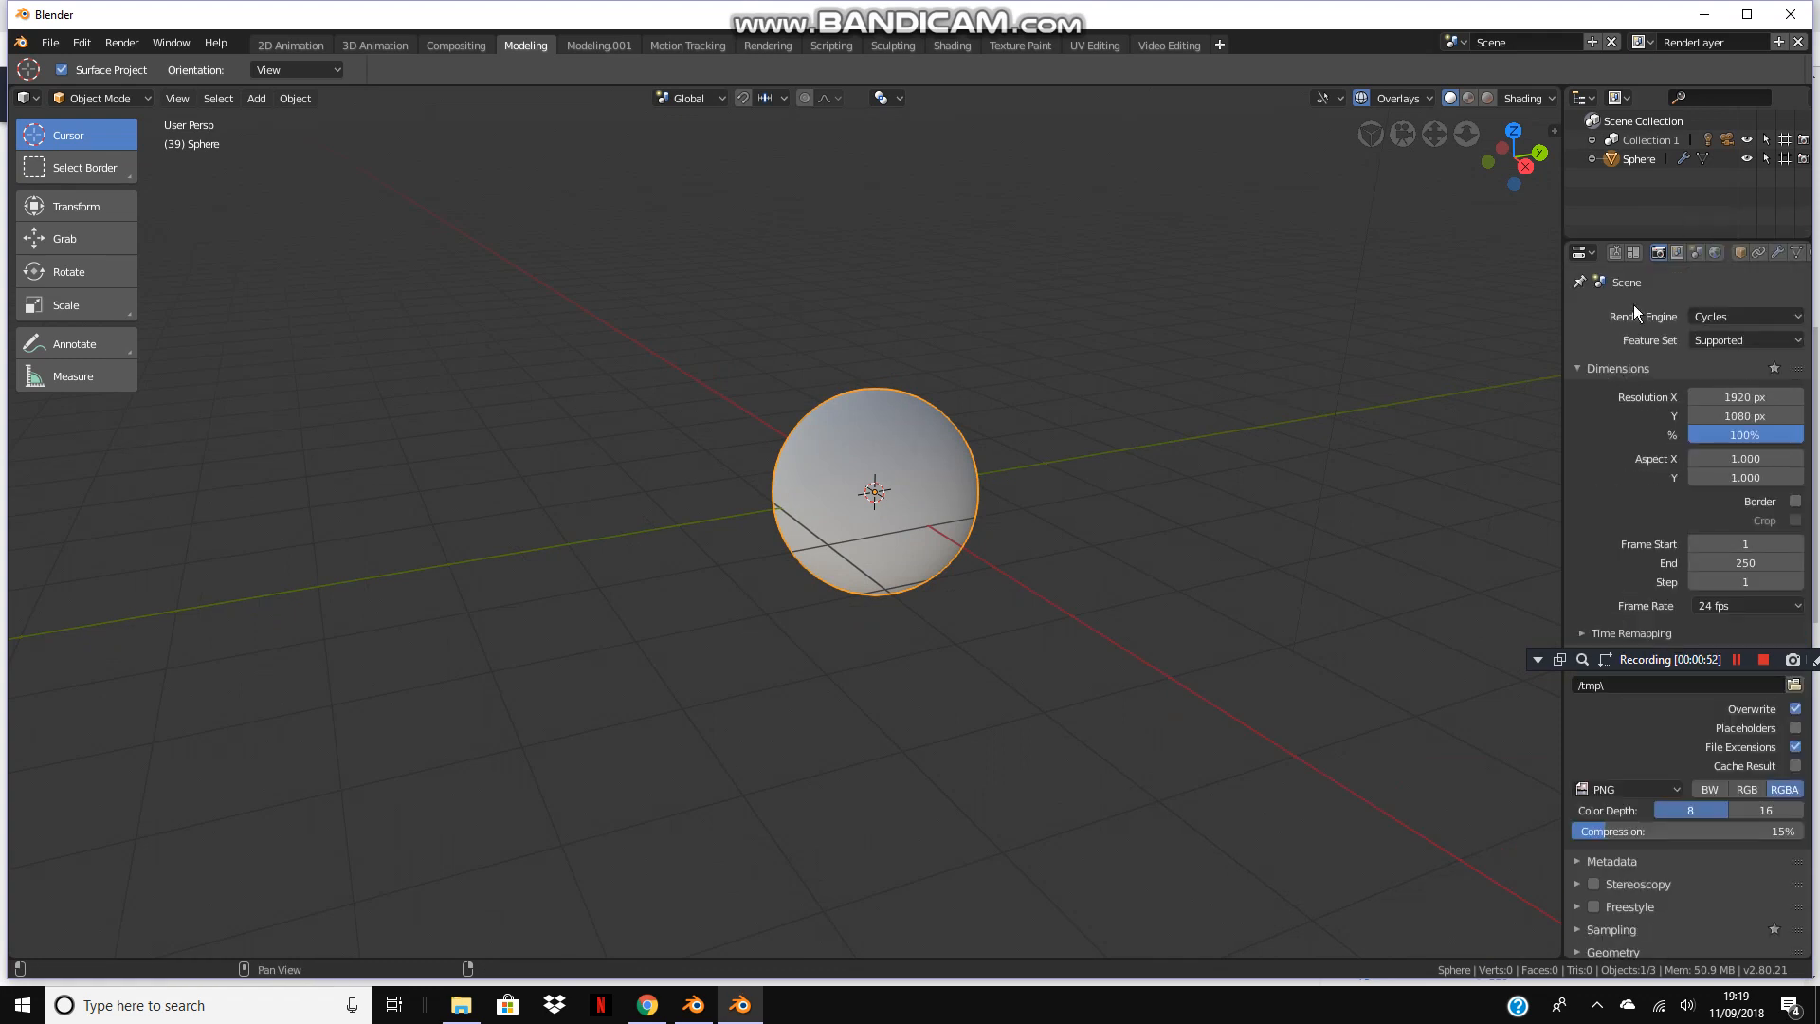
pyautogui.scroll(-4, 1693, 425)
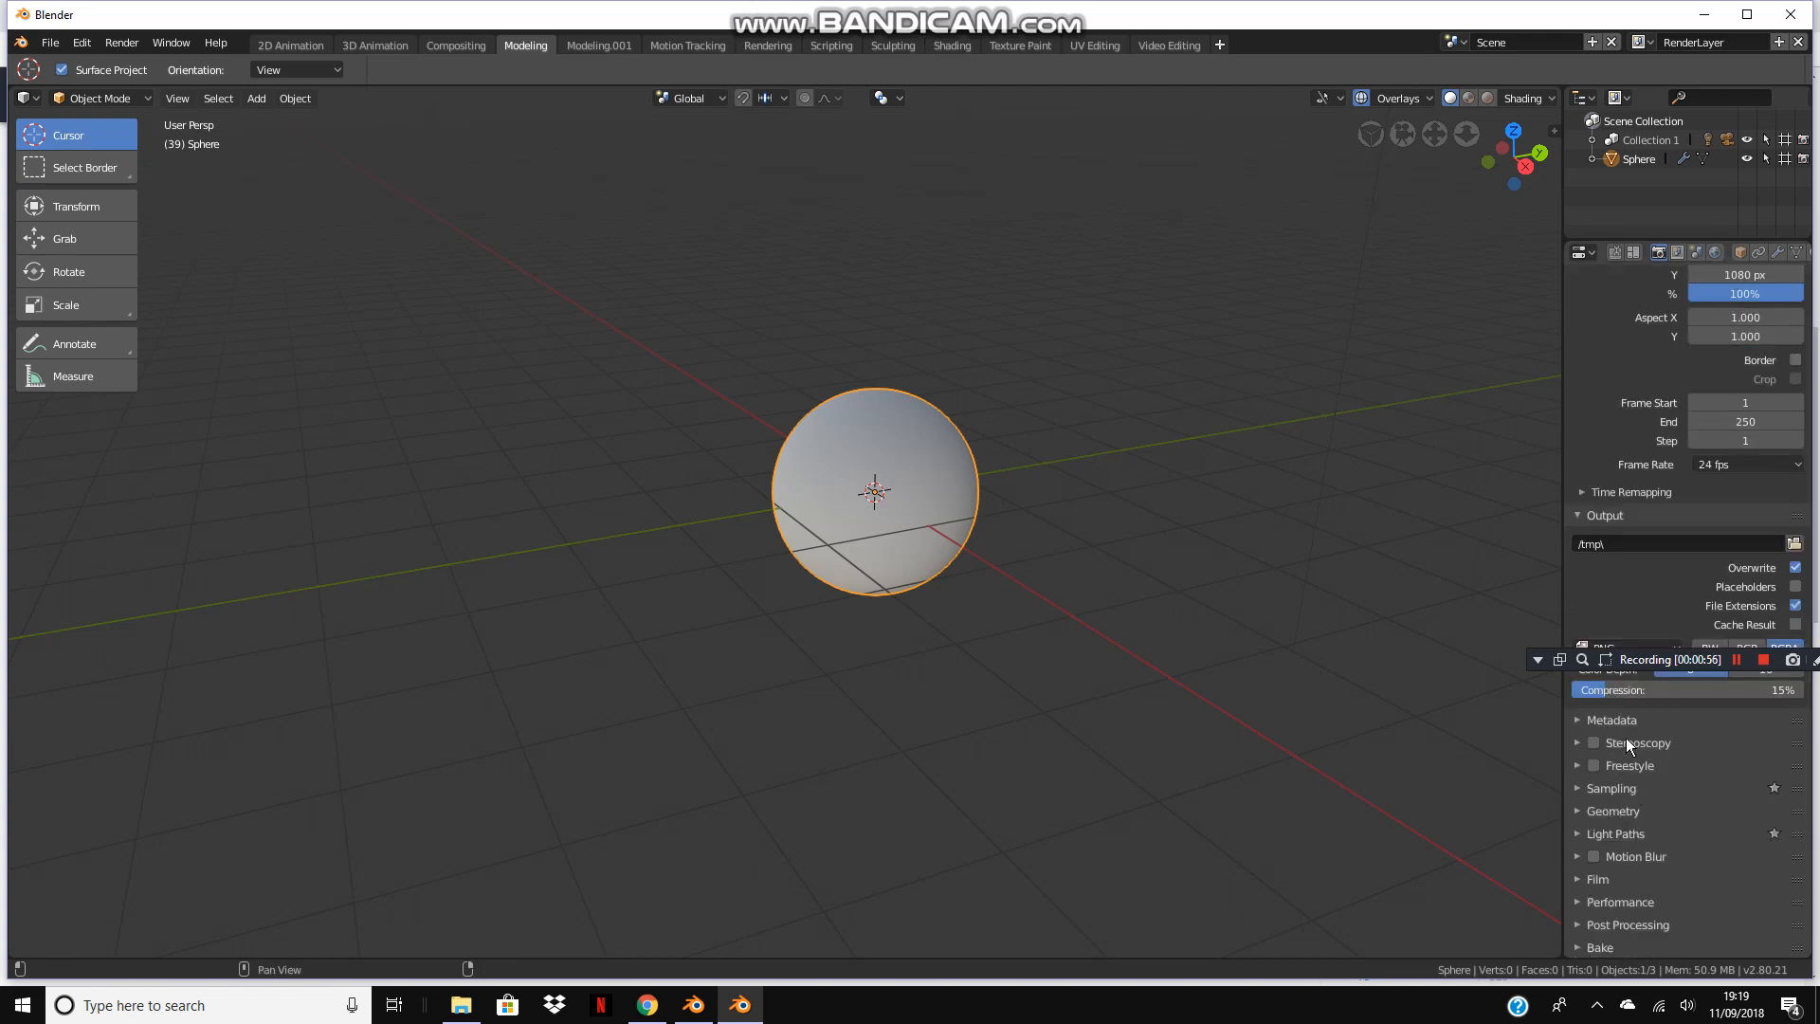
pyautogui.scroll(4, 1693, 472)
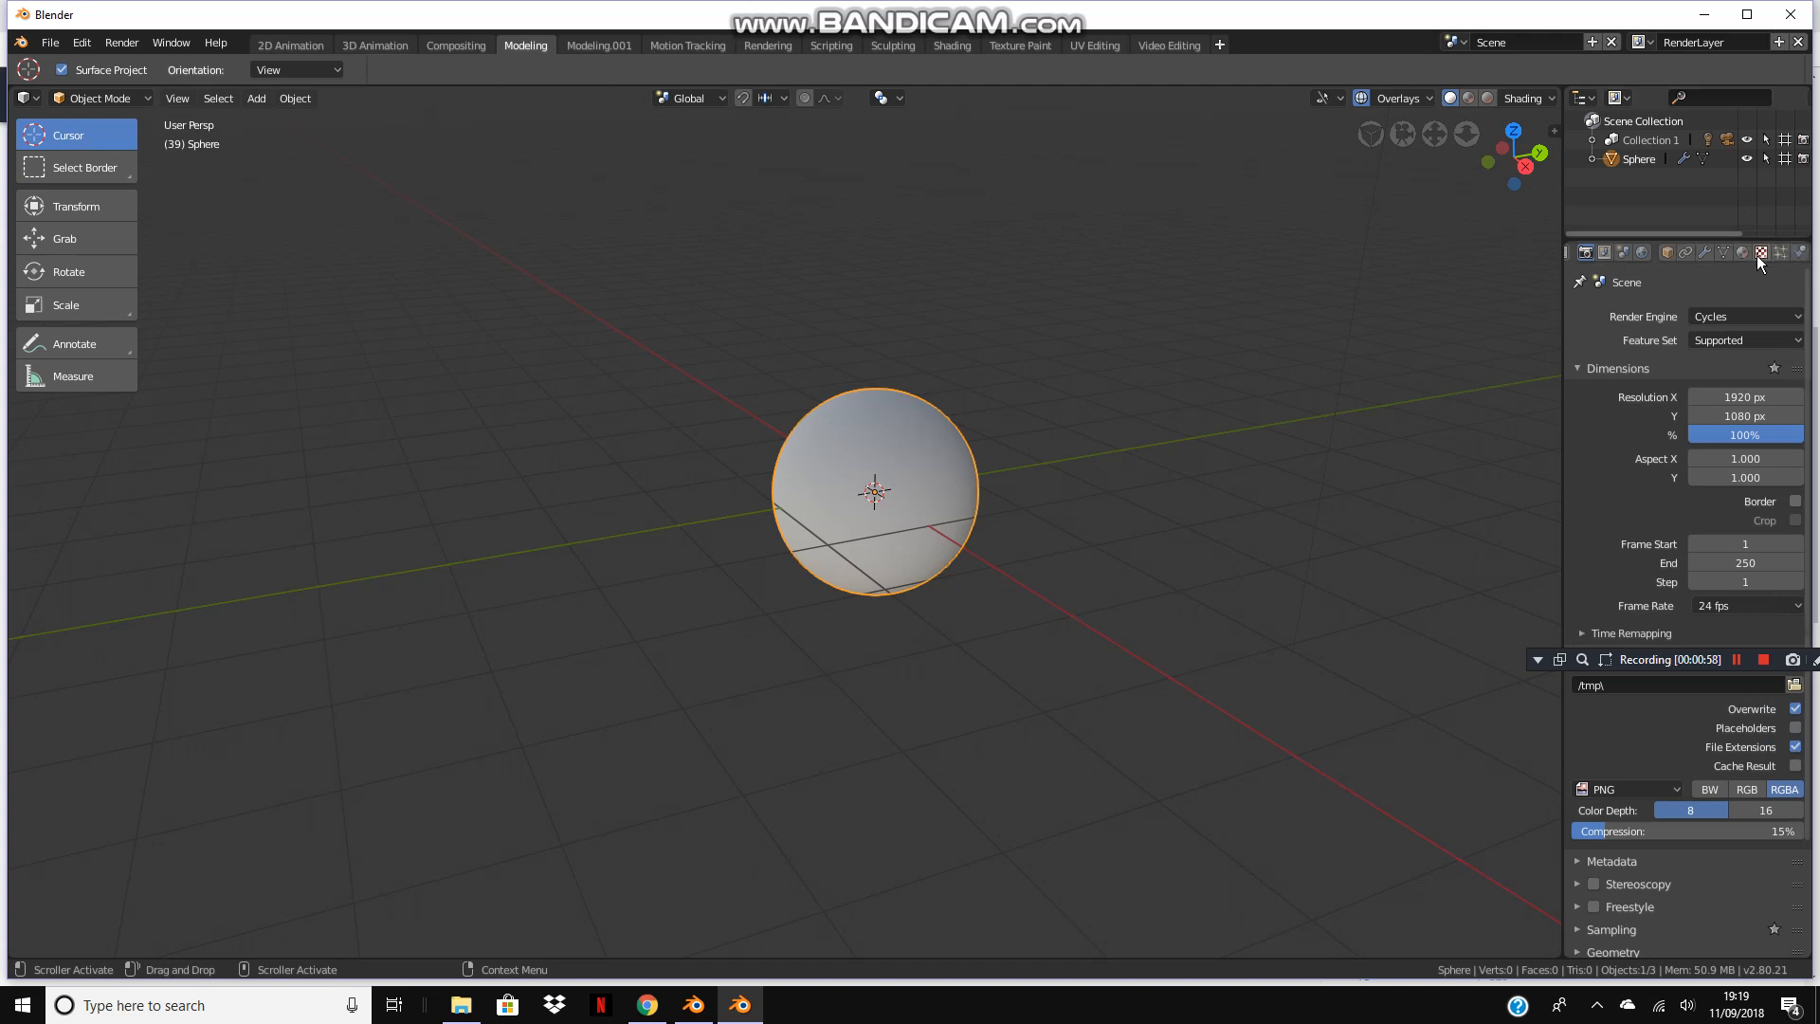
pyautogui.click(1624, 251)
pyautogui.click(1604, 251)
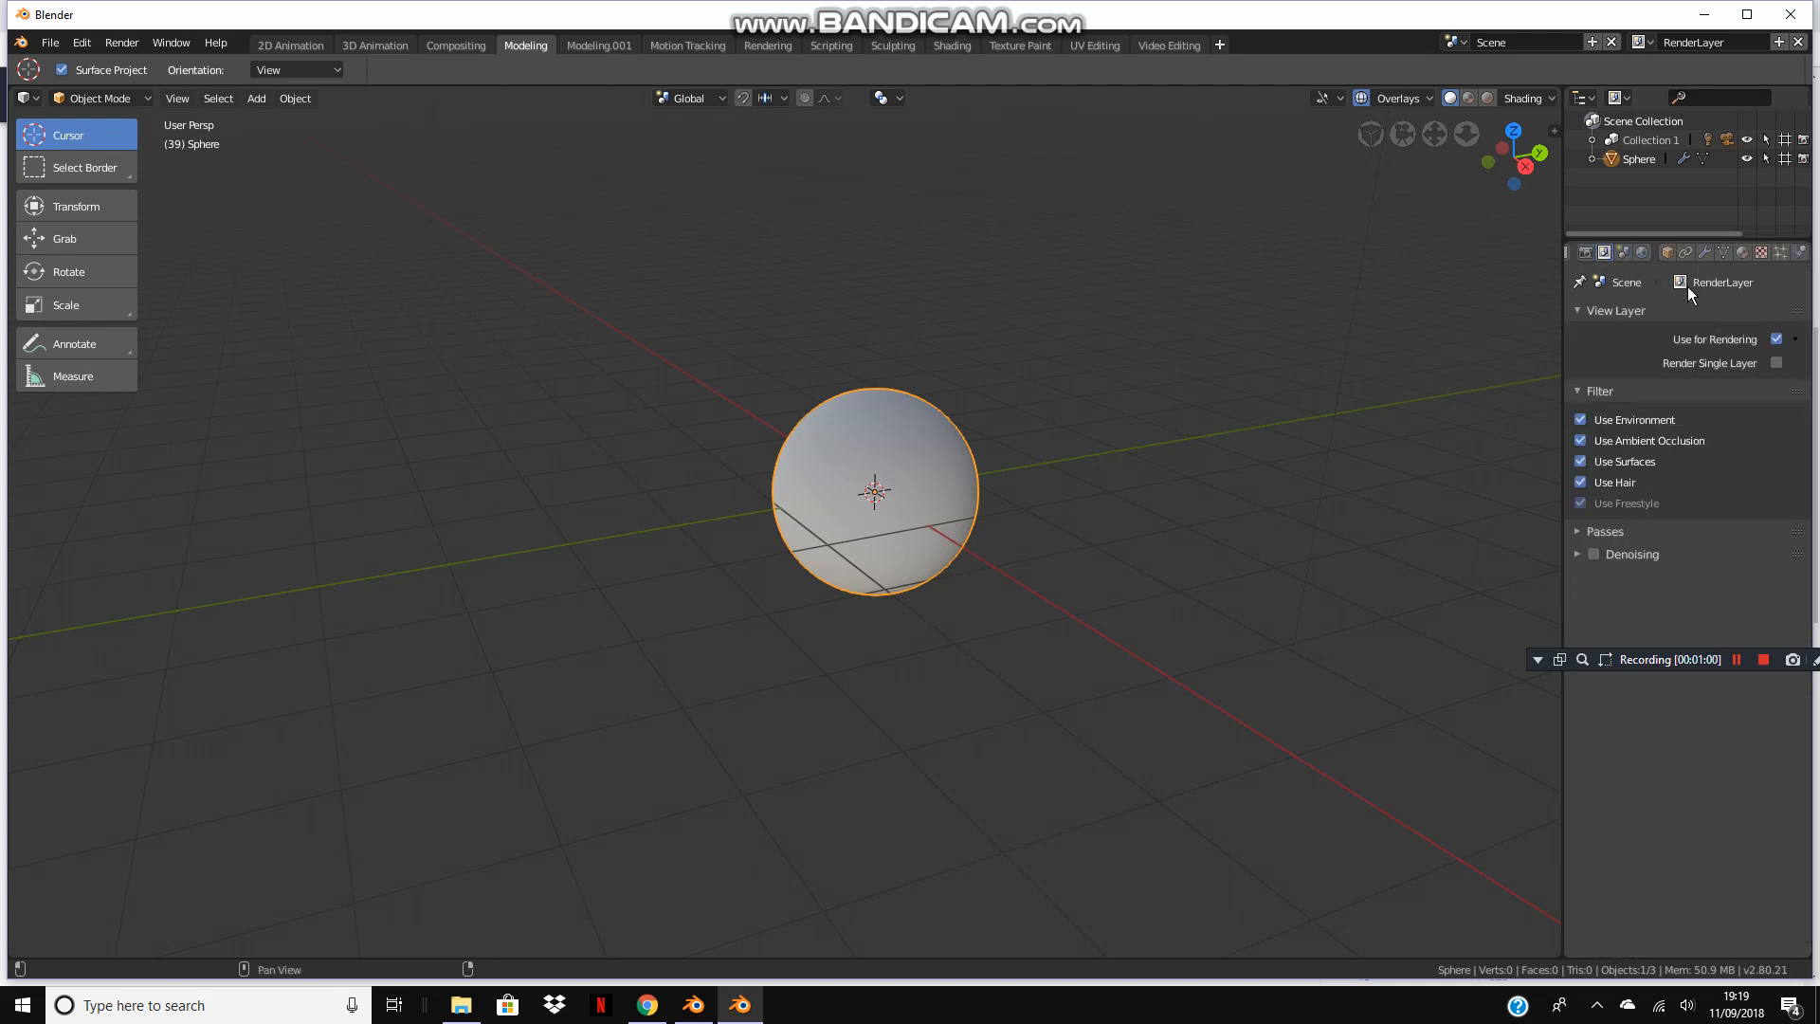
pyautogui.click(1620, 253)
pyautogui.click(1604, 252)
pyautogui.click(1589, 252)
pyautogui.scroll(-7, 867, 344)
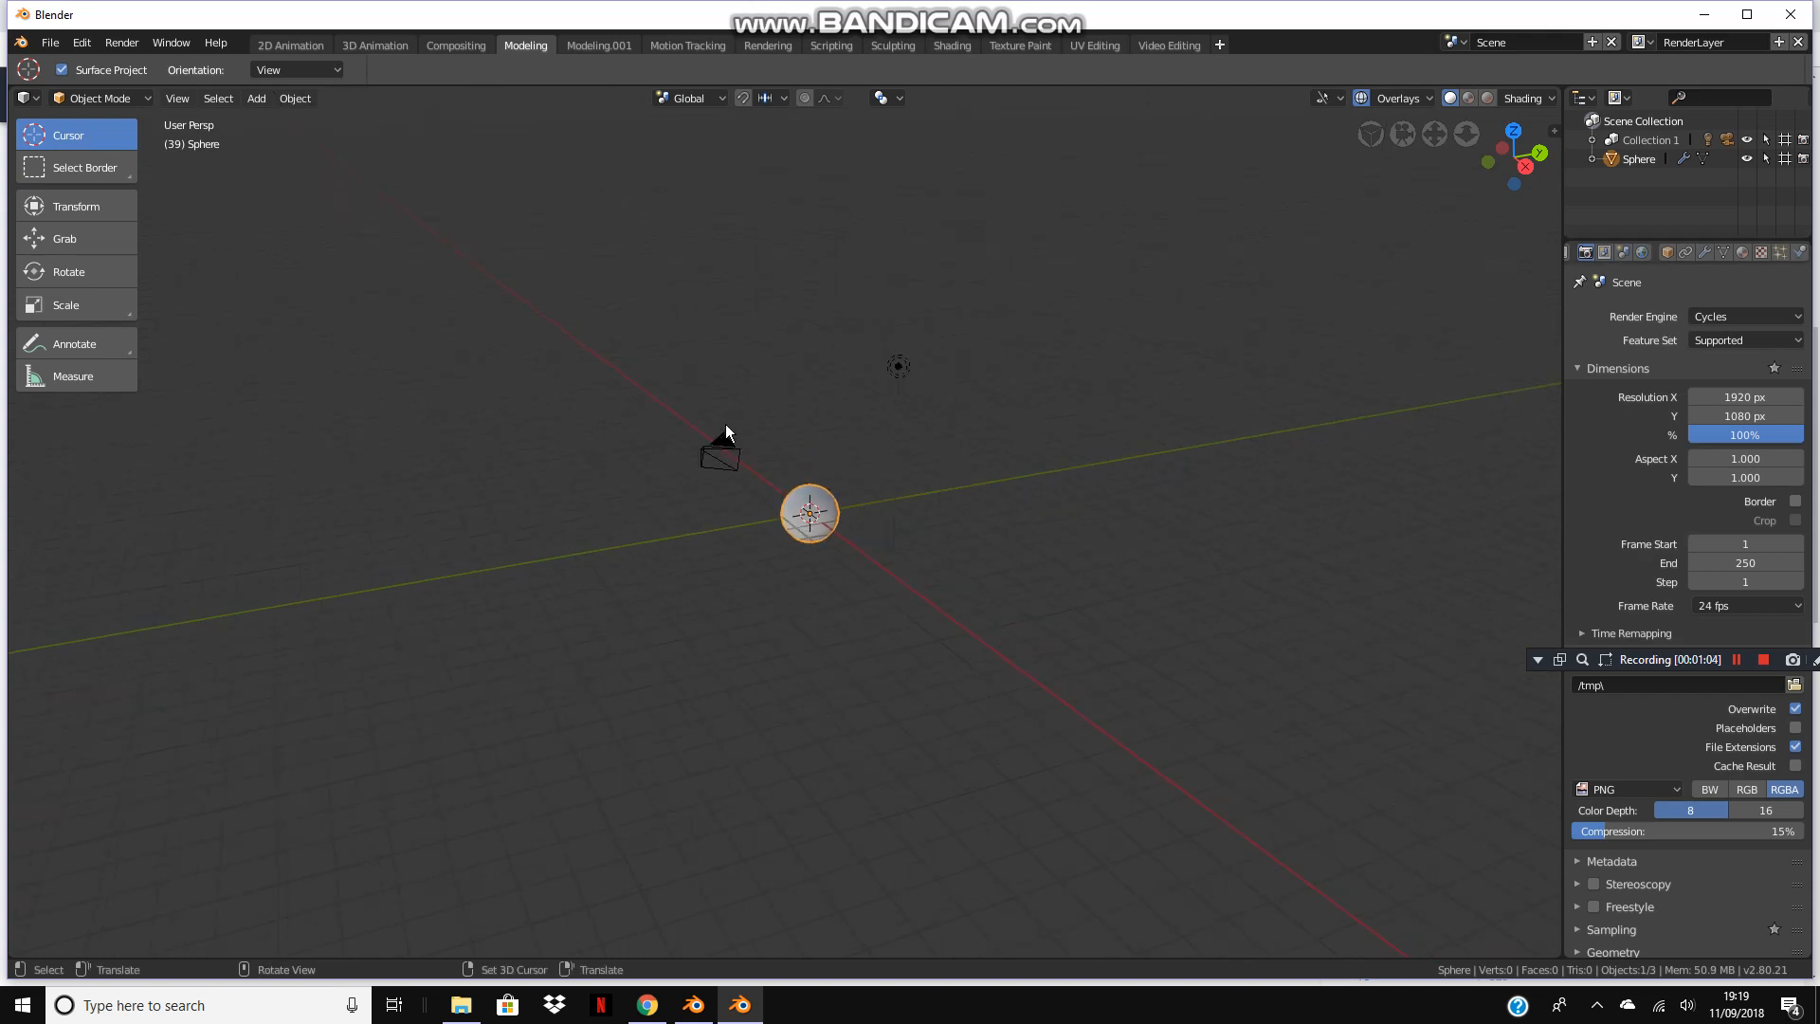
# Inspect the camera's lens and depth of field settings, and make the sphere the selected object again.
pyautogui.click(717, 454)
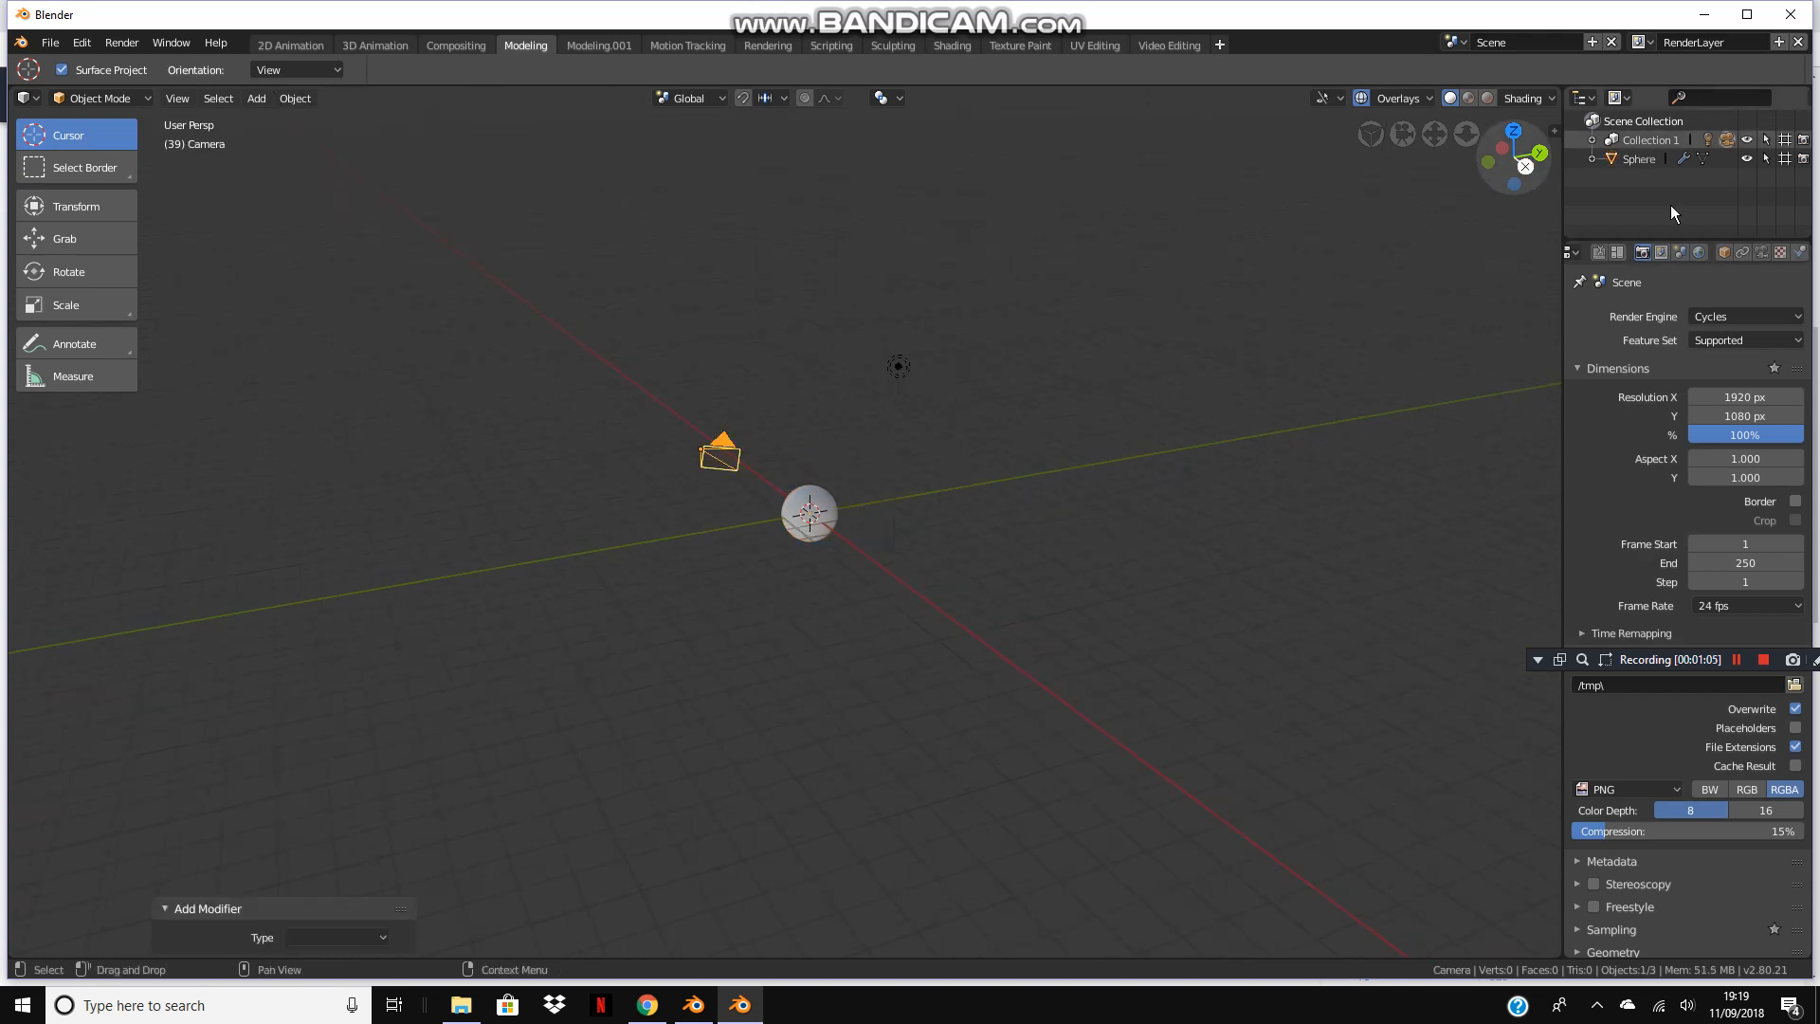
pyautogui.click(1762, 254)
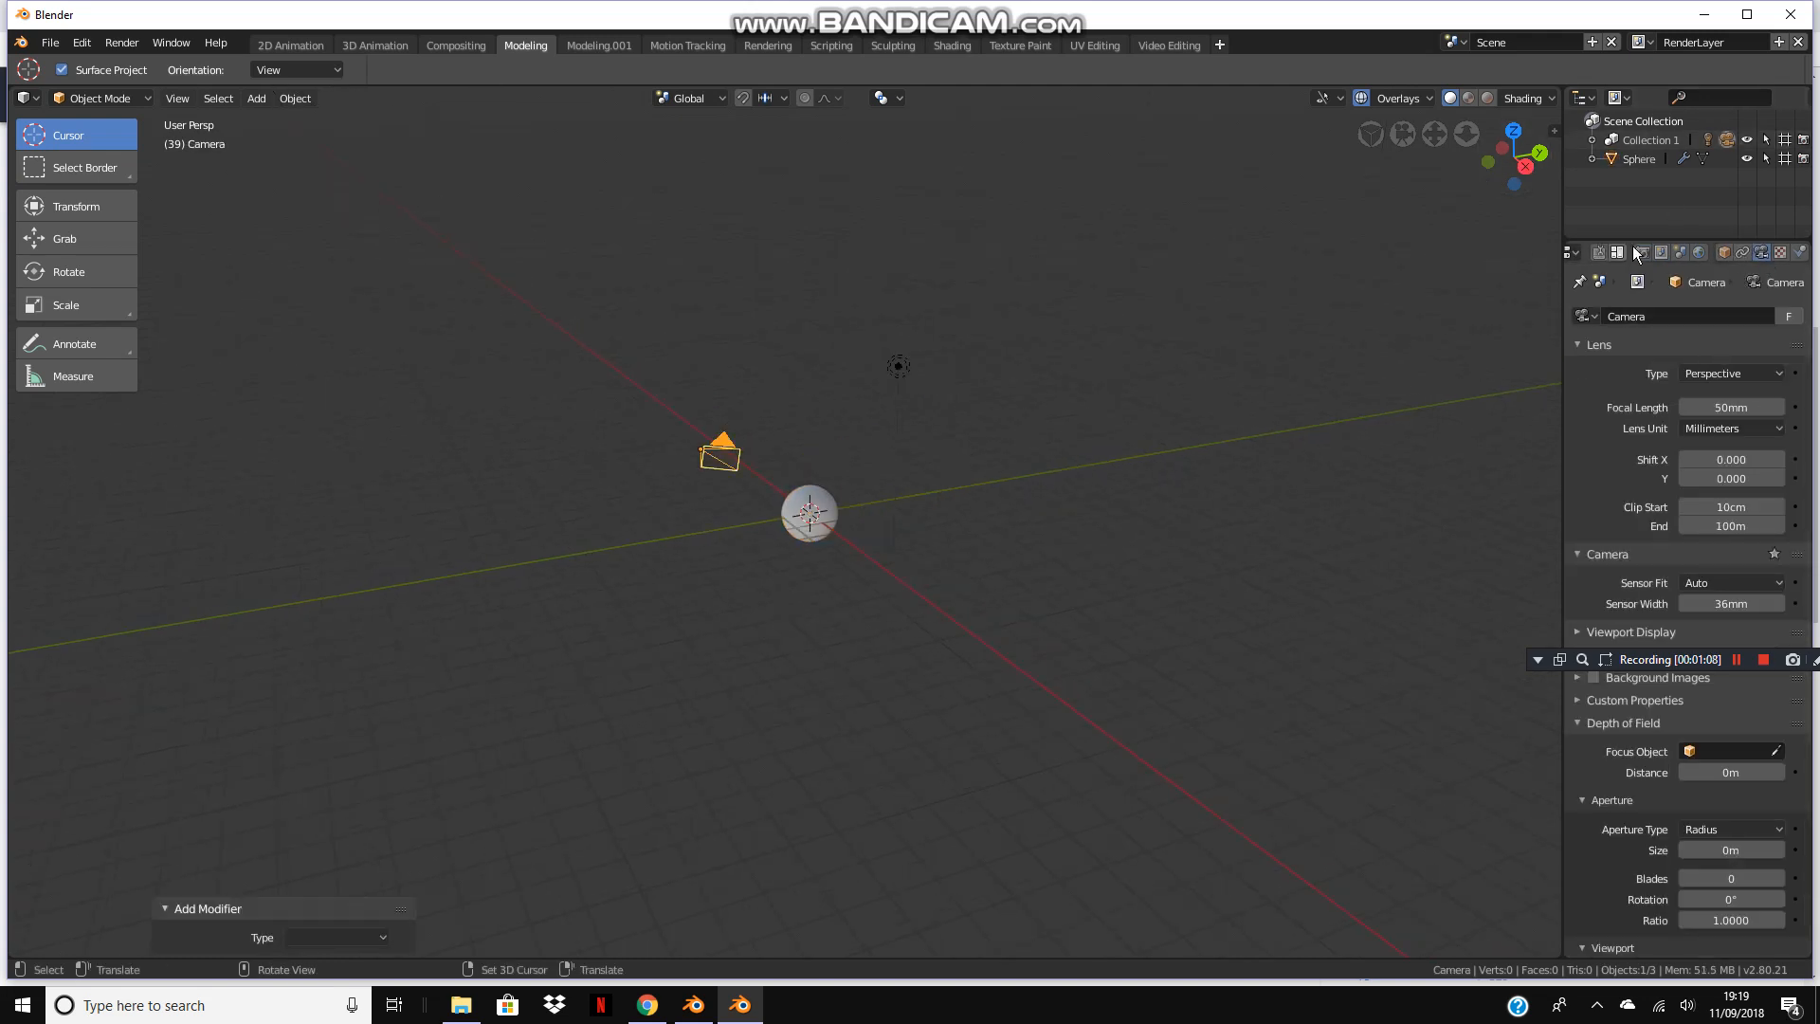
pyautogui.click(1604, 253)
pyautogui.scroll(5, 834, 512)
pyautogui.click(862, 497)
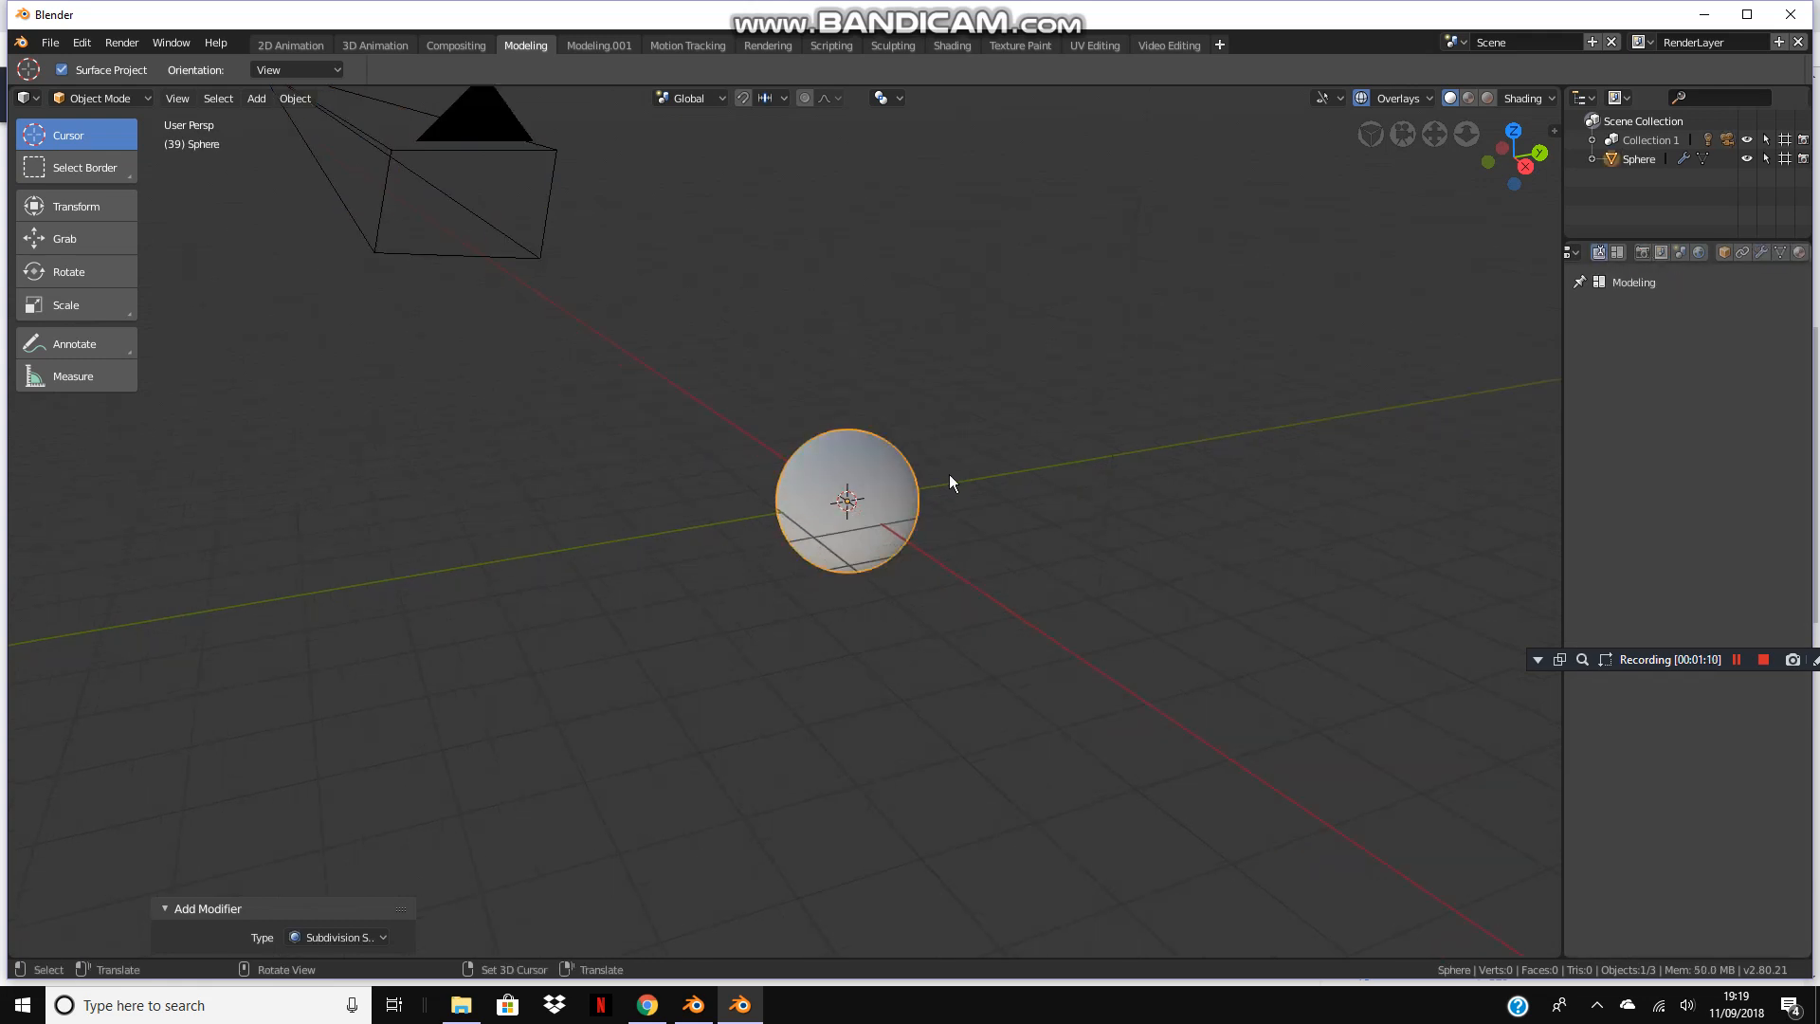
# Set the scene's render engine to Eevee.
pyautogui.click(1618, 253)
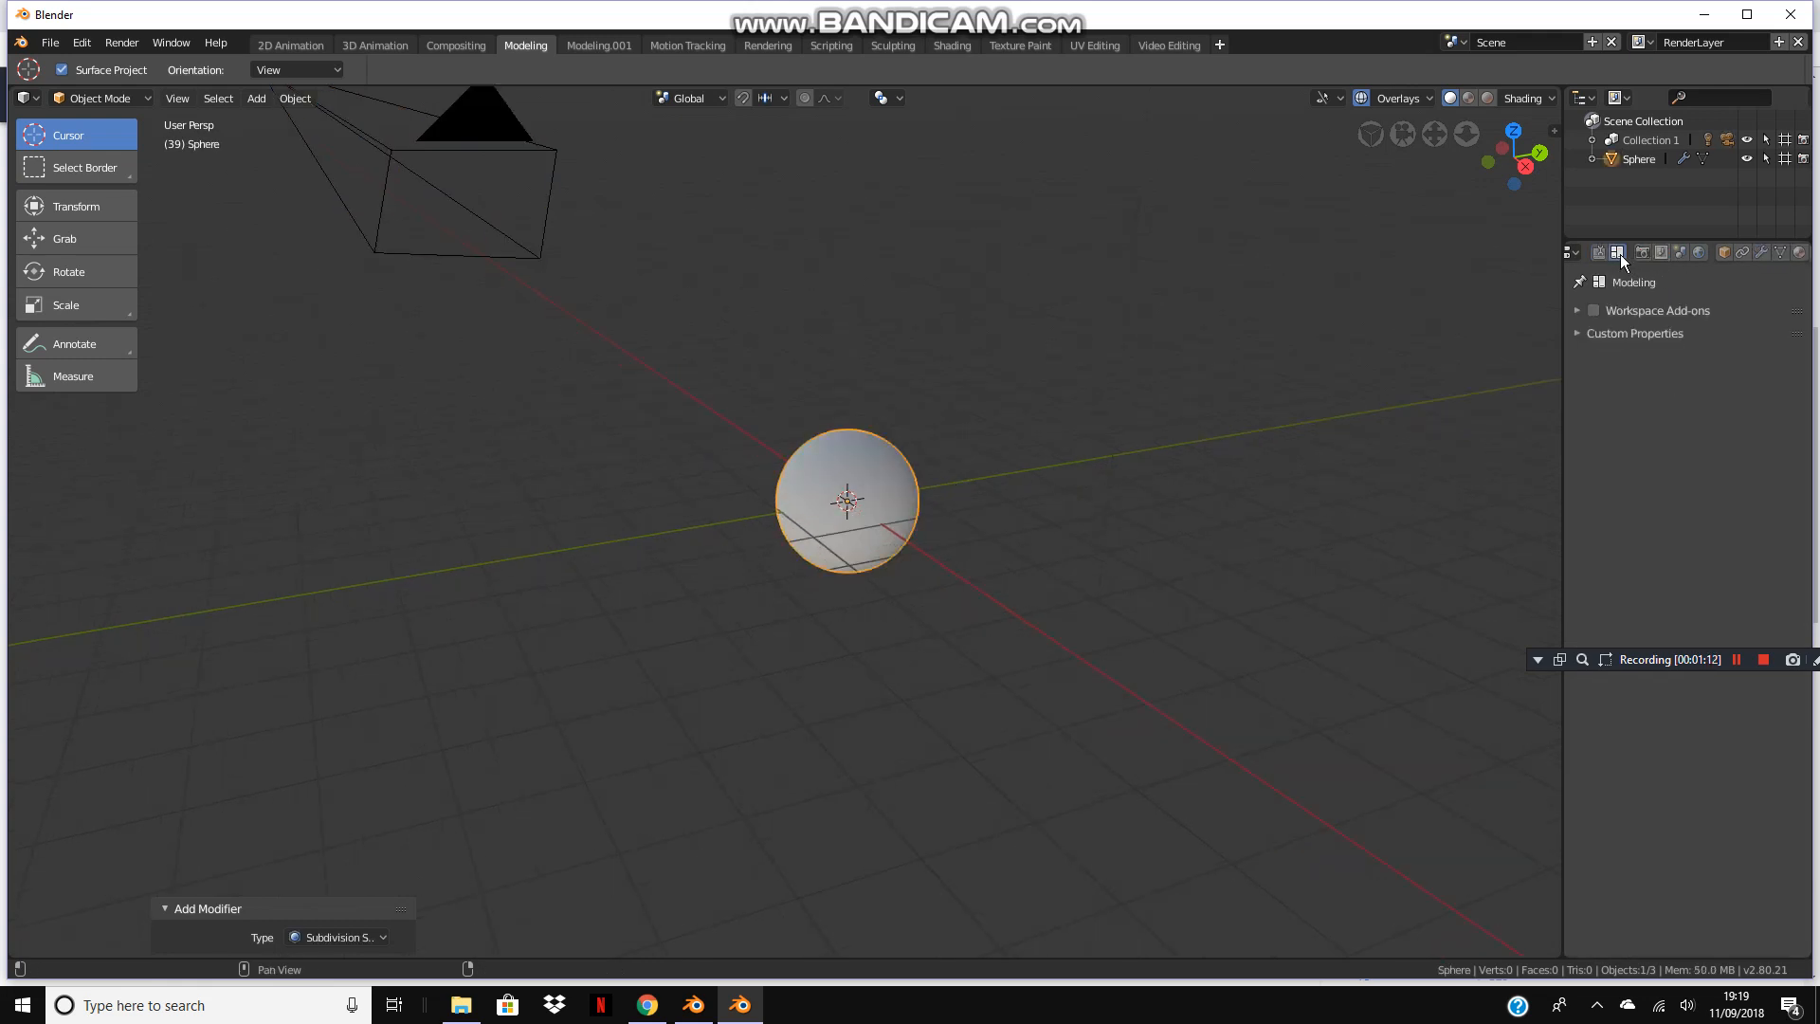
pyautogui.click(1650, 252)
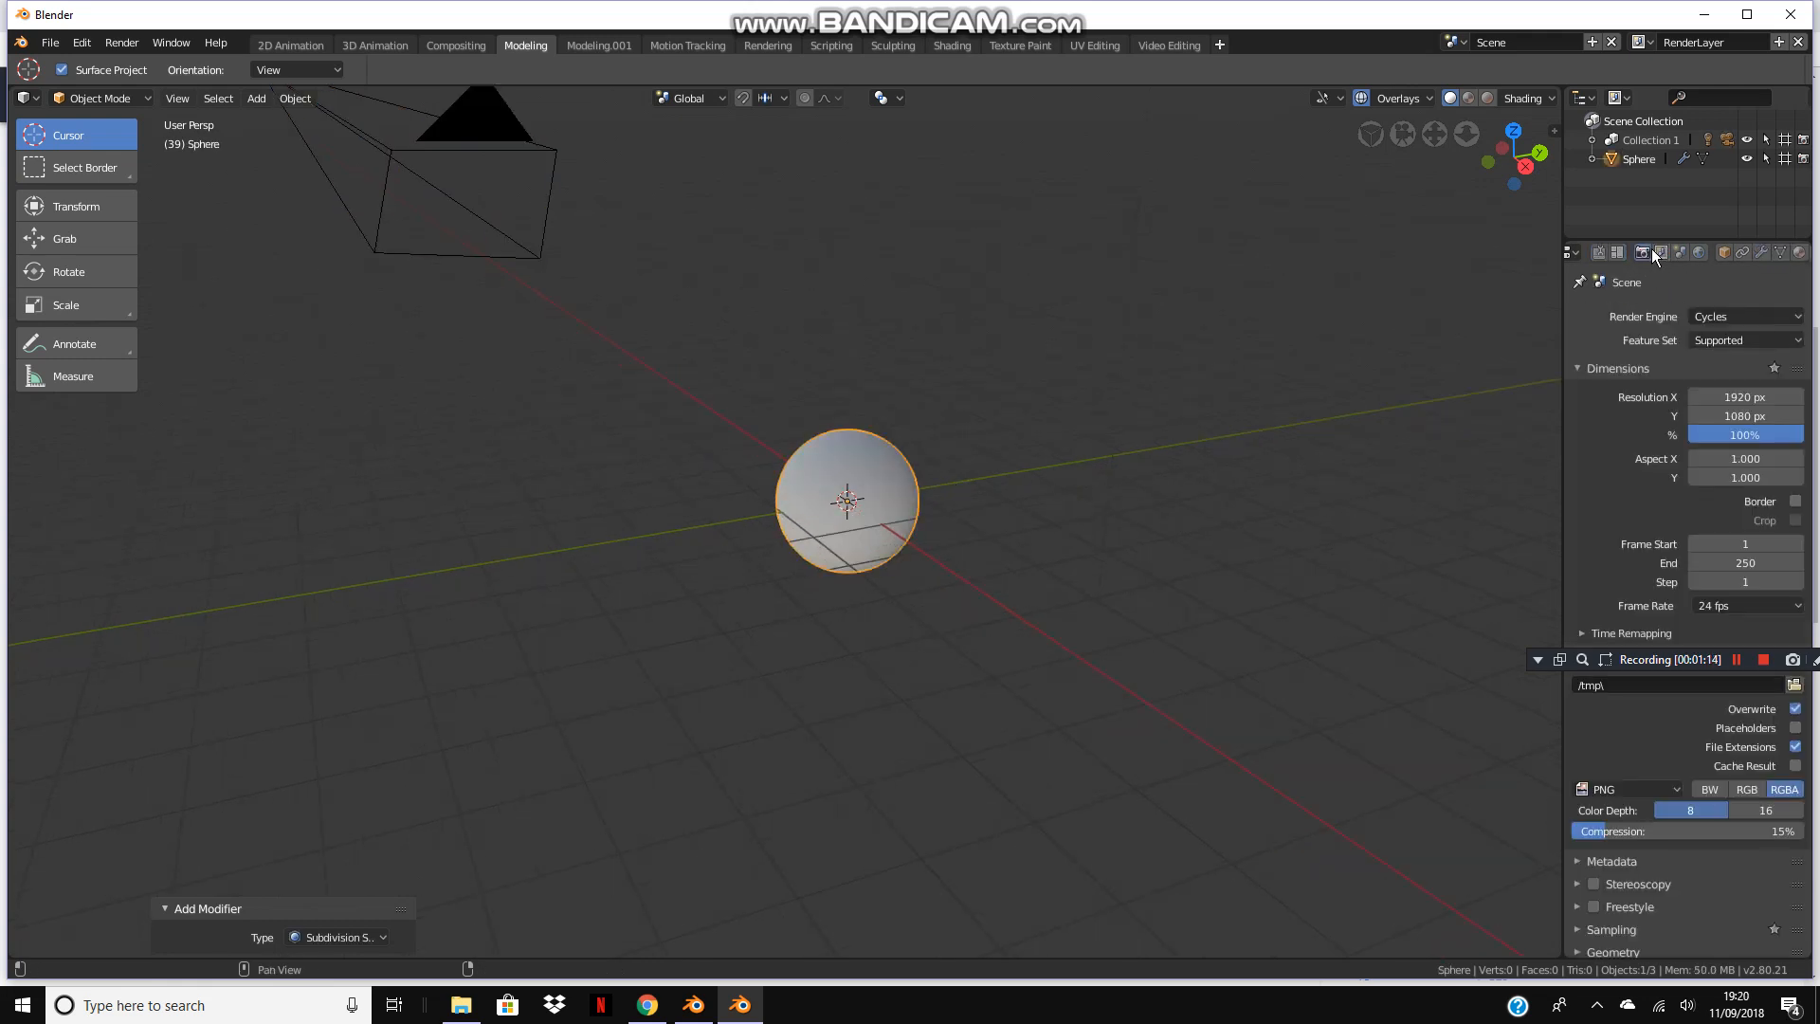
pyautogui.click(1731, 319)
pyautogui.click(1722, 292)
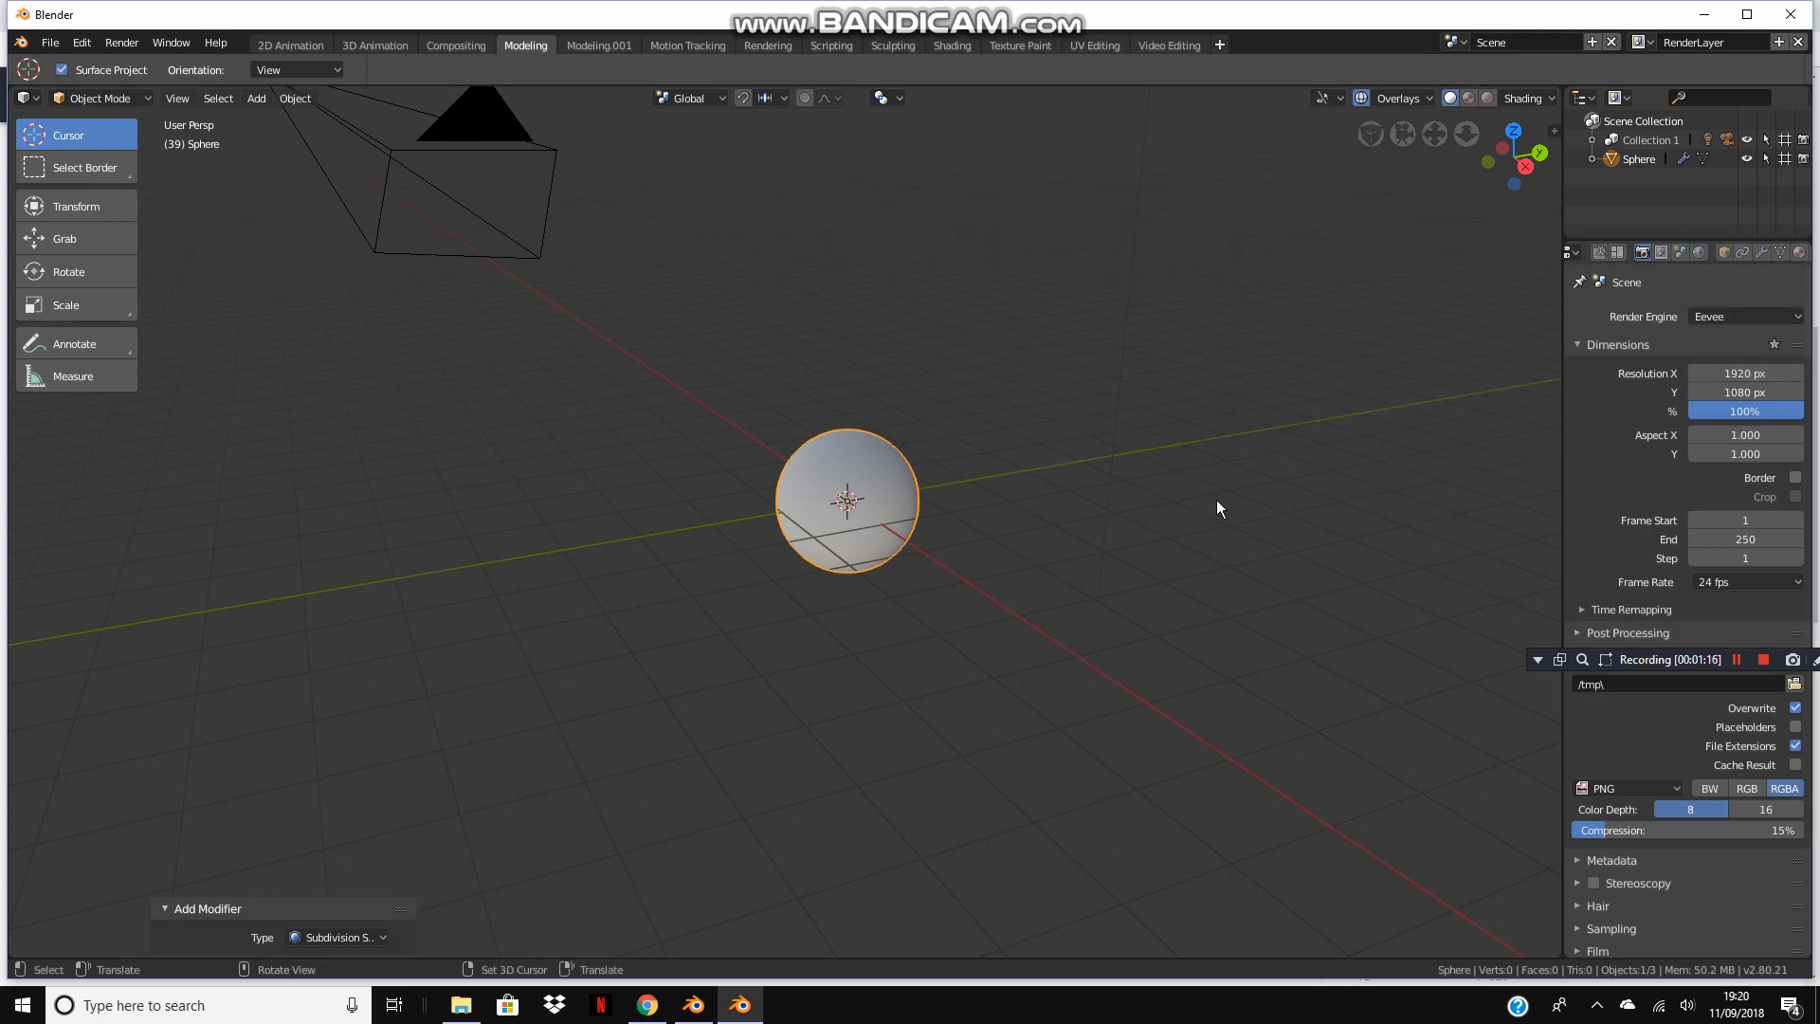
pyautogui.scroll(1, 929, 408)
pyautogui.hotkey('shift', 'a')
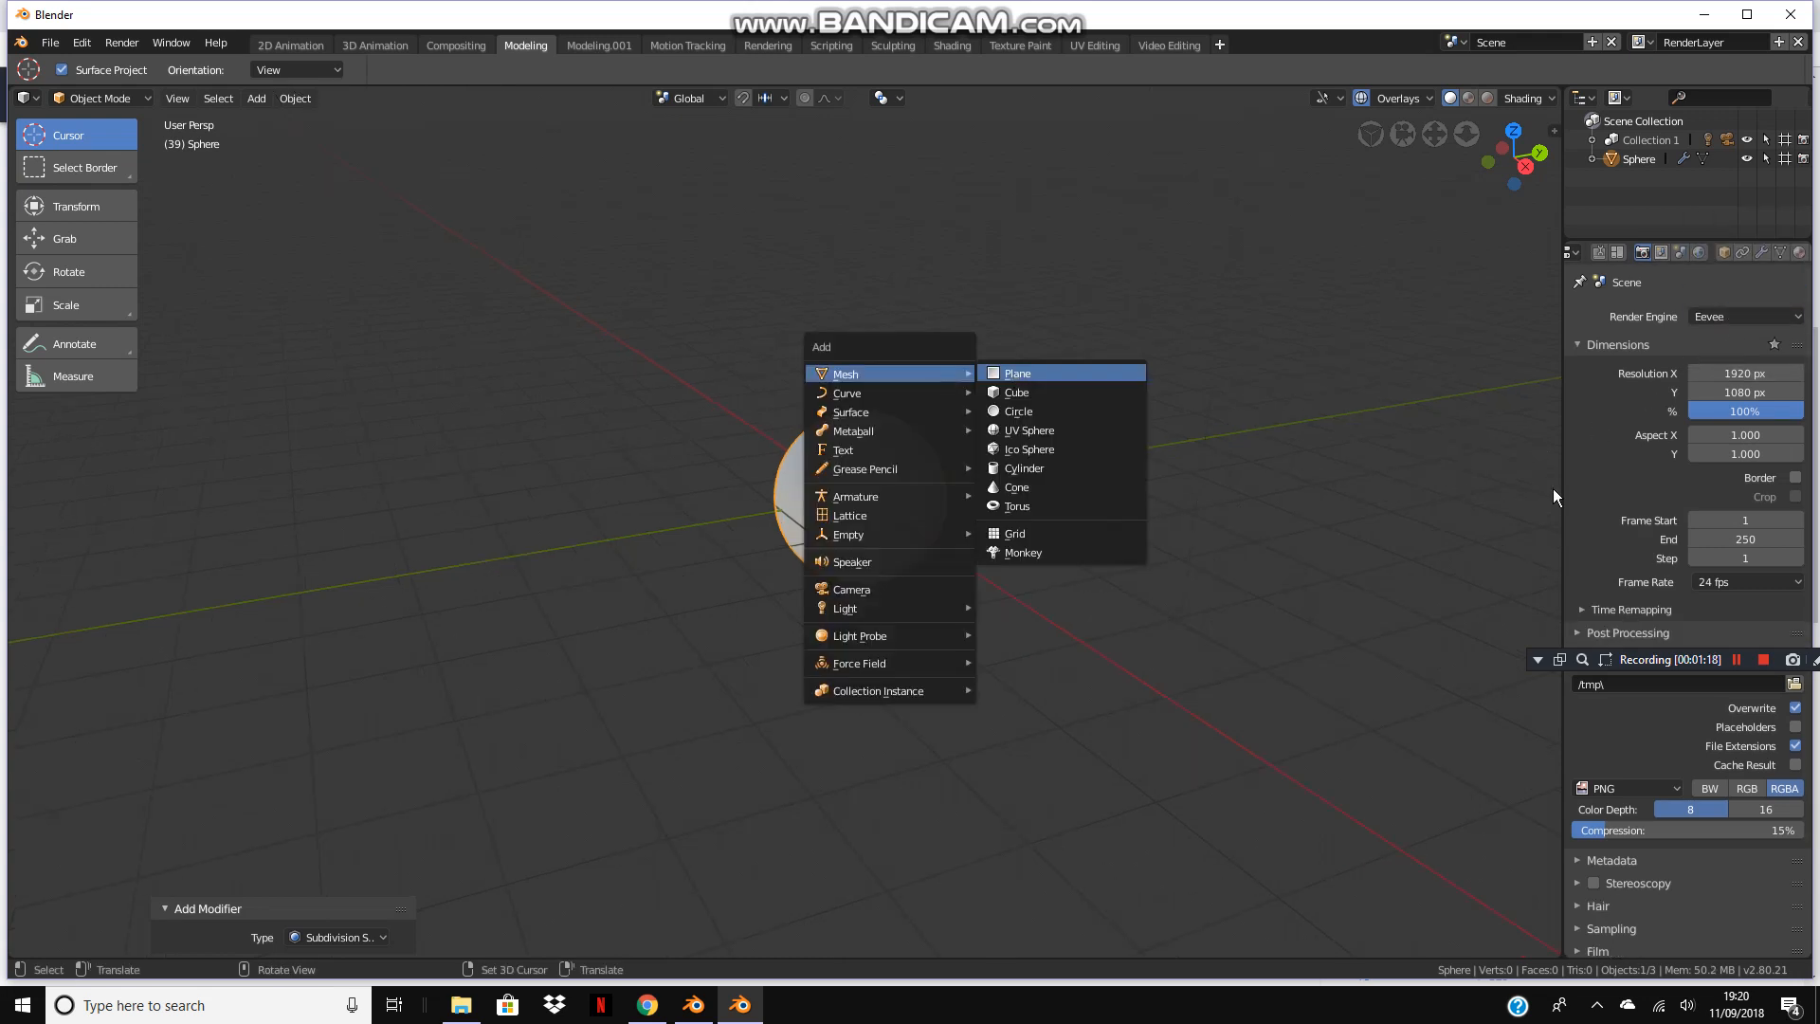
pyautogui.moveTo(981, 361); pyautogui.dragTo(933, 362, button='middle')
pyautogui.scroll(-3, 931, 367)
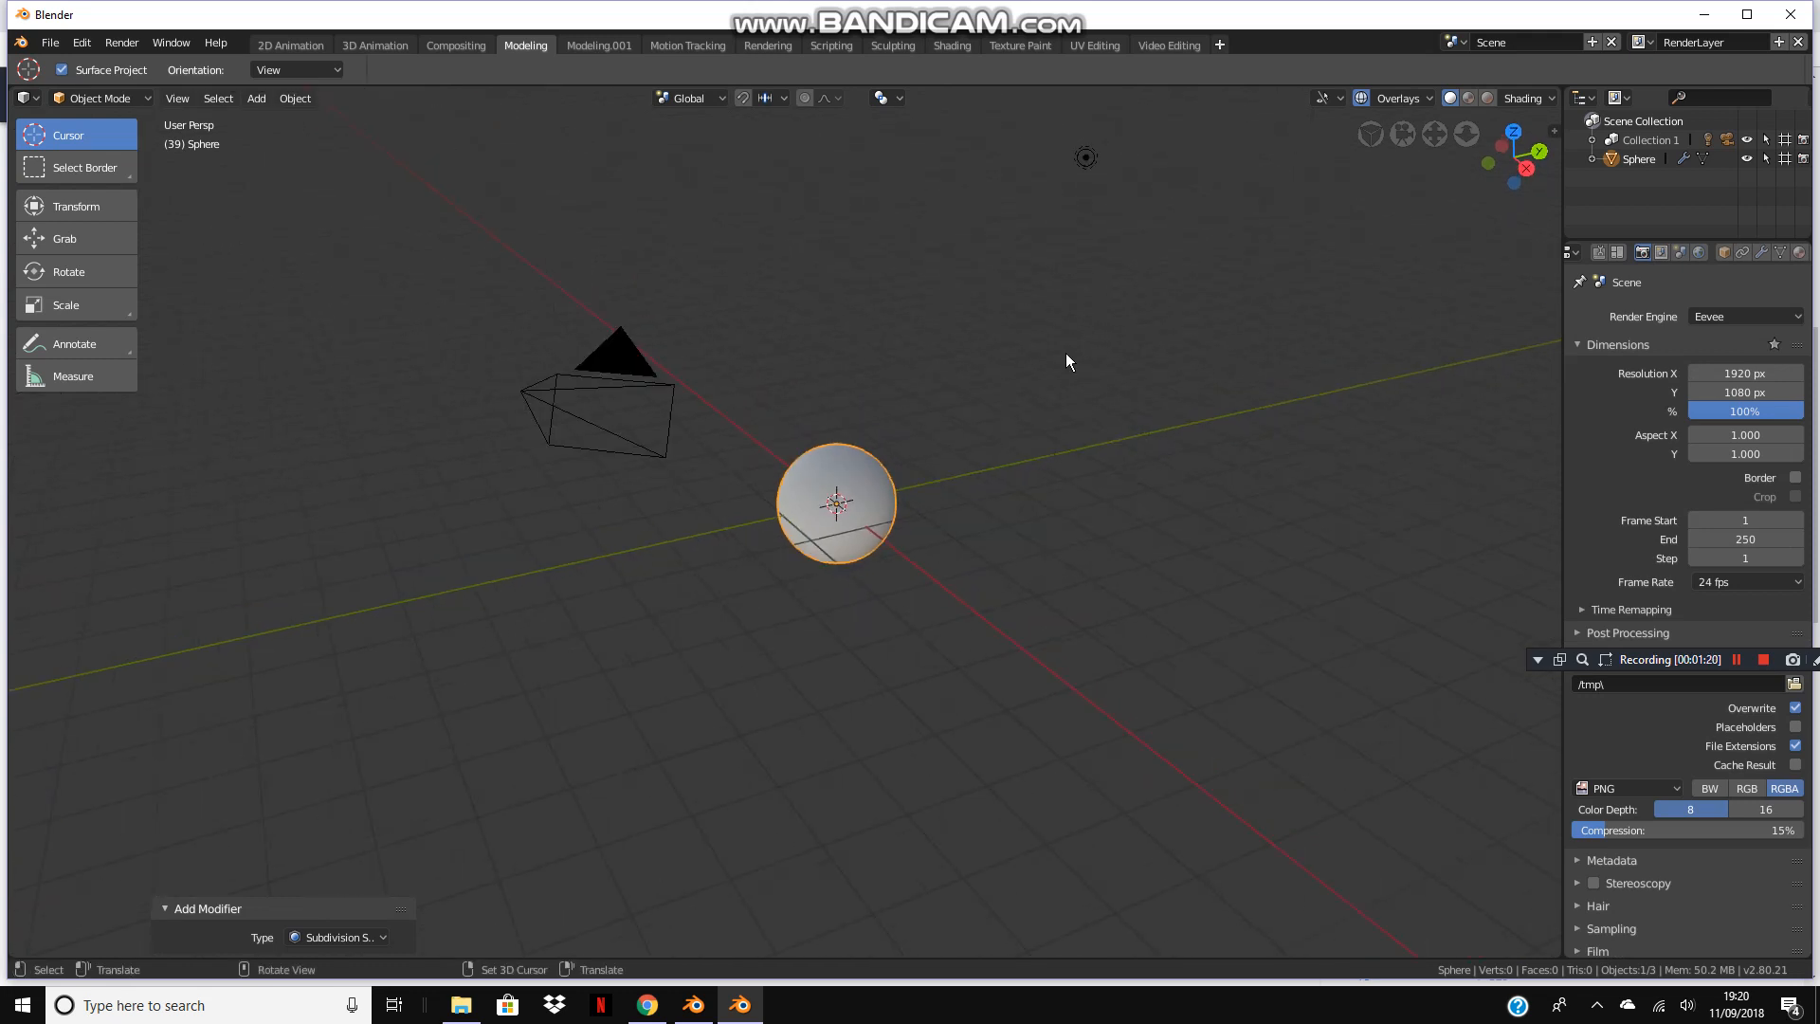
pyautogui.scroll(4, 1203, 268)
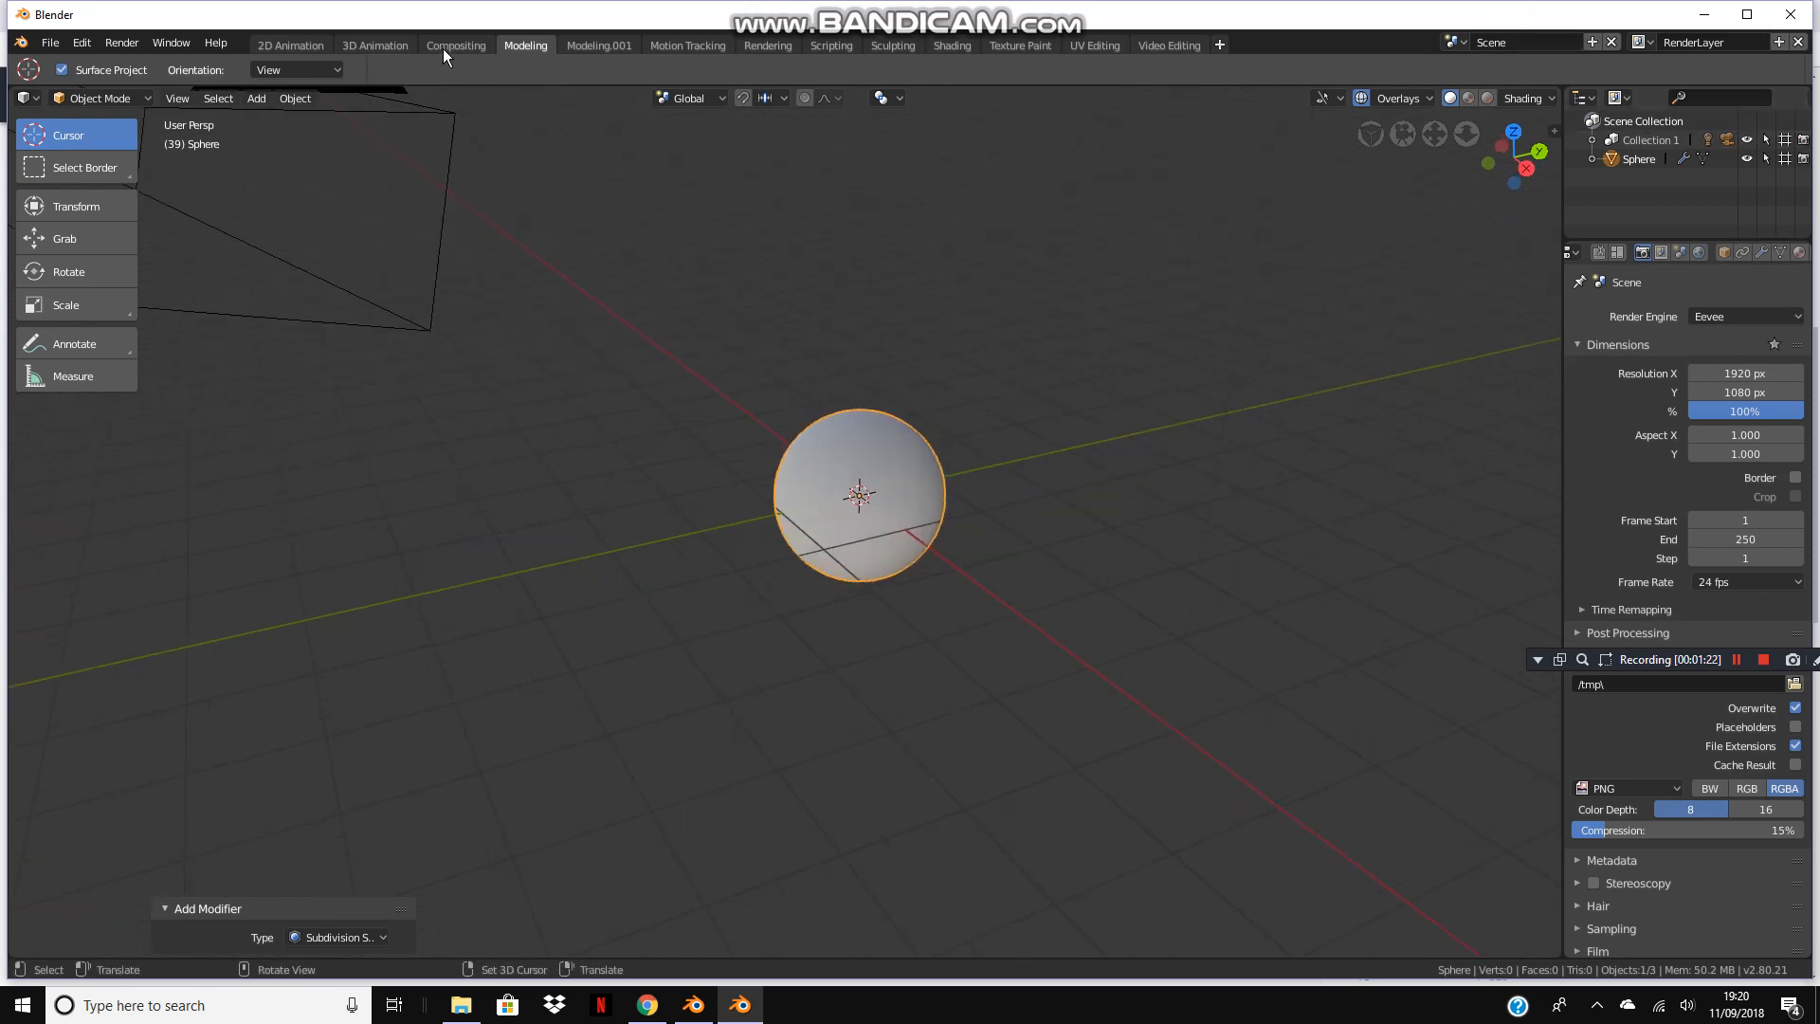
# Switch from the Modeling workspace to the Shading workspace.
pyautogui.click(583, 45)
pyautogui.click(688, 46)
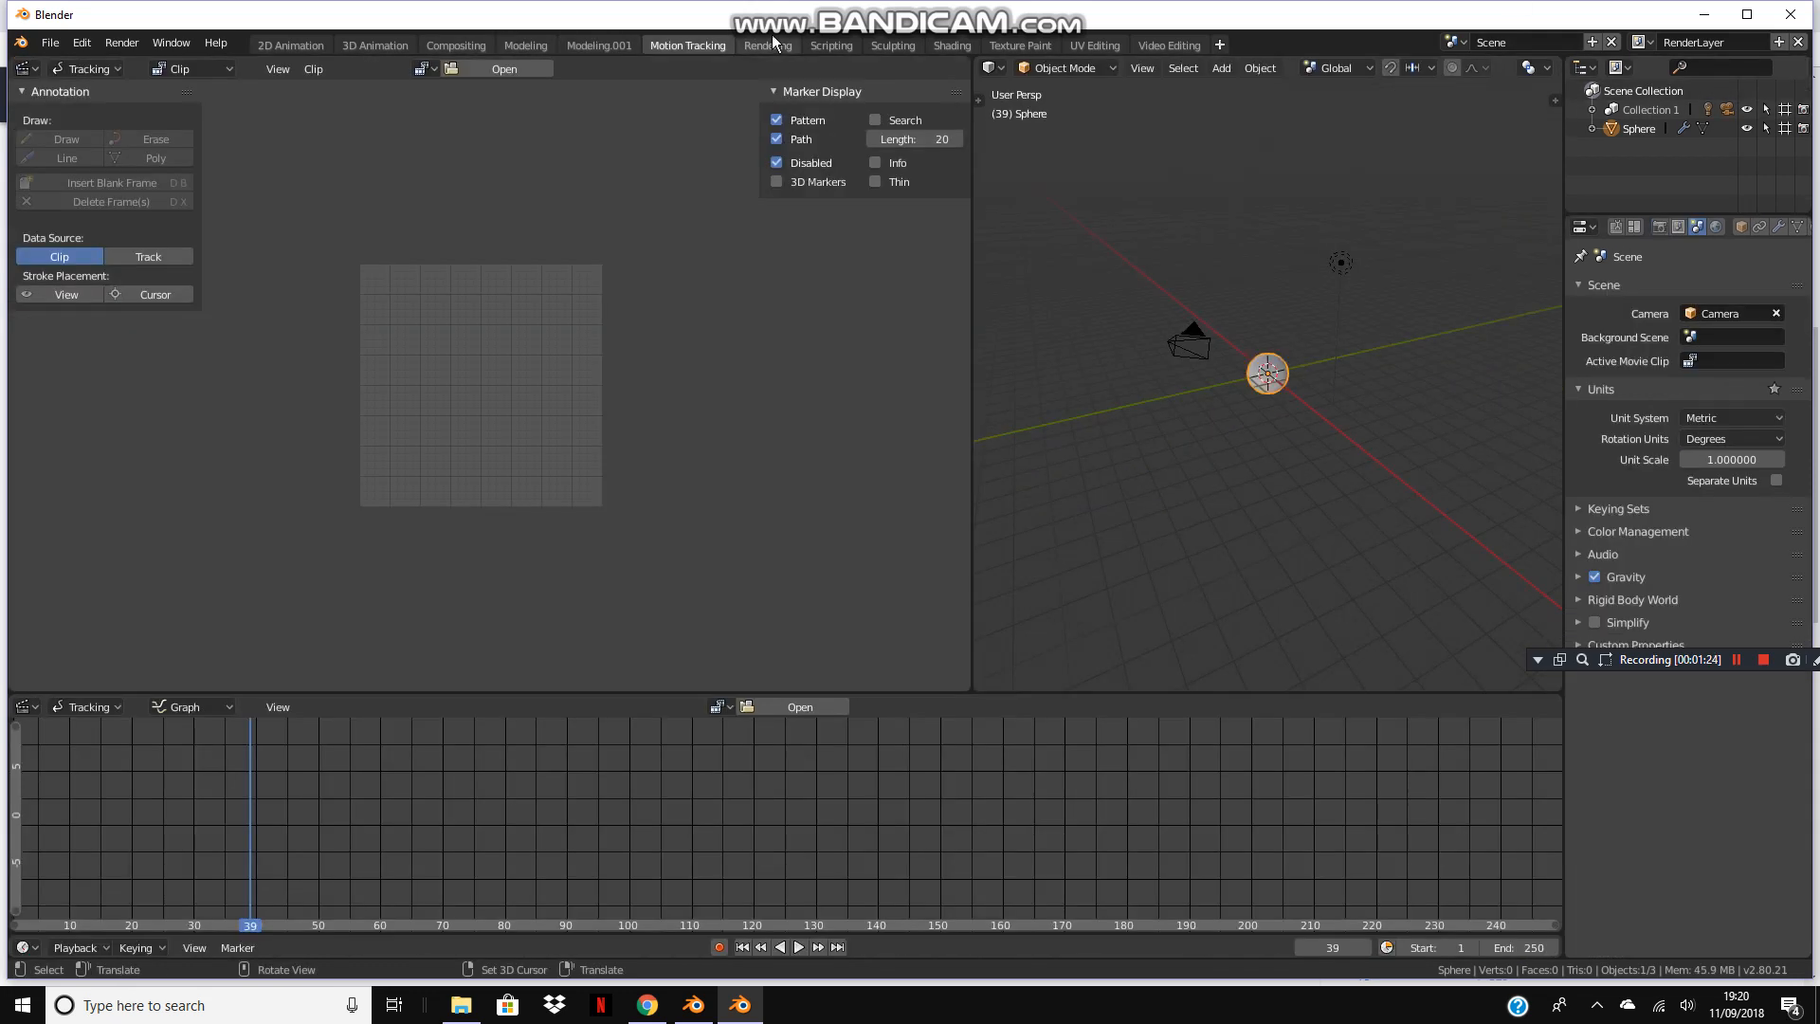
pyautogui.click(768, 44)
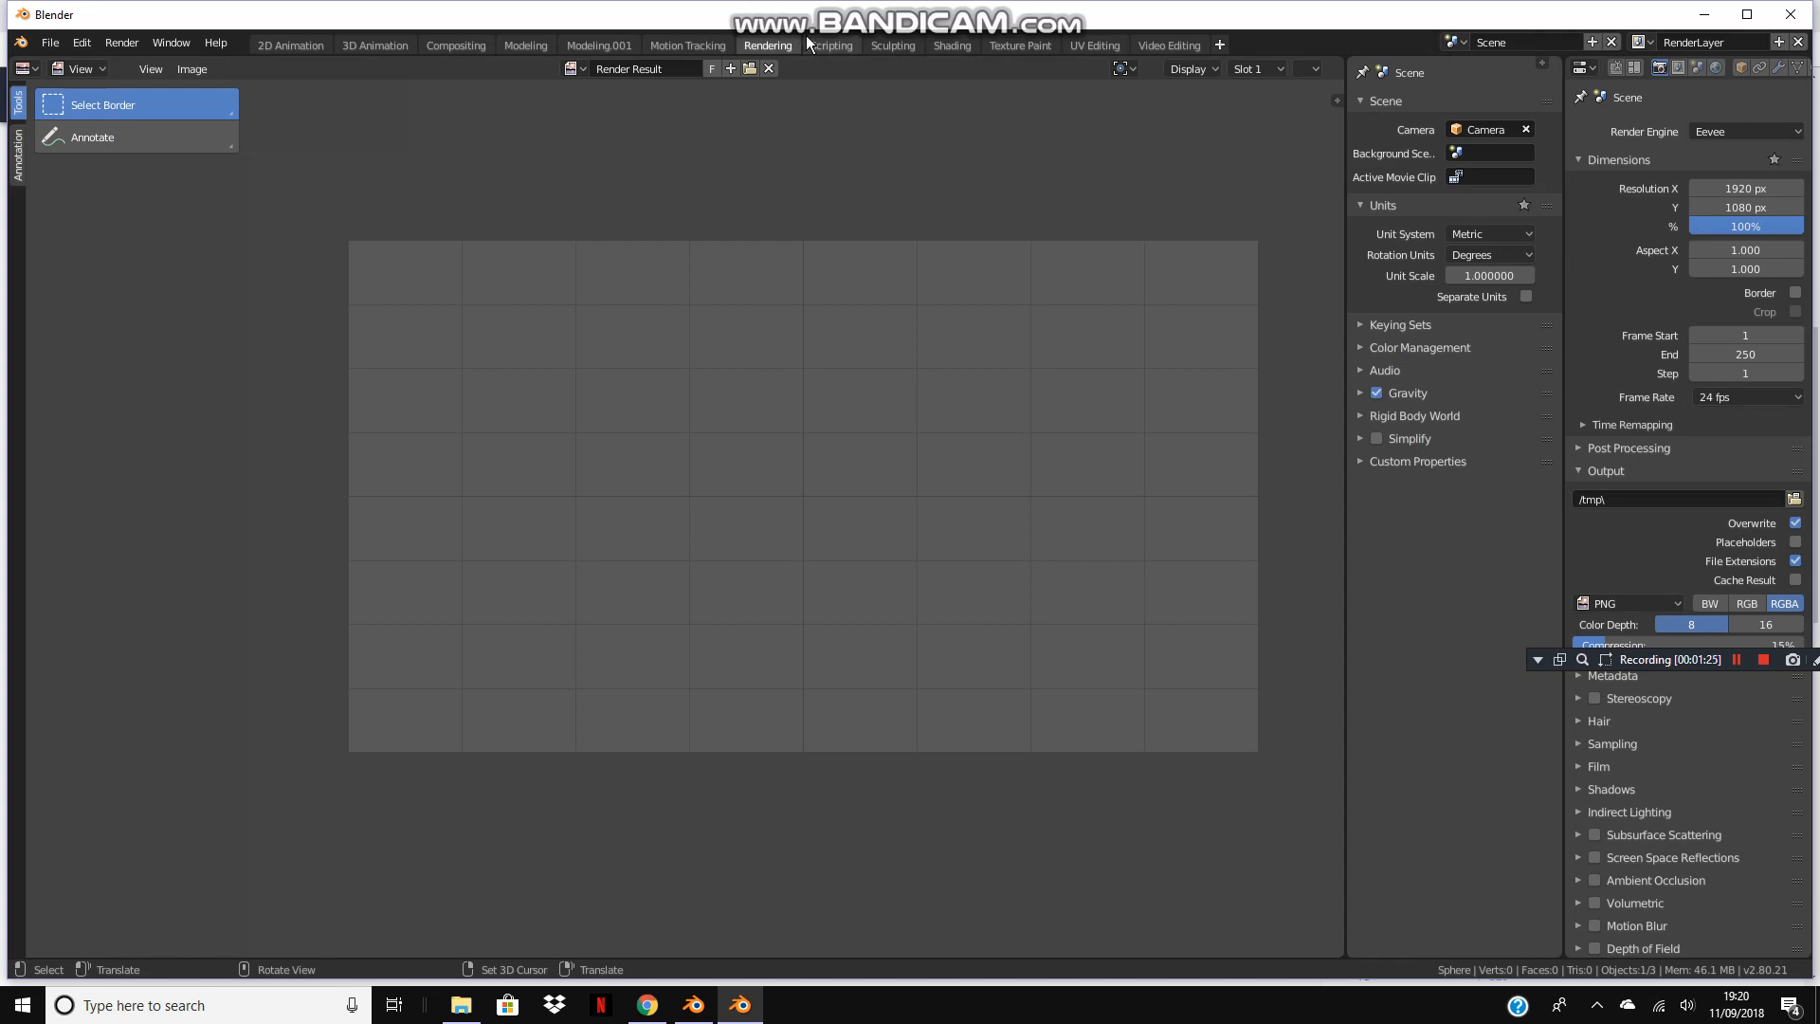
pyautogui.click(952, 47)
# Create a new node-based material for the sphere, framing the sphere and its Principled BSDF node.
pyautogui.scroll(5, 952, 304)
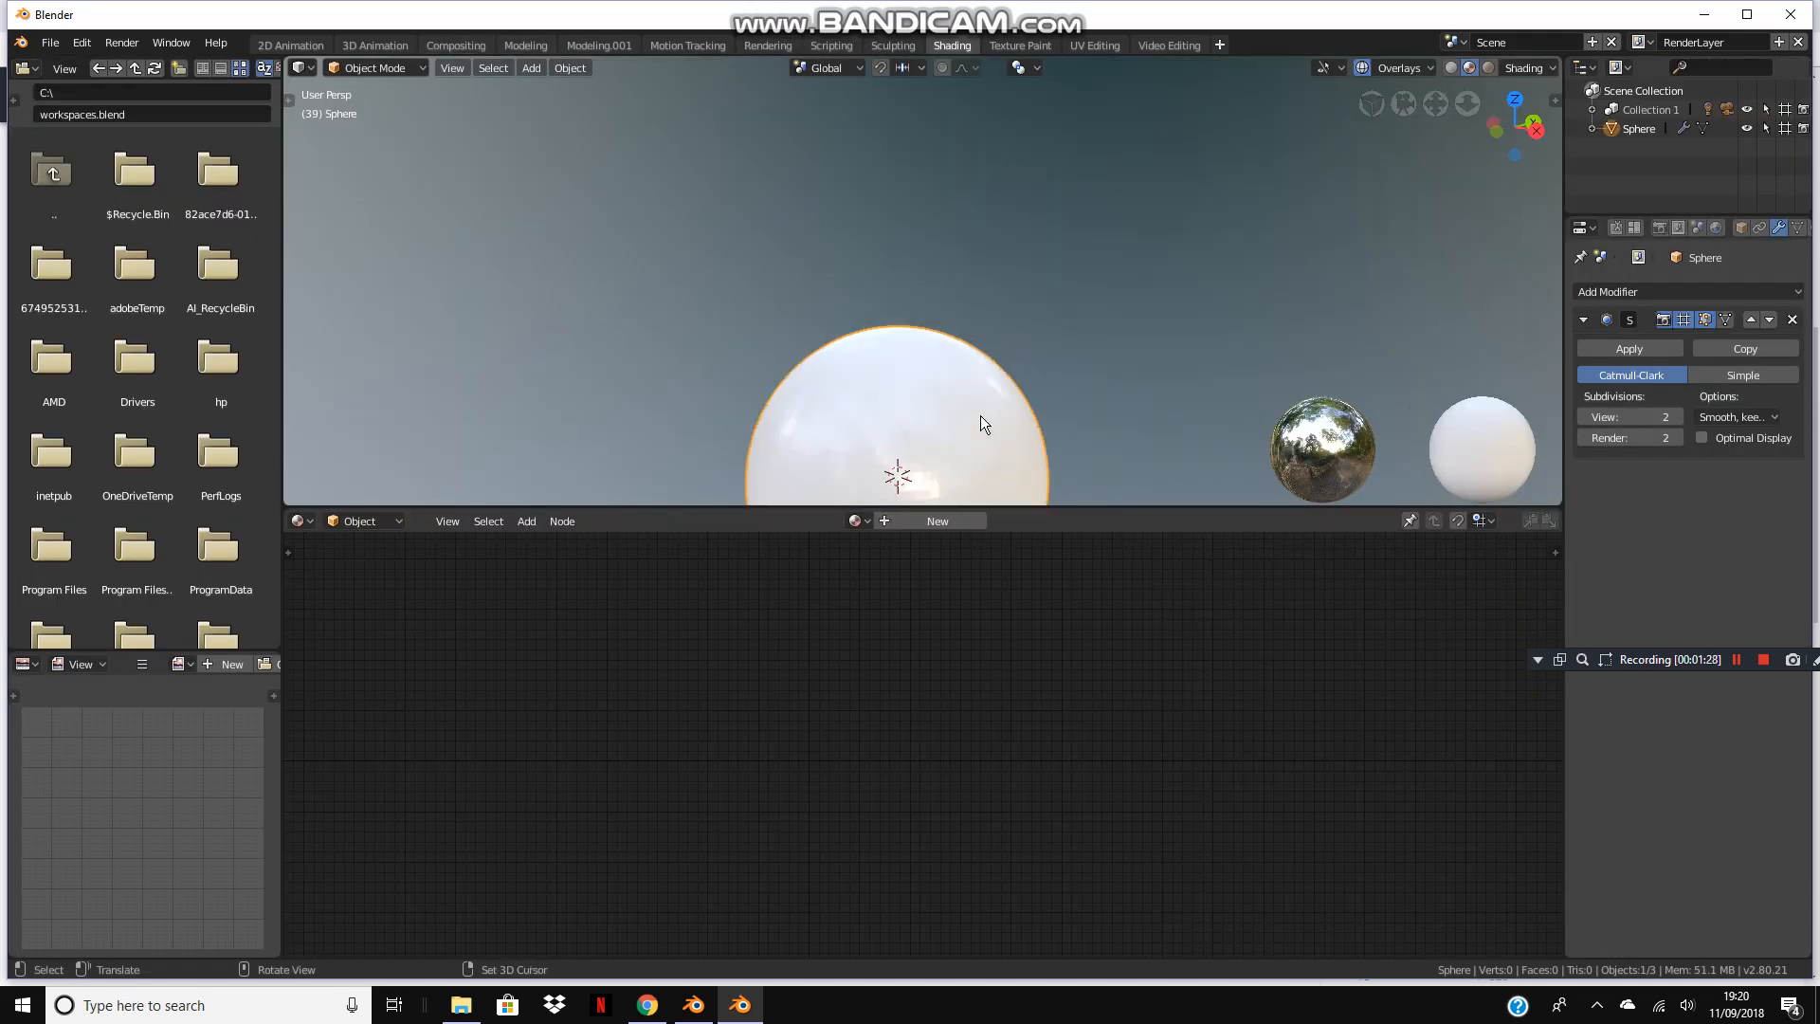
pyautogui.keyDown('shift'); pyautogui.moveTo(976, 384); pyautogui.dragTo(947, 220, button='middle'); pyautogui.keyUp('shift')
pyautogui.click(948, 520)
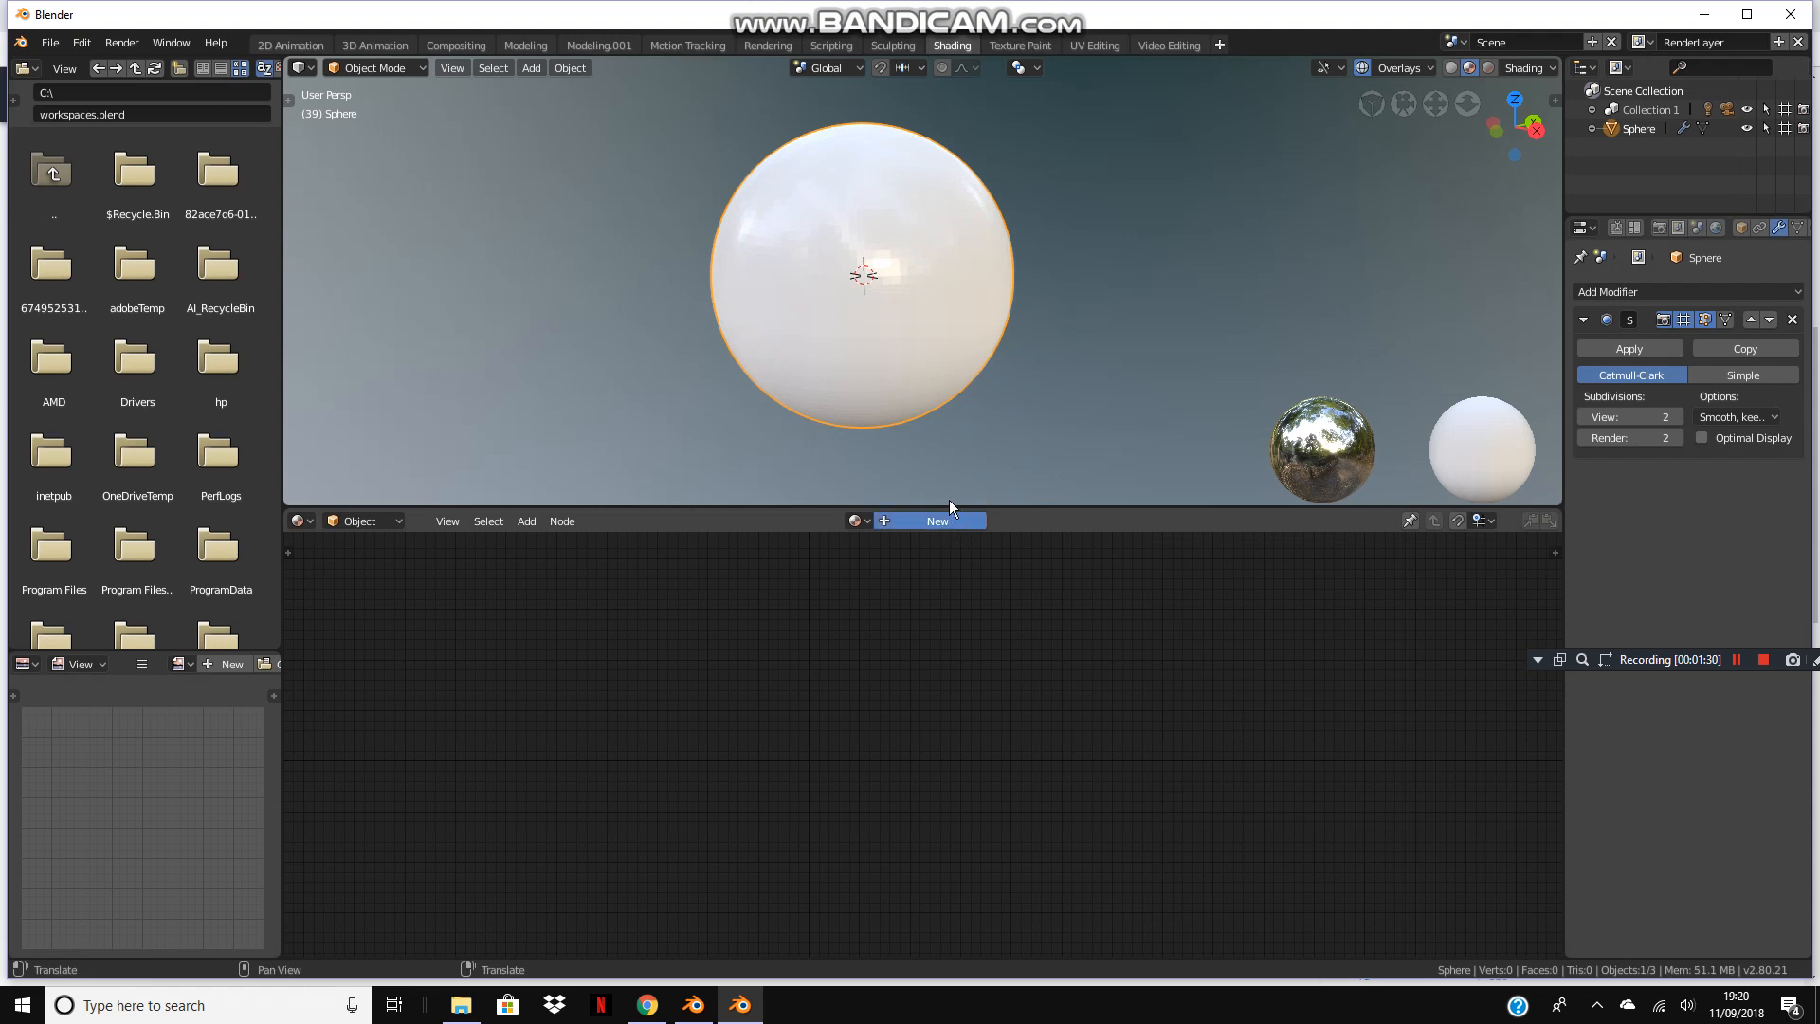
pyautogui.scroll(8, 1002, 749)
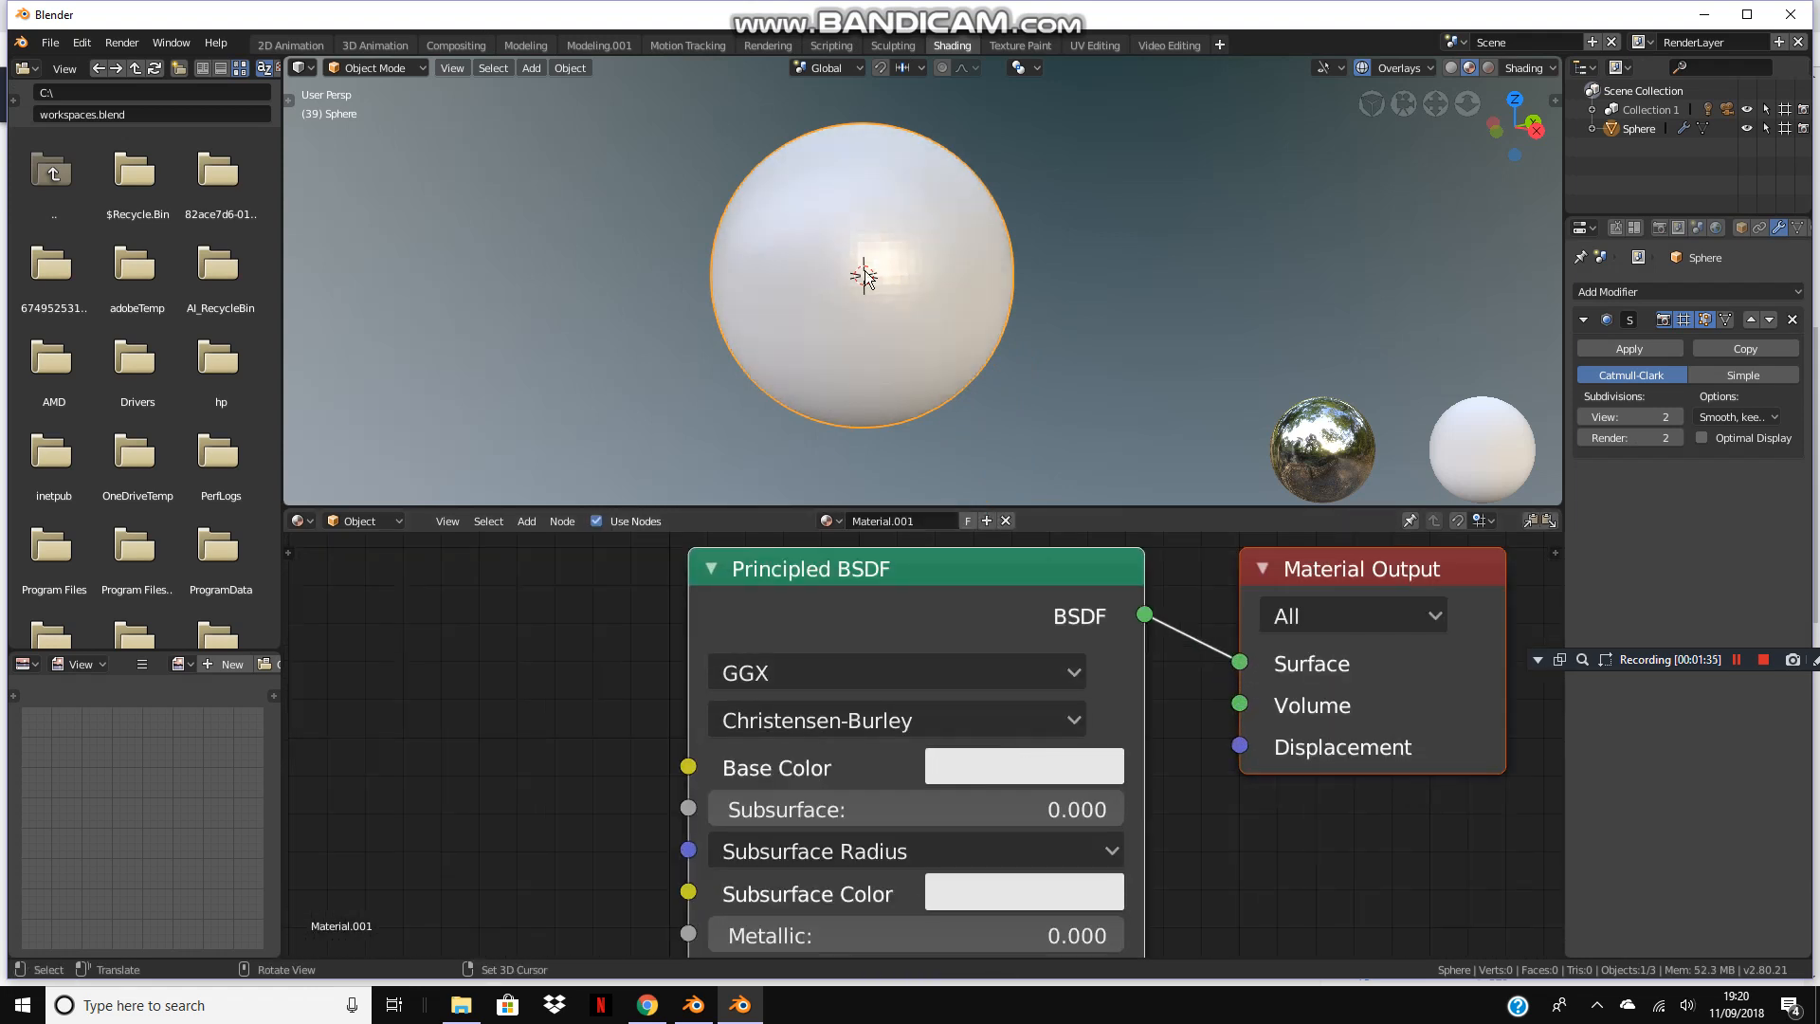
# Set the viewport subdivisions of the sphere's Subdivision Surface modifier to 3.
pyautogui.click(1677, 417)
pyautogui.press('t')
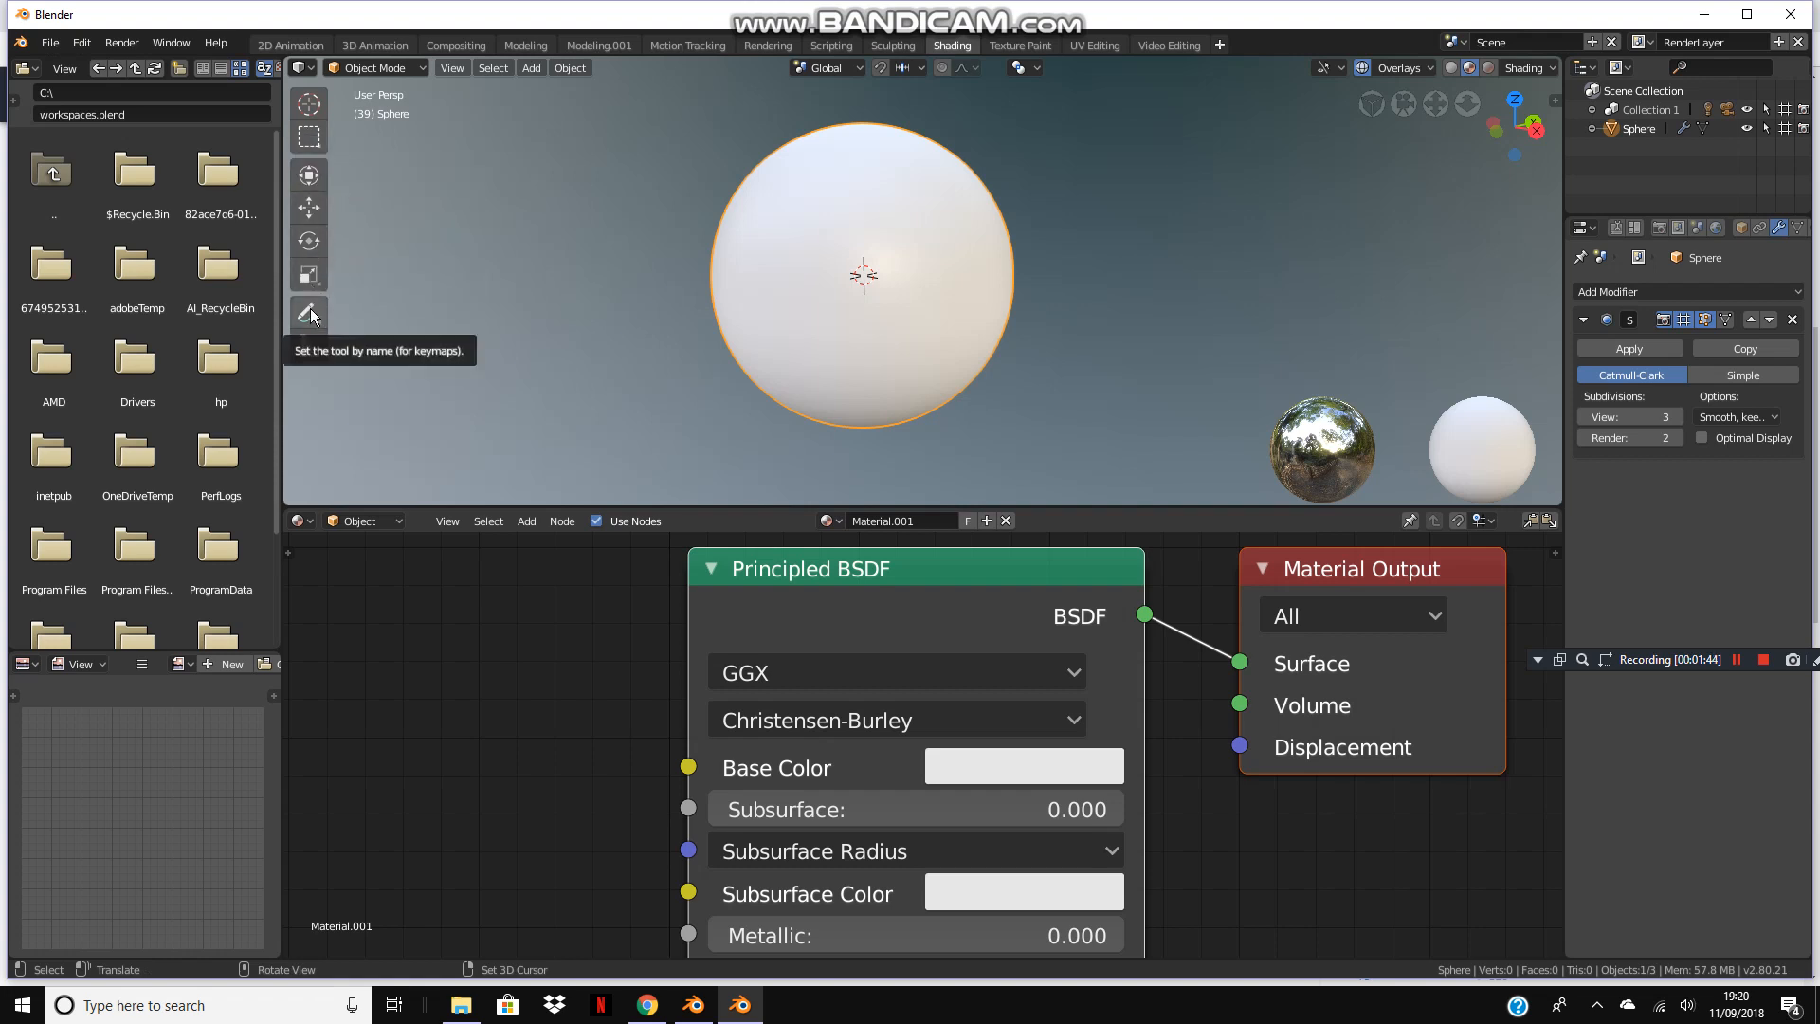
pyautogui.press('t')
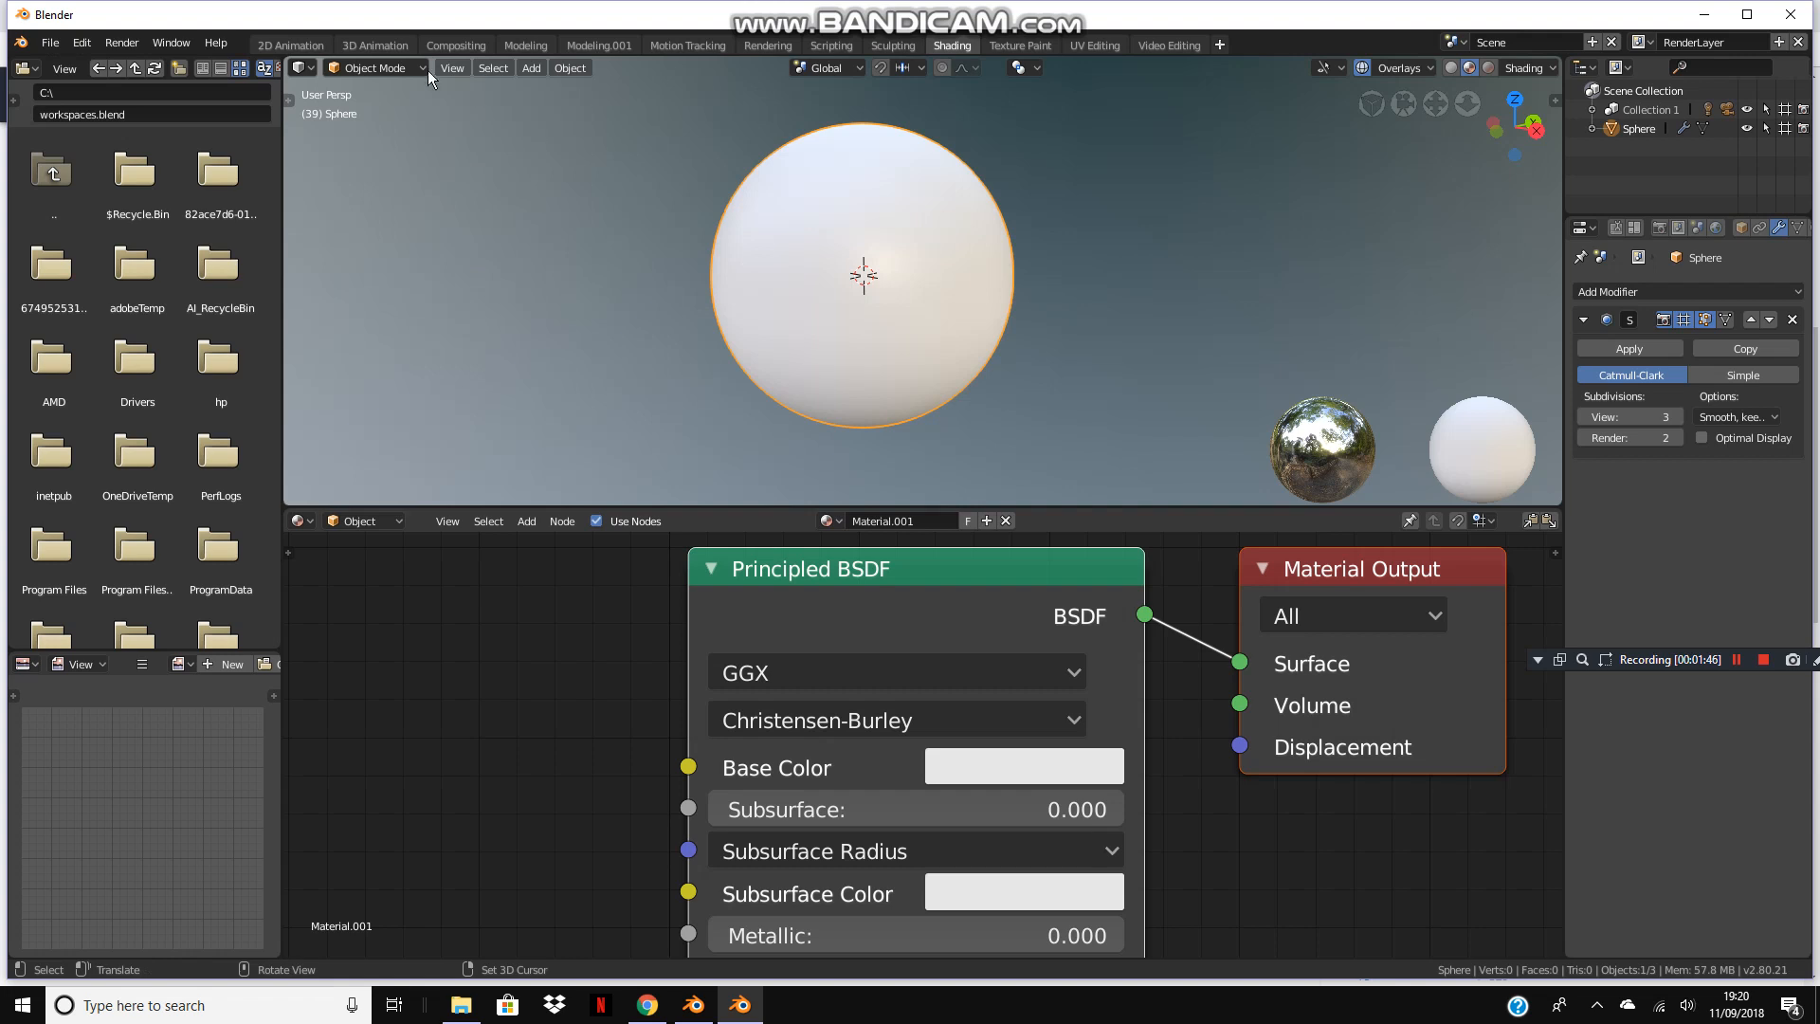
# Apply smooth shading to the sphere and inspect its surface up close.
pyautogui.click(491, 72)
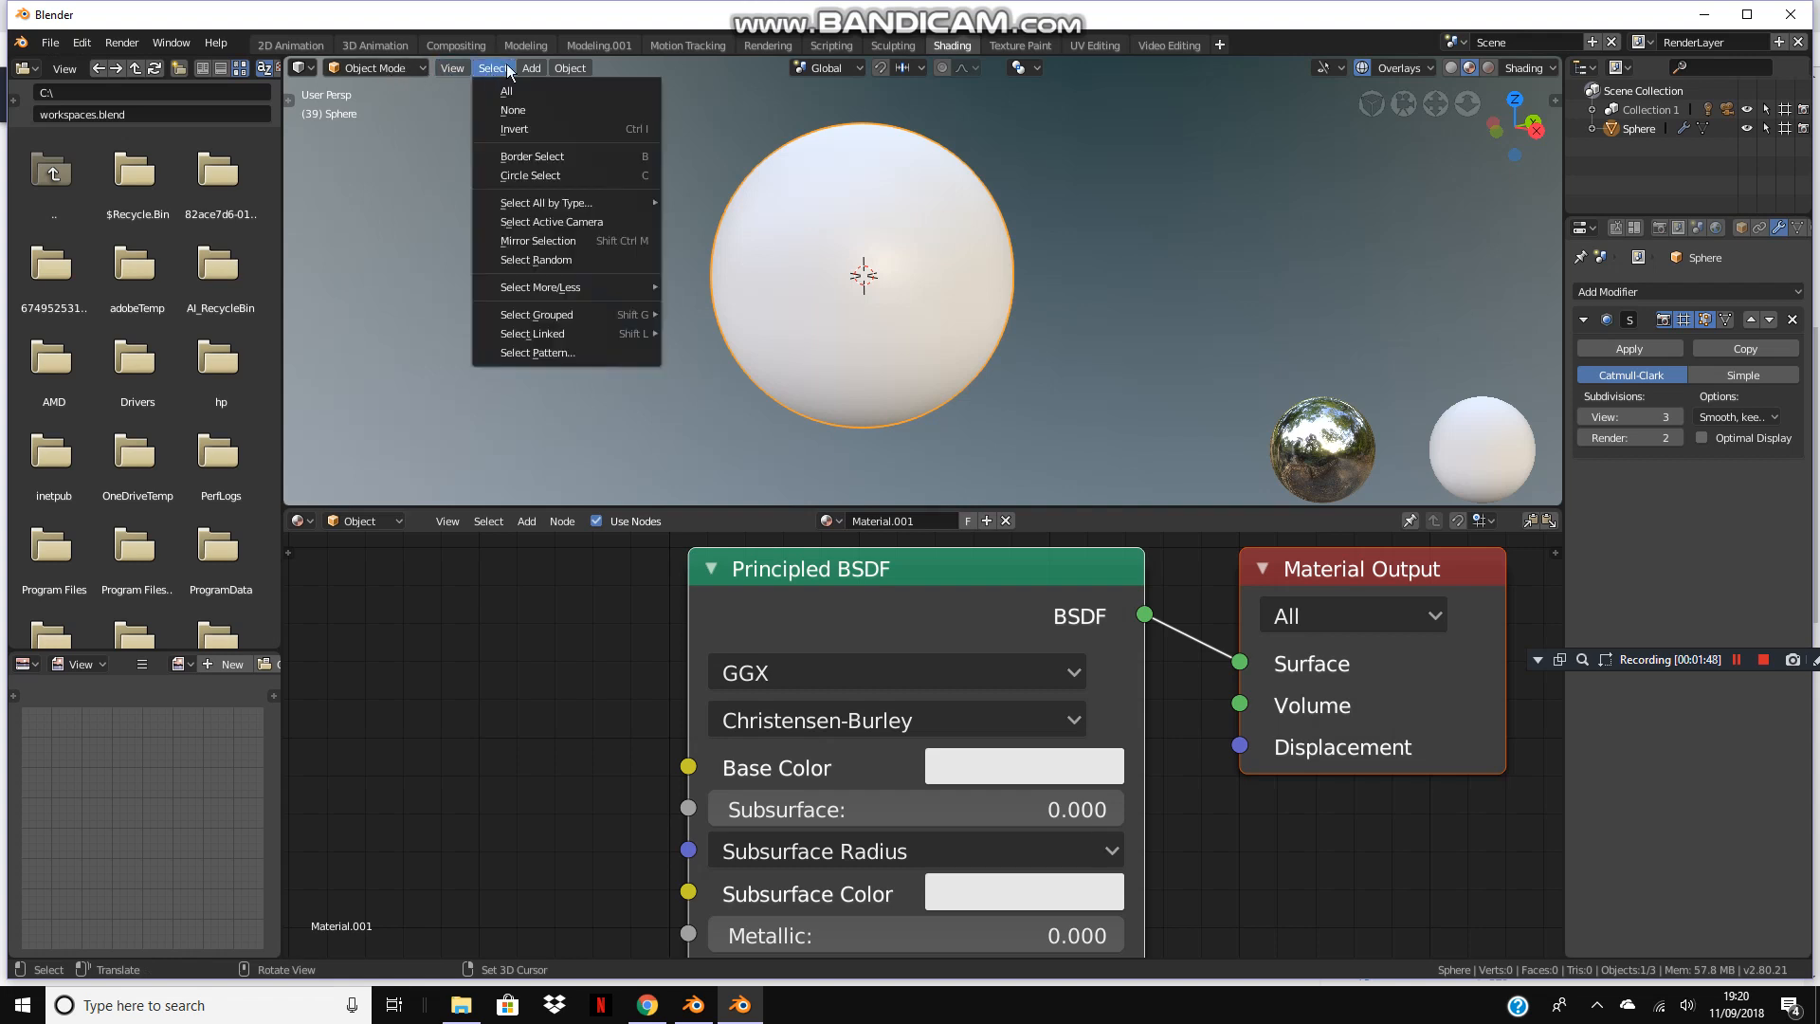
pyautogui.moveTo(569, 70)
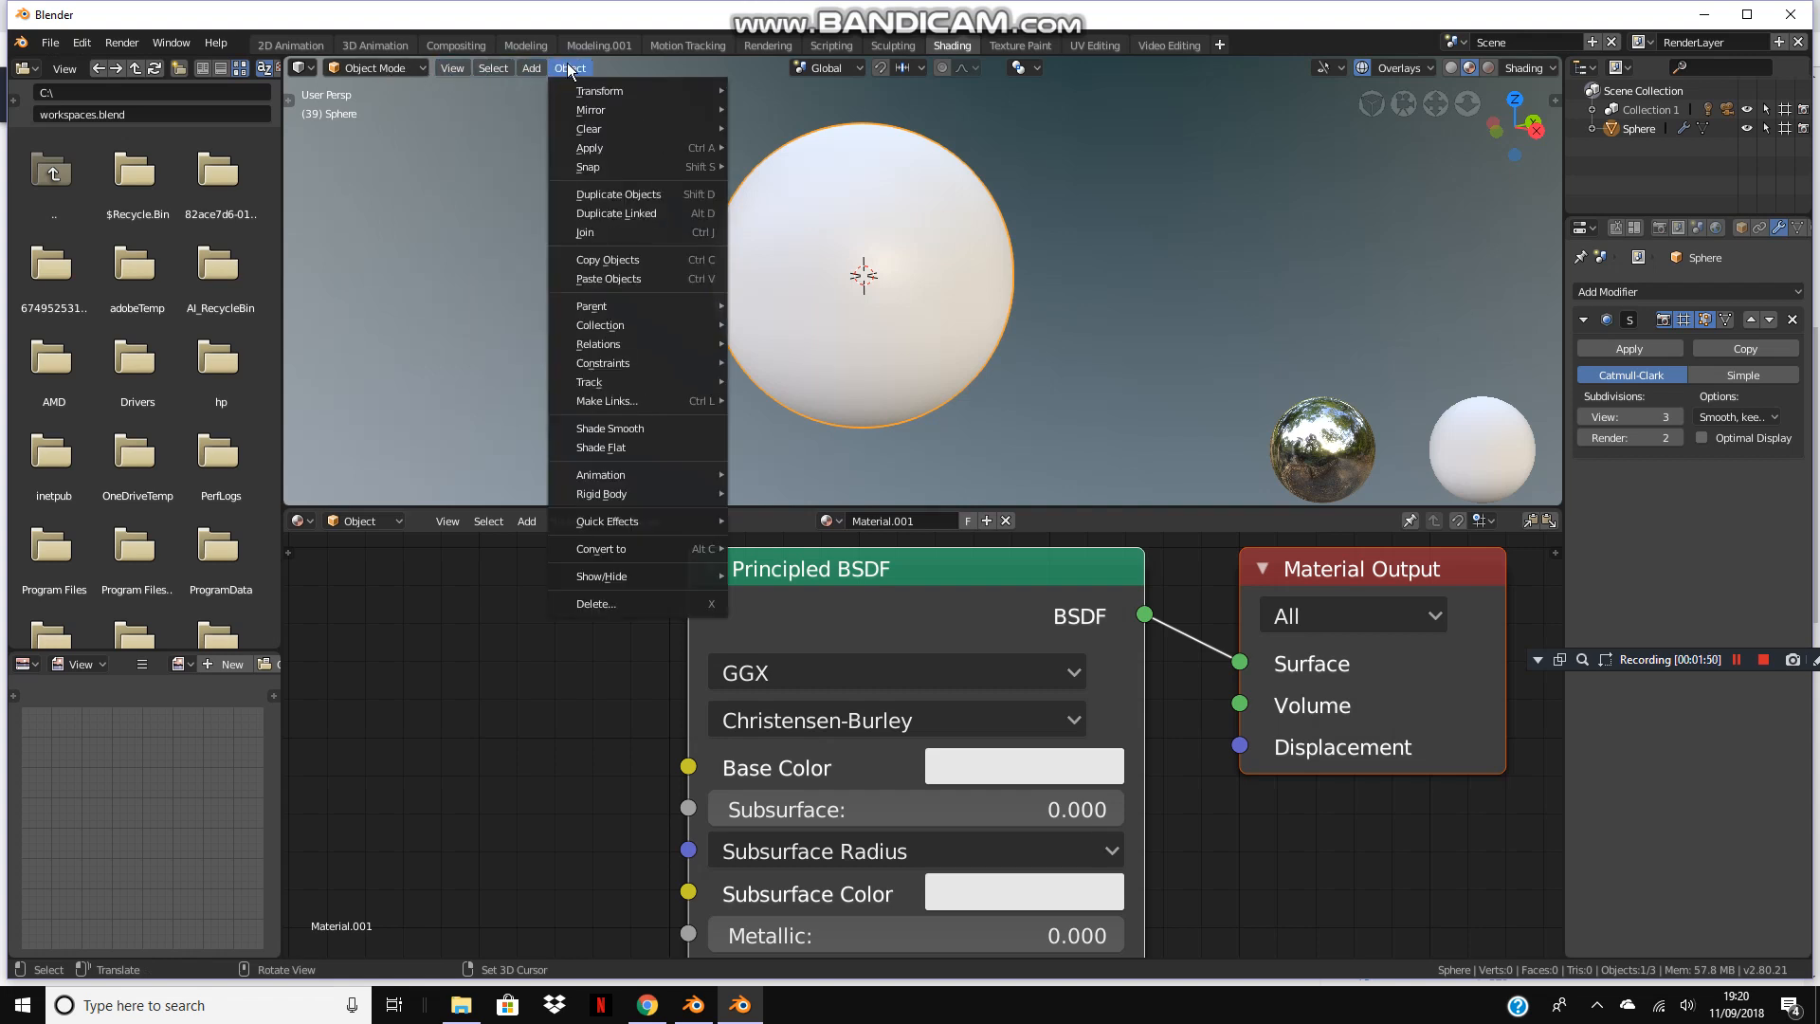
pyautogui.click(652, 428)
pyautogui.scroll(6, 862, 317)
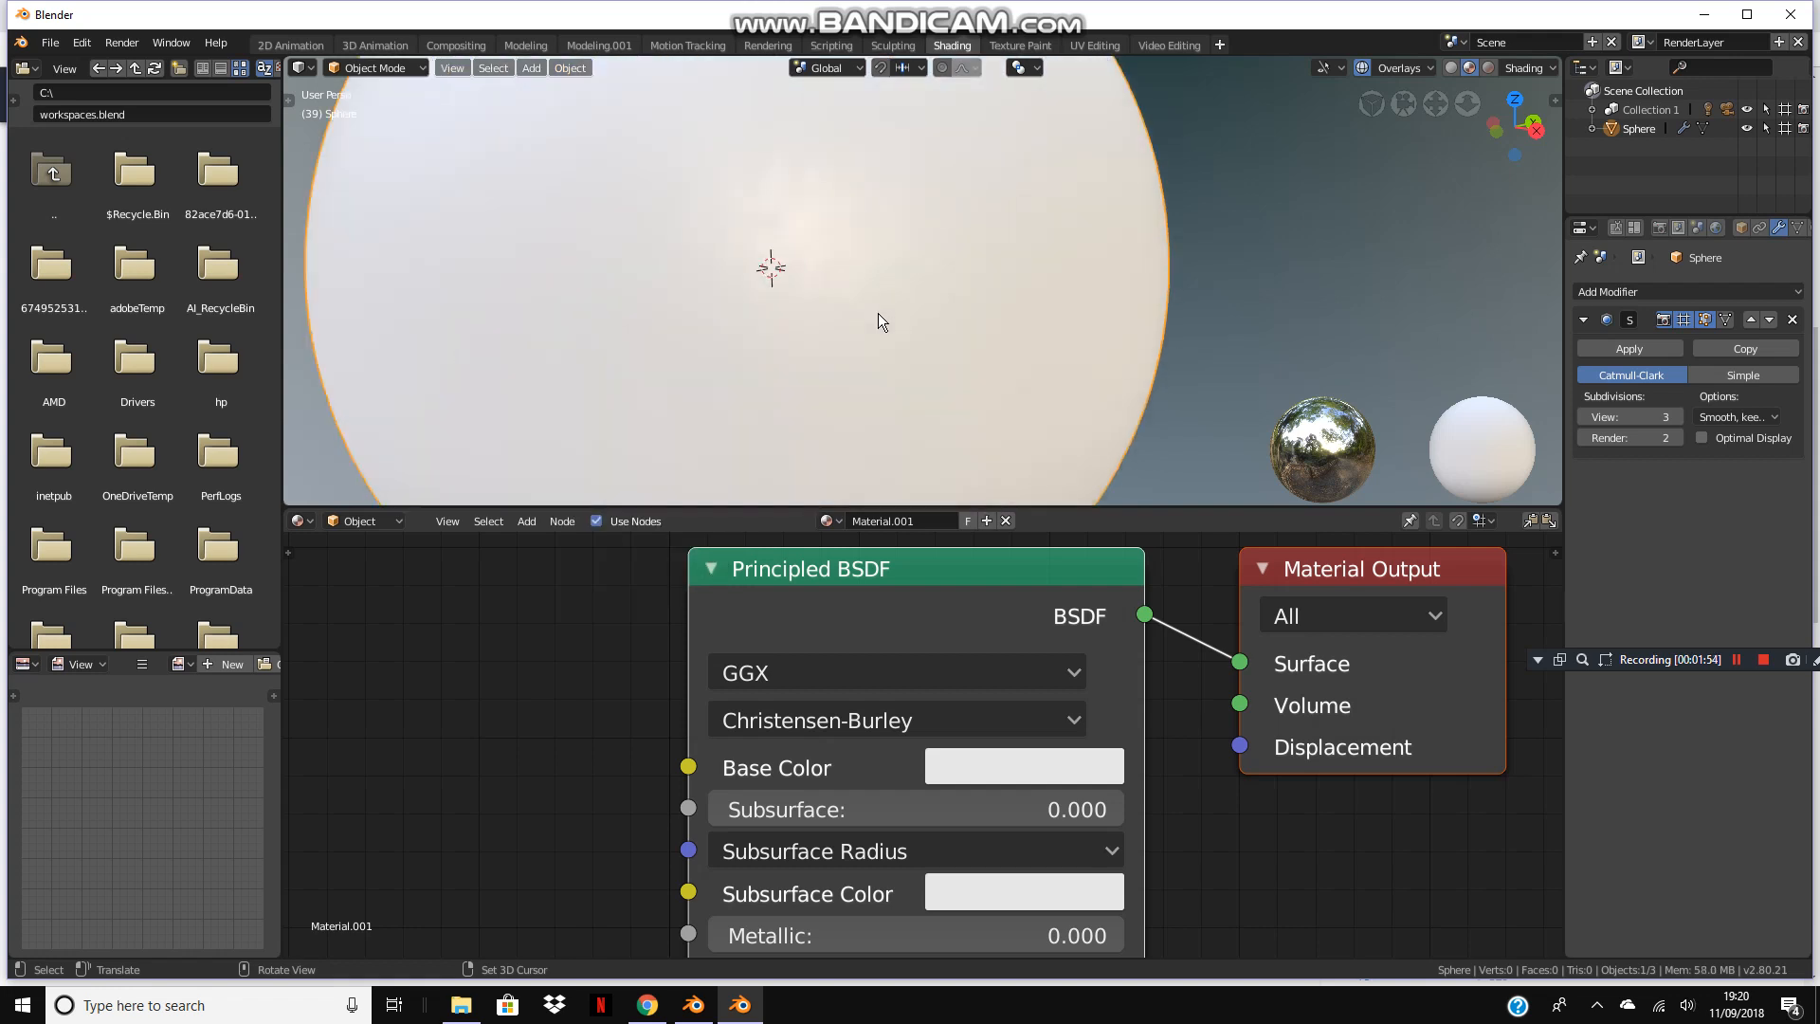
pyautogui.scroll(2, 877, 313)
pyautogui.scroll(-6, 878, 312)
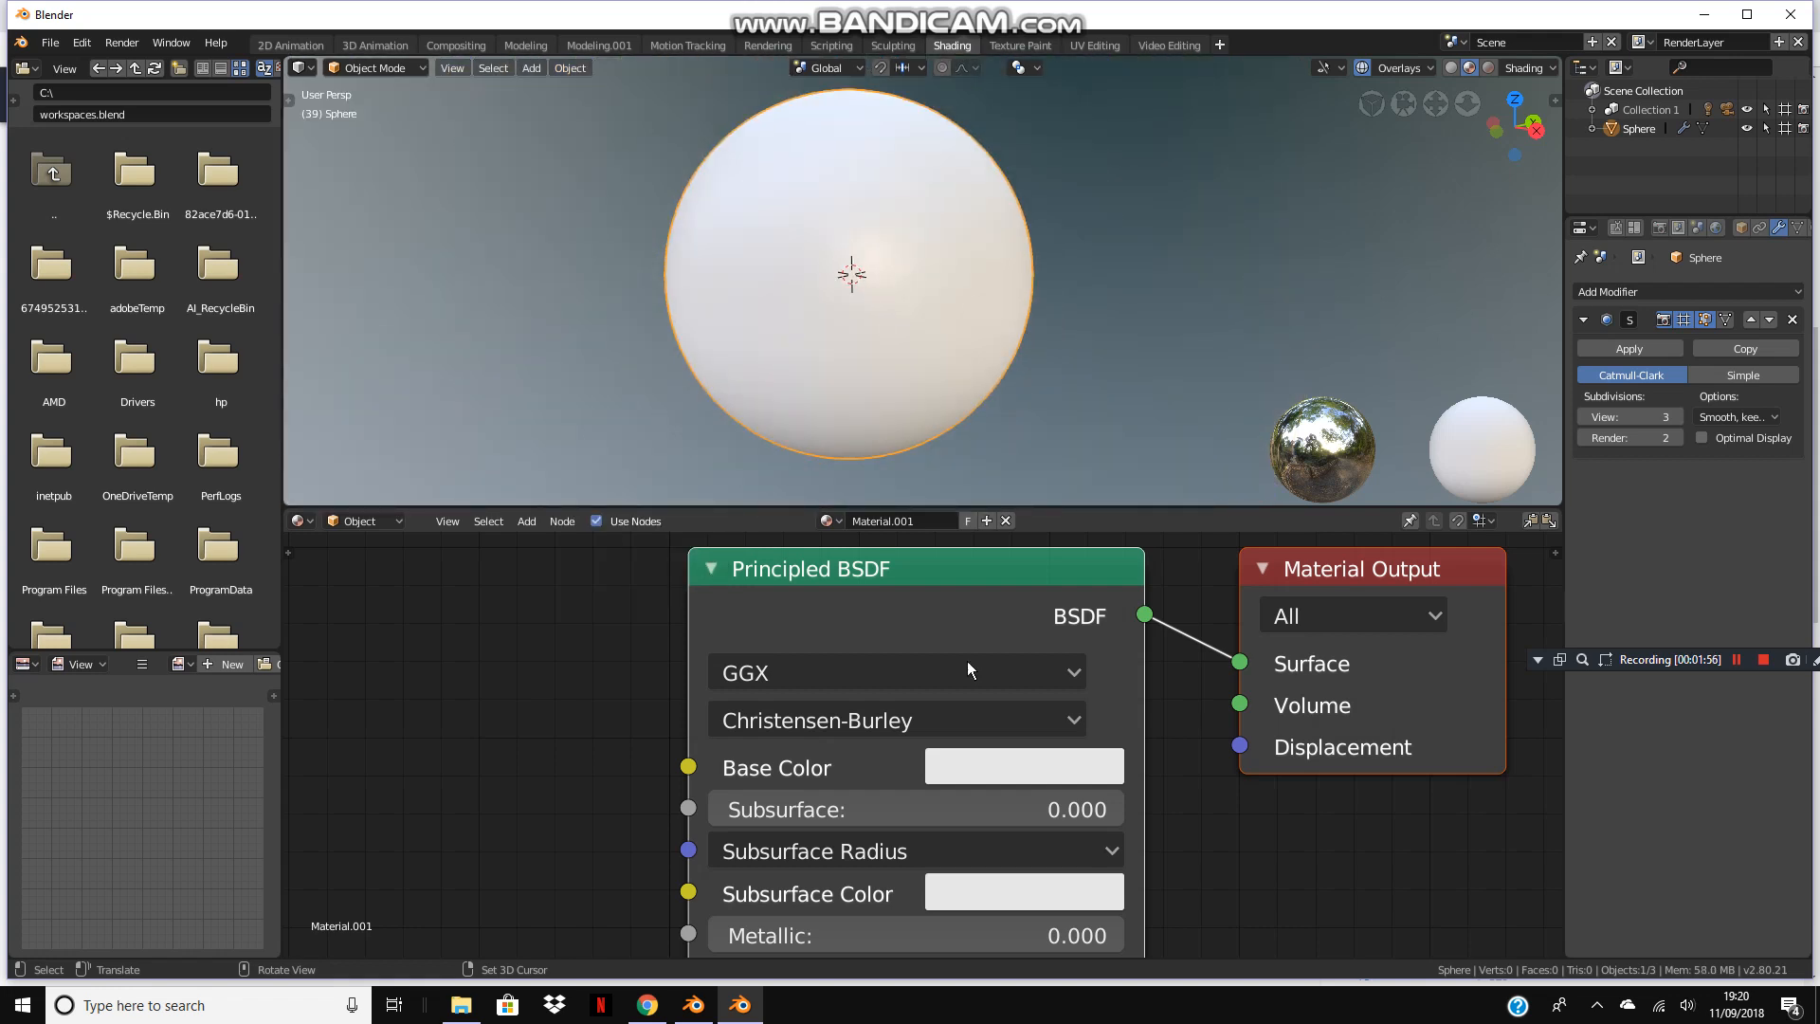
# Set the Metallic value of the sphere's Principled BSDF node to 1.000.
pyautogui.scroll(-5, 986, 740)
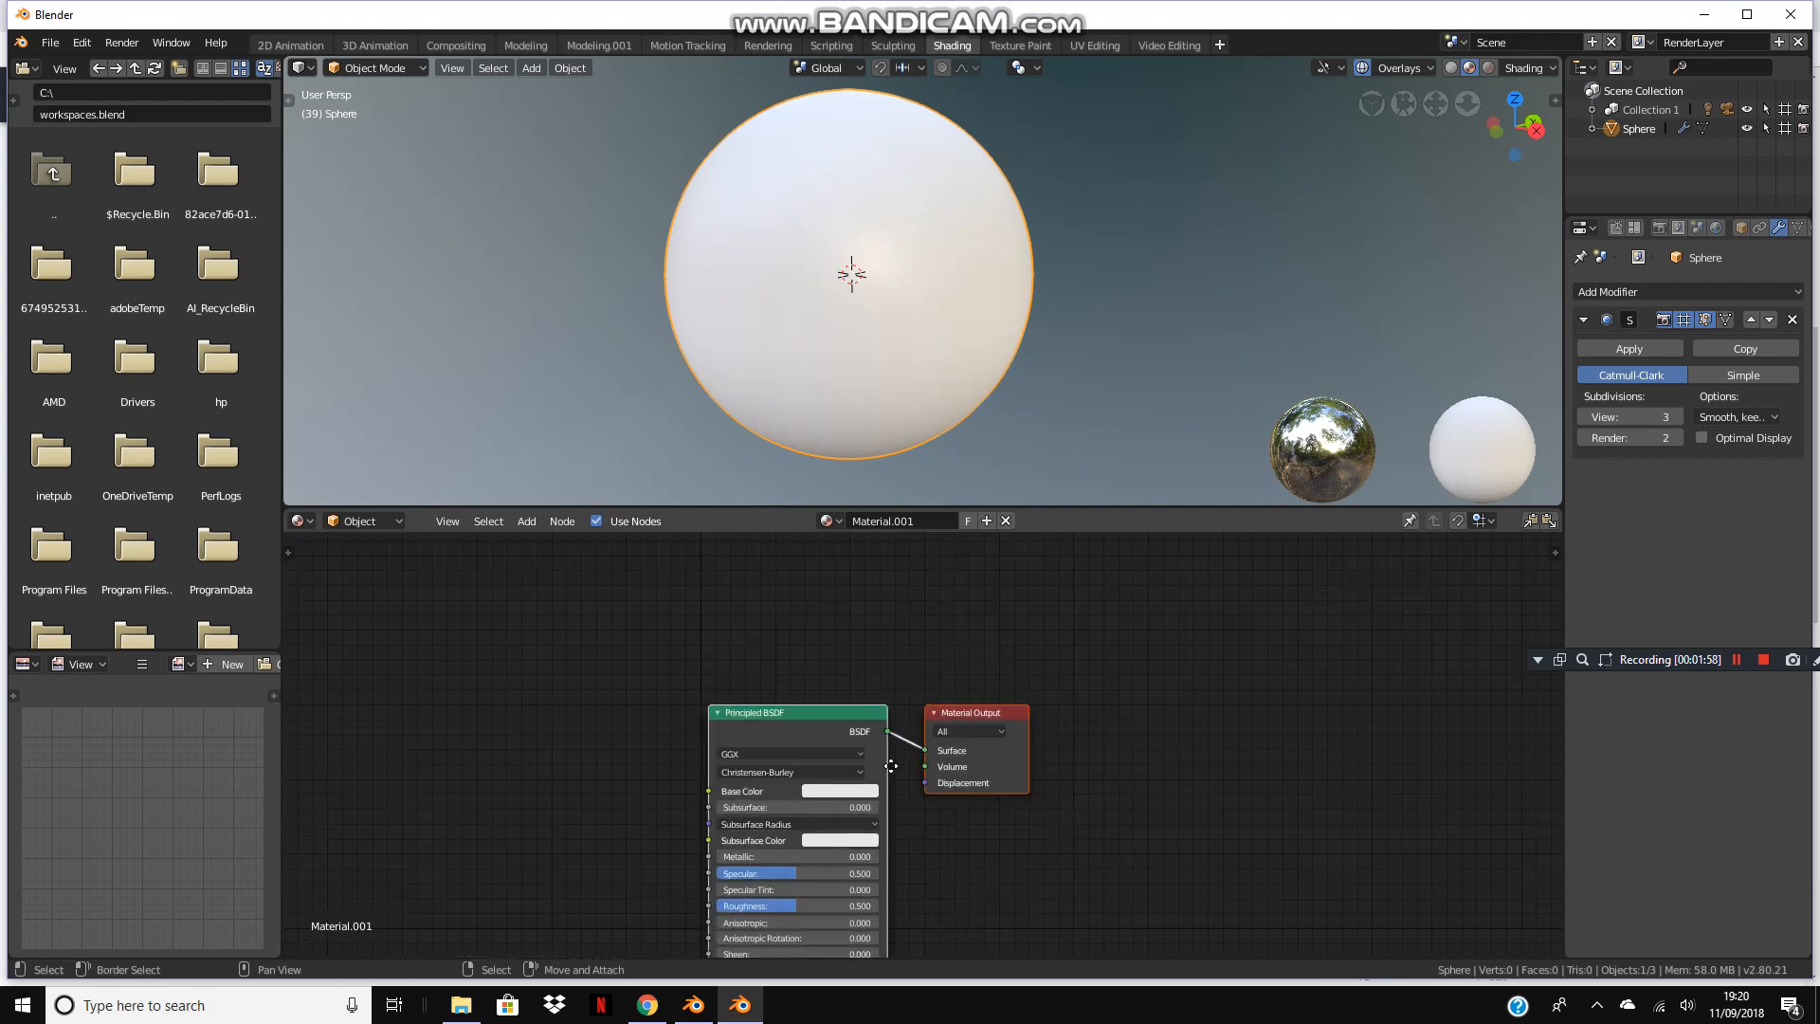
pyautogui.scroll(5, 893, 759)
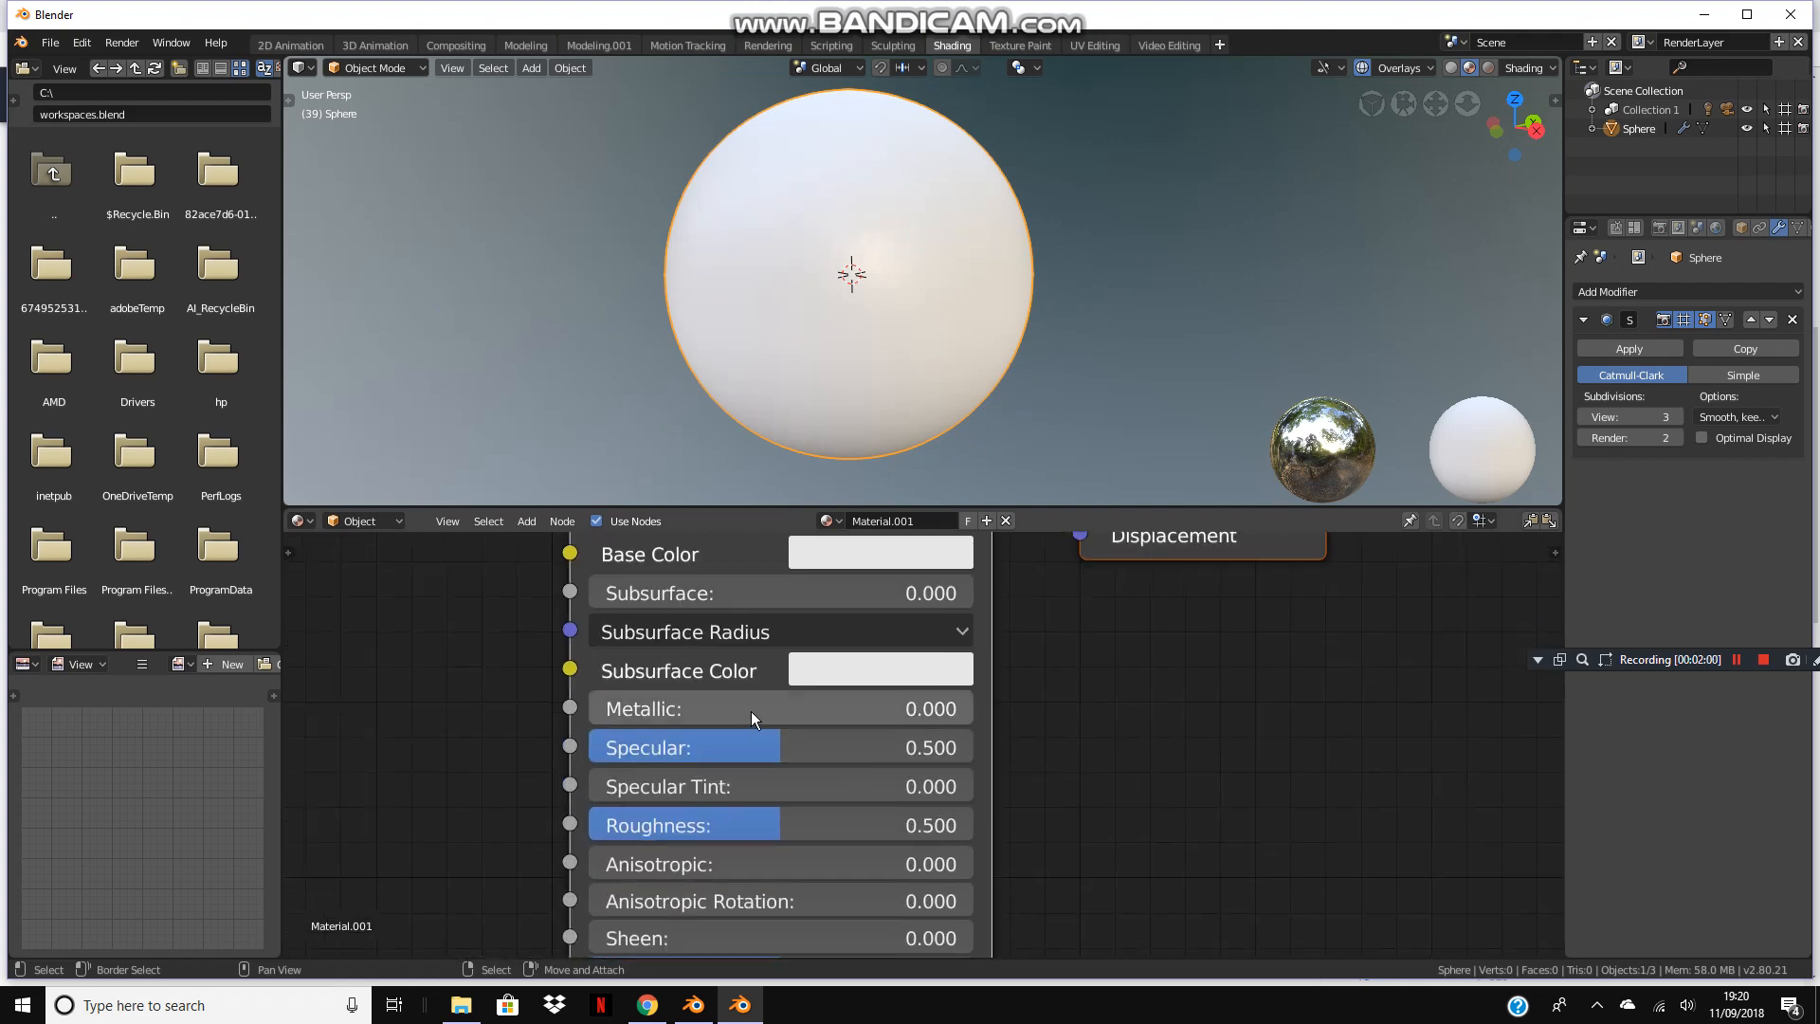
pyautogui.moveTo(751, 711); pyautogui.dragTo(1137, 711)
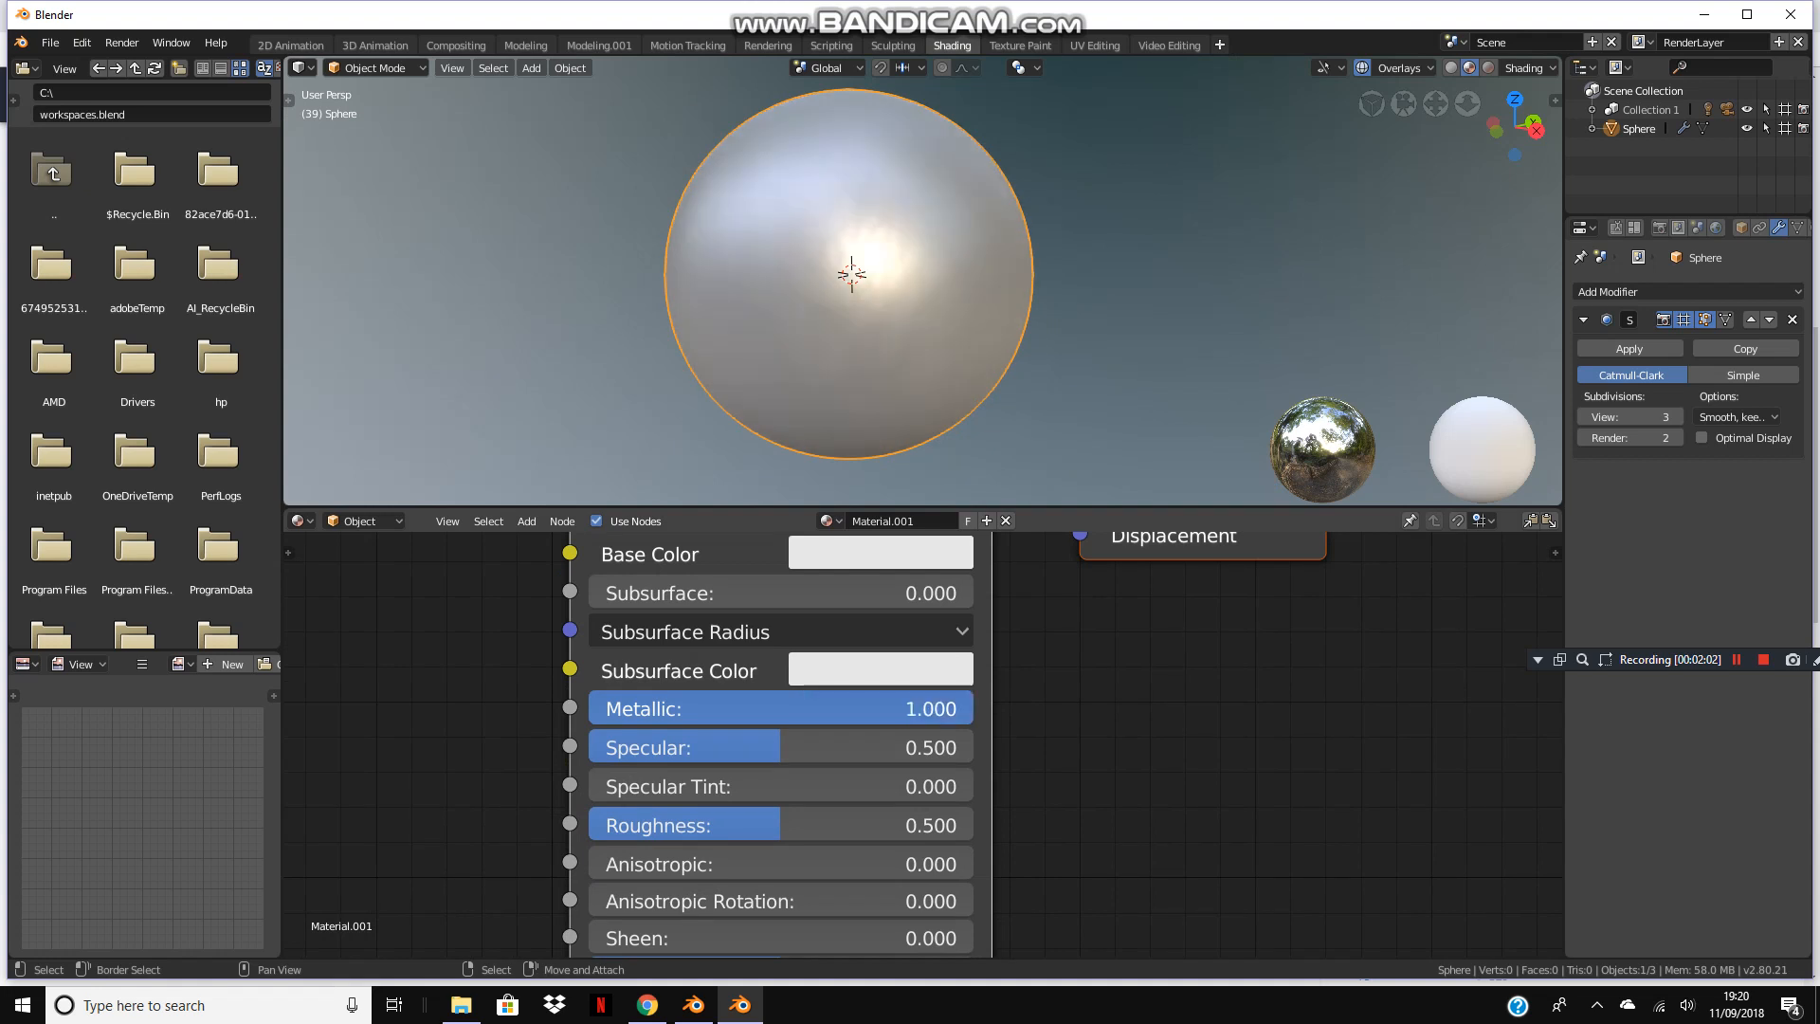
# Set both Specular and Roughness of the Principled BSDF to 0.000 for a mirror-like surface.
pyautogui.moveTo(930, 287); pyautogui.dragTo(948, 379, button='middle')
pyautogui.moveTo(752, 751); pyautogui.dragTo(597, 822)
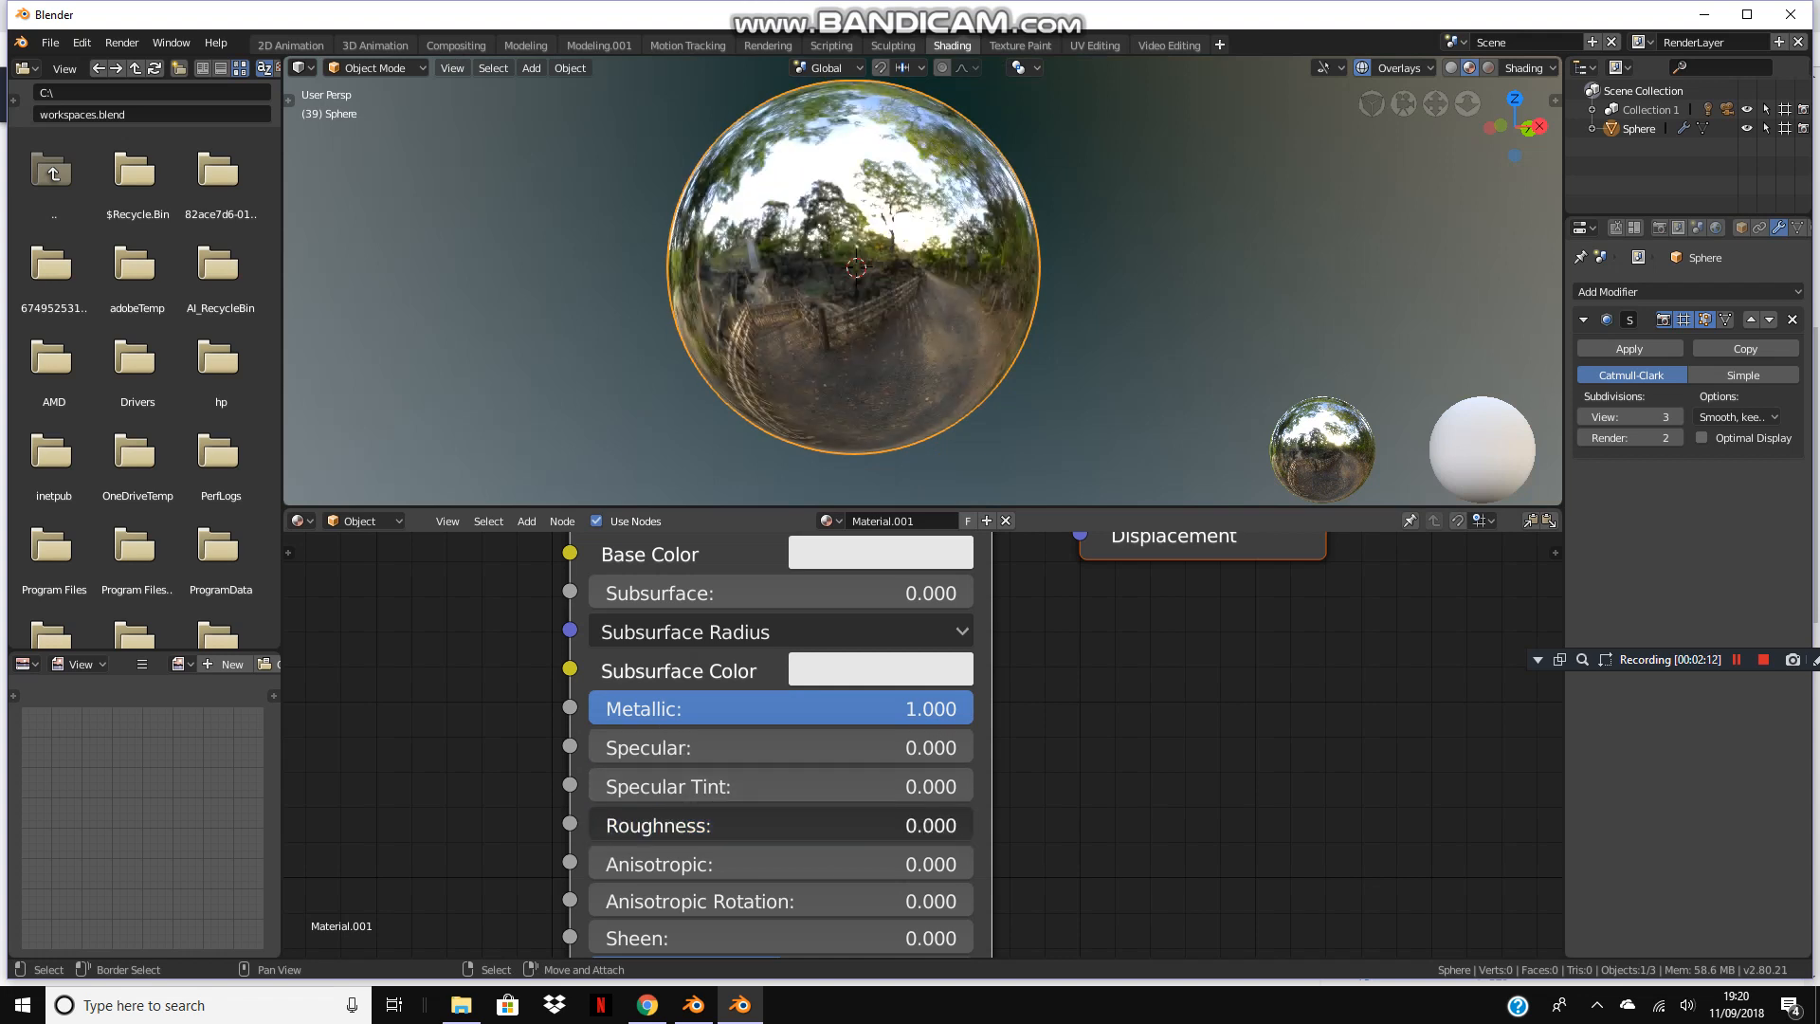
pyautogui.moveTo(597, 823)
pyautogui.mouseDown()
pyautogui.moveTo(795, 824)
pyautogui.moveTo(589, 824)
pyautogui.mouseUp()
# Examine the environment reflections on the metallic sphere from several angles and distances.
pyautogui.scroll(6, 863, 331)
pyautogui.scroll(-2, 895, 319)
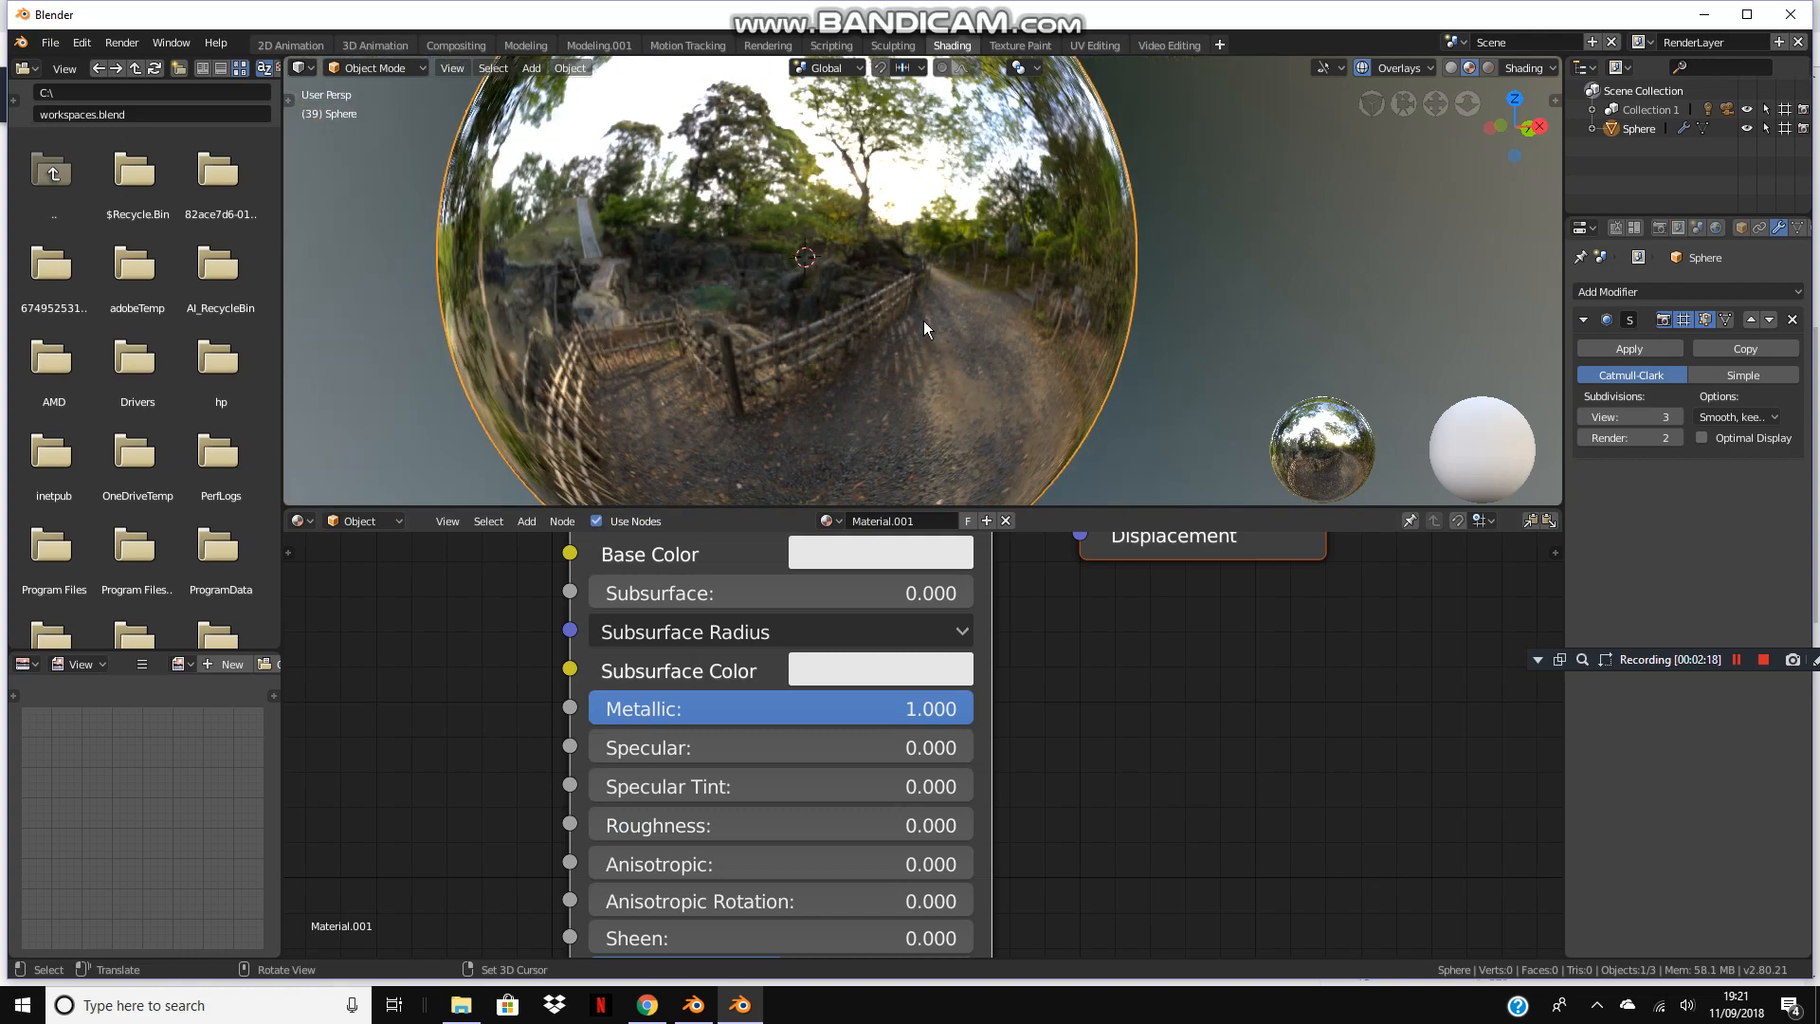
pyautogui.moveTo(924, 323); pyautogui.dragTo(1039, 371, button='middle')
pyautogui.scroll(-4, 1061, 322)
pyautogui.scroll(8, 985, 294)
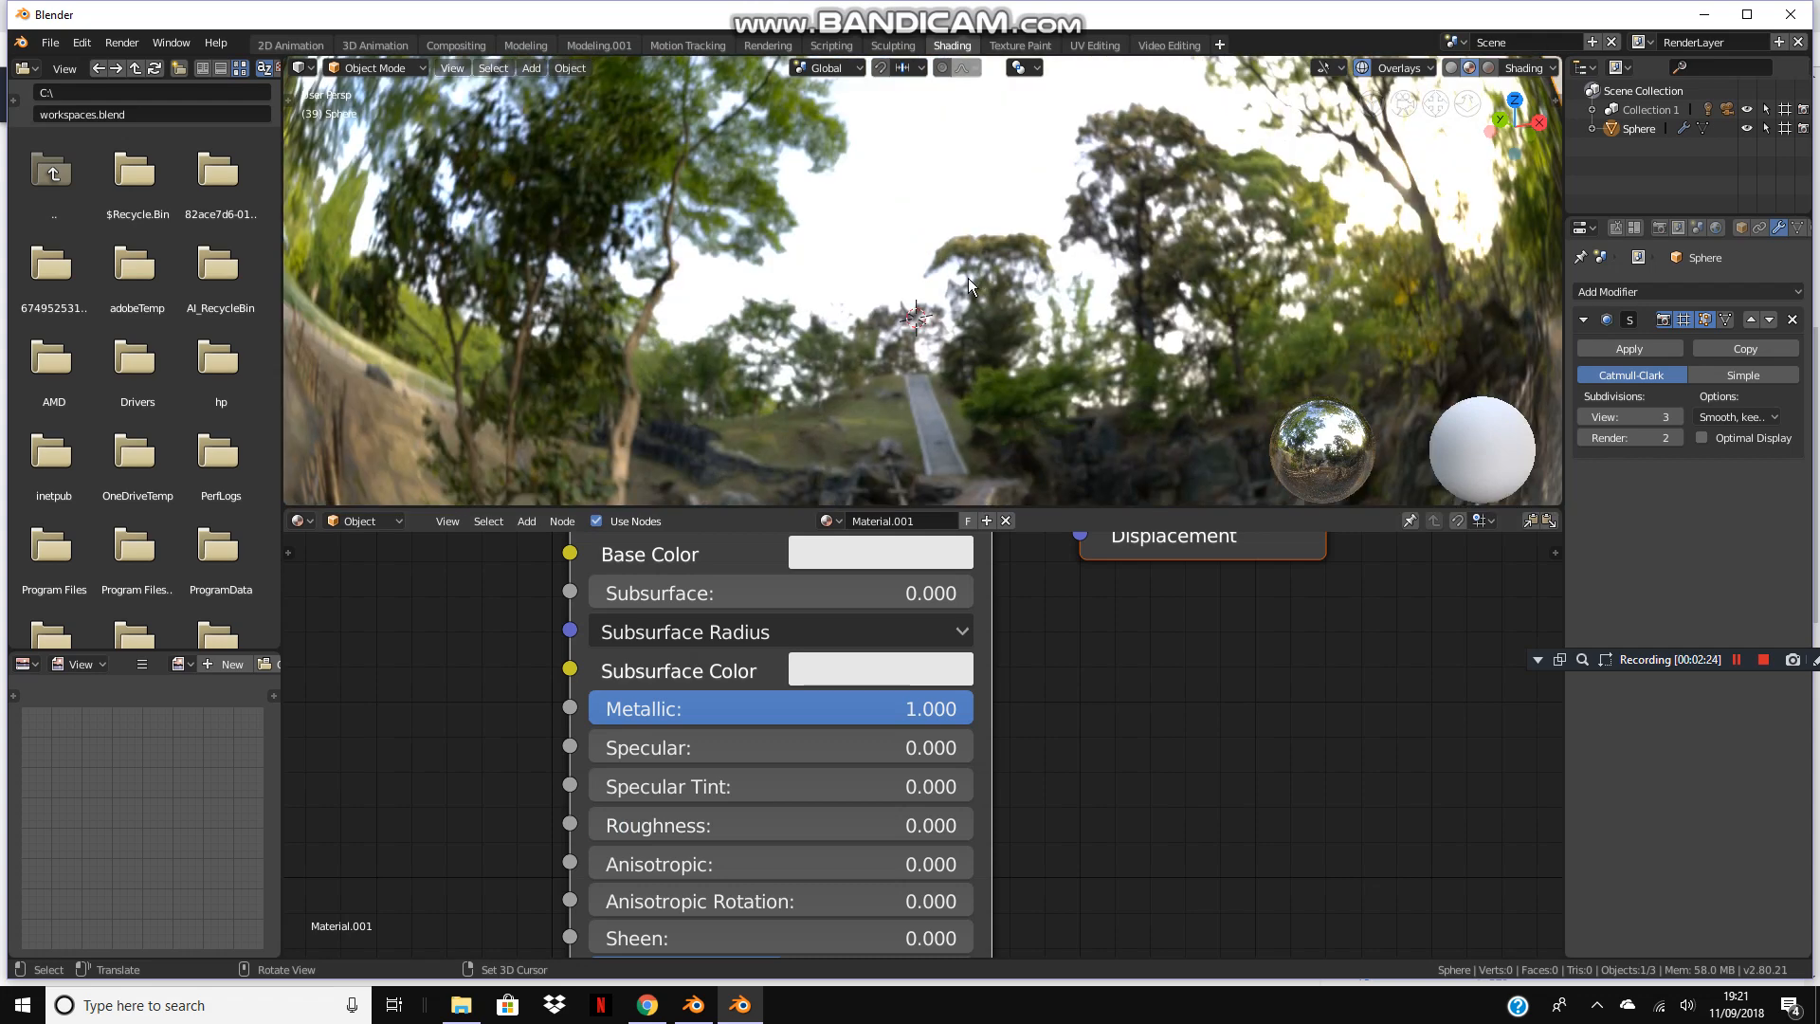
pyautogui.scroll(-8, 973, 290)
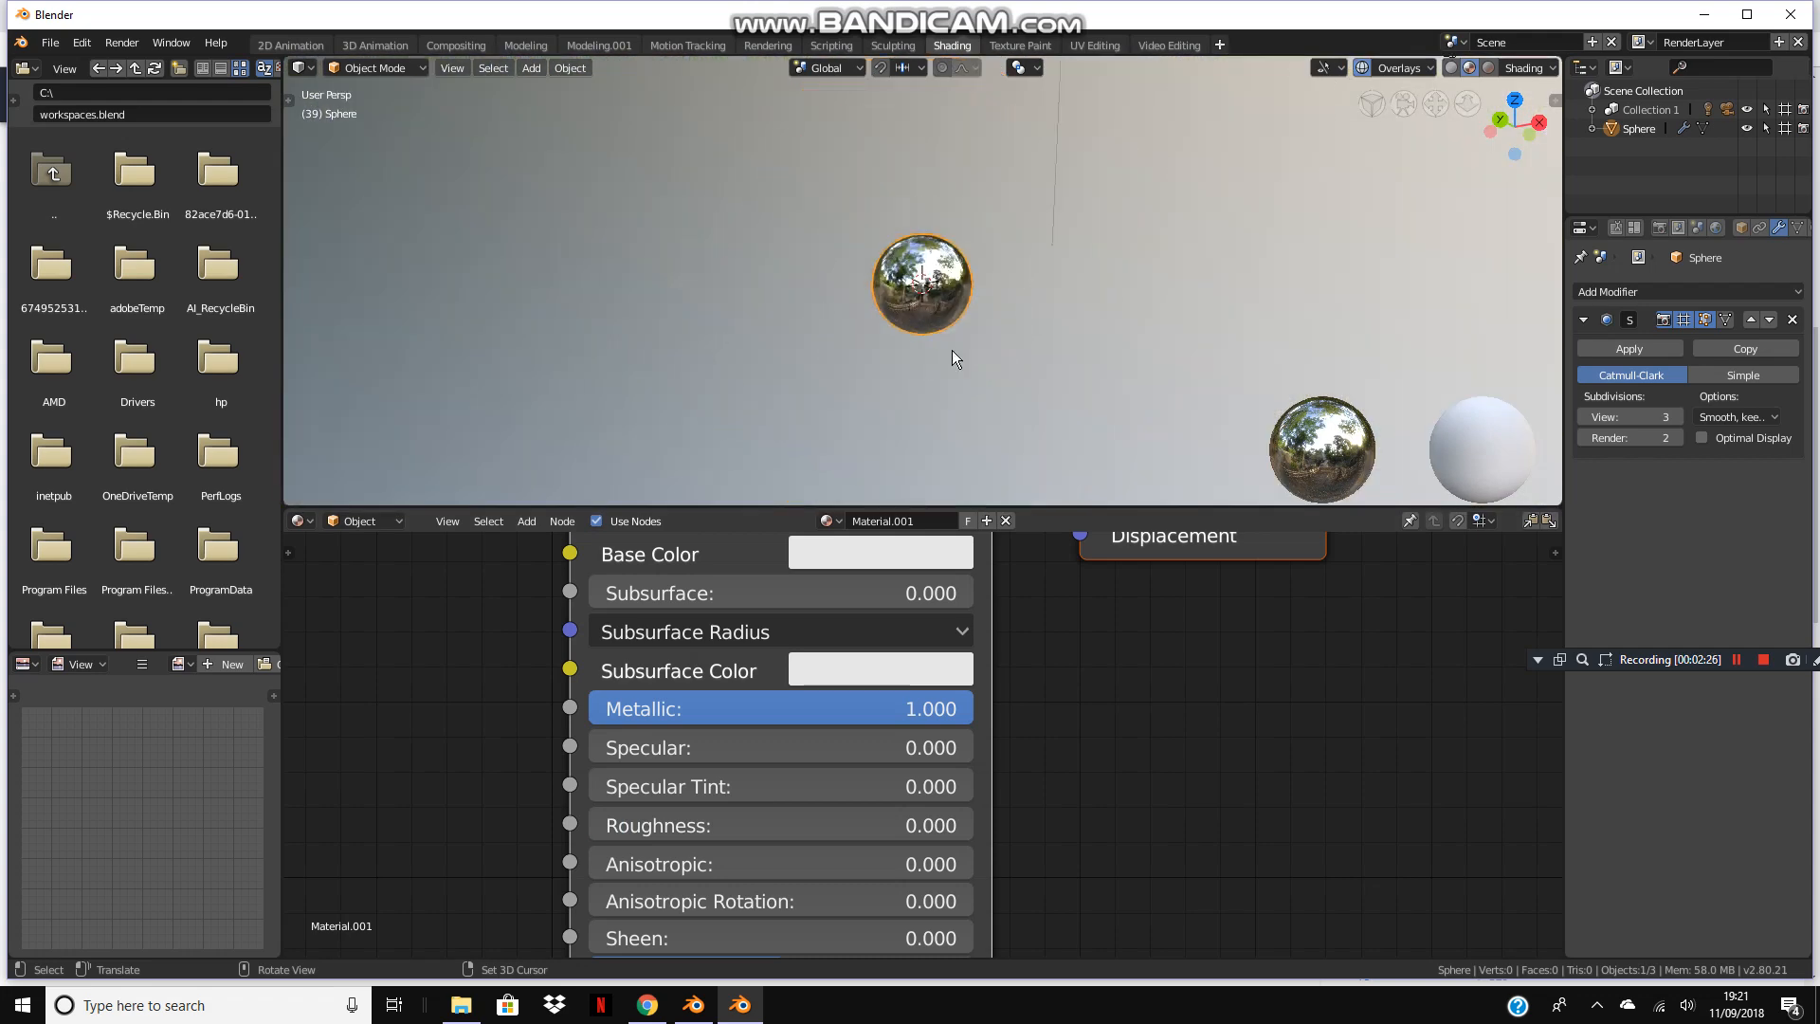
pyautogui.moveTo(952, 350)
pyautogui.mouseDown(button='middle')
pyautogui.moveTo(1031, 310)
pyautogui.moveTo(1042, 324)
pyautogui.moveTo(844, 368)
pyautogui.moveTo(942, 337)
pyautogui.mouseUp(button='middle')
pyautogui.scroll(10, 1043, 326)
pyautogui.scroll(-4, 996, 389)
pyautogui.scroll(-2, 1032, 374)
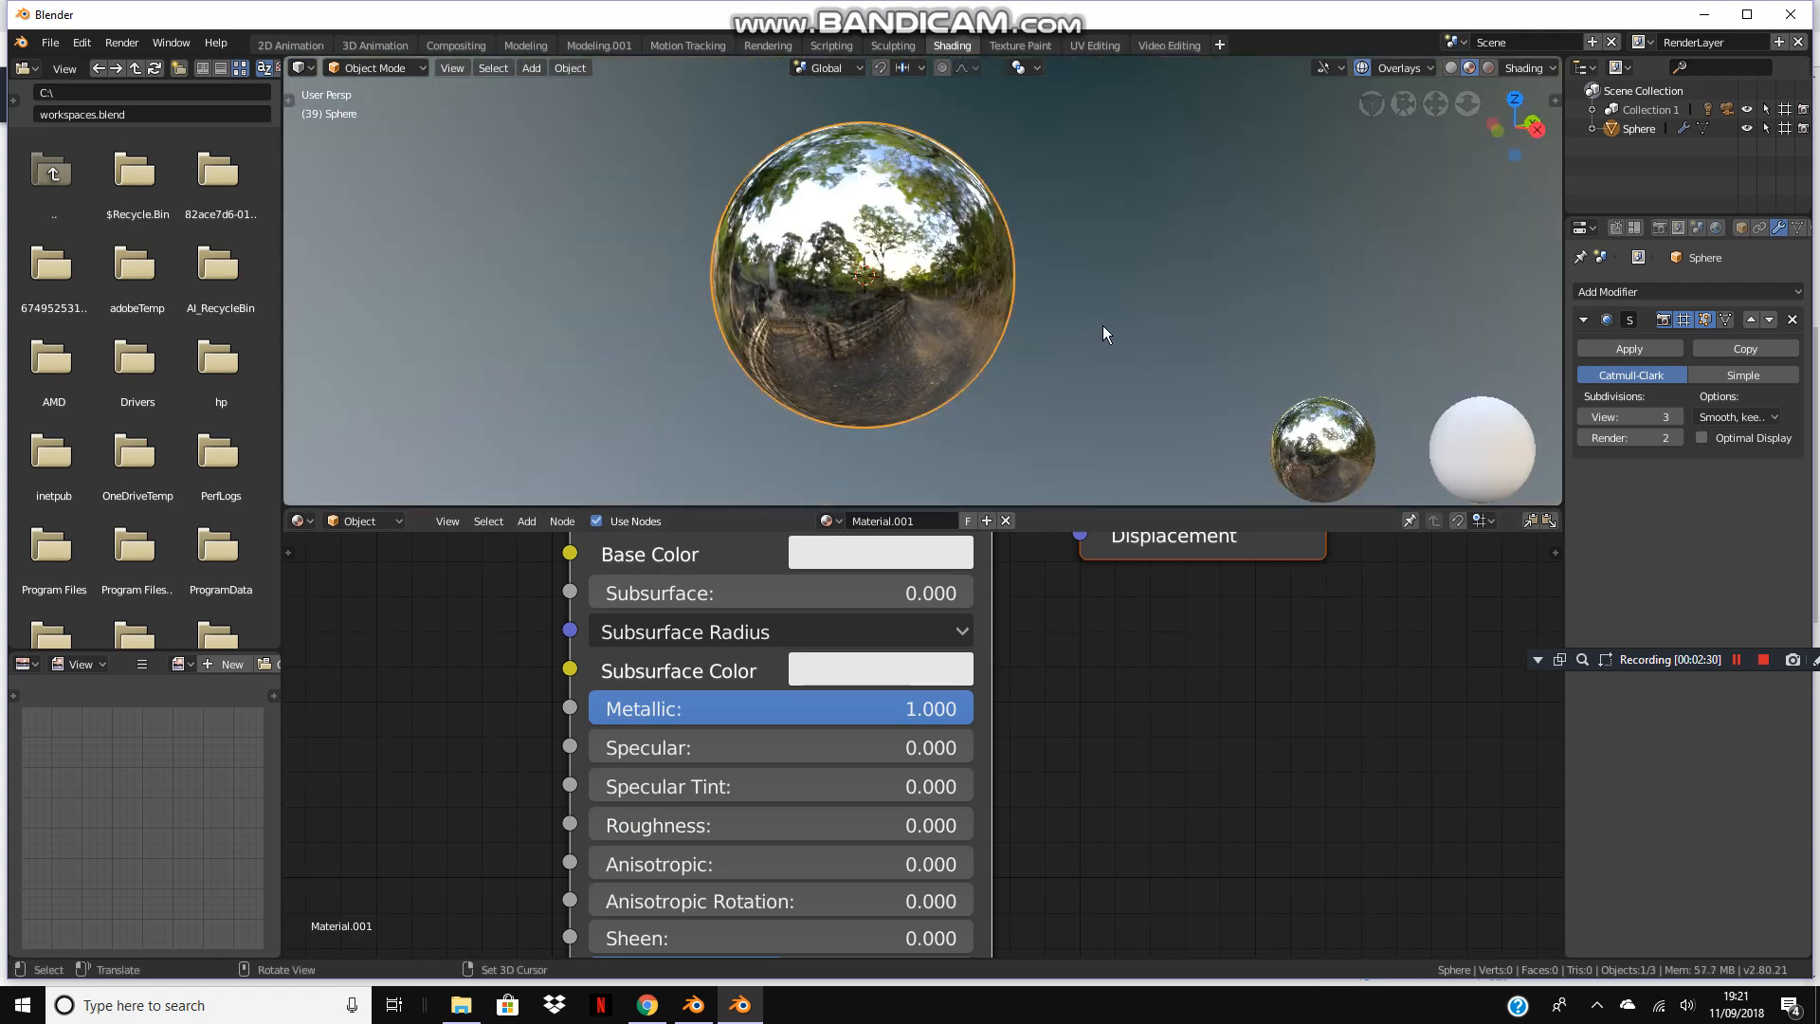
pyautogui.moveTo(808, 286); pyautogui.dragTo(995, 398, button='middle')
pyautogui.moveTo(905, 821); pyautogui.dragTo(864, 638, button='middle')
pyautogui.moveTo(758, 779); pyautogui.dragTo(766, 627, button='middle')
pyautogui.moveTo(695, 794); pyautogui.dragTo(900, 794)
pyautogui.moveTo(951, 562); pyautogui.dragTo(1077, 905, button='middle')
pyautogui.moveTo(1076, 562); pyautogui.dragTo(1073, 905, button='middle')
pyautogui.click(1733, 661)
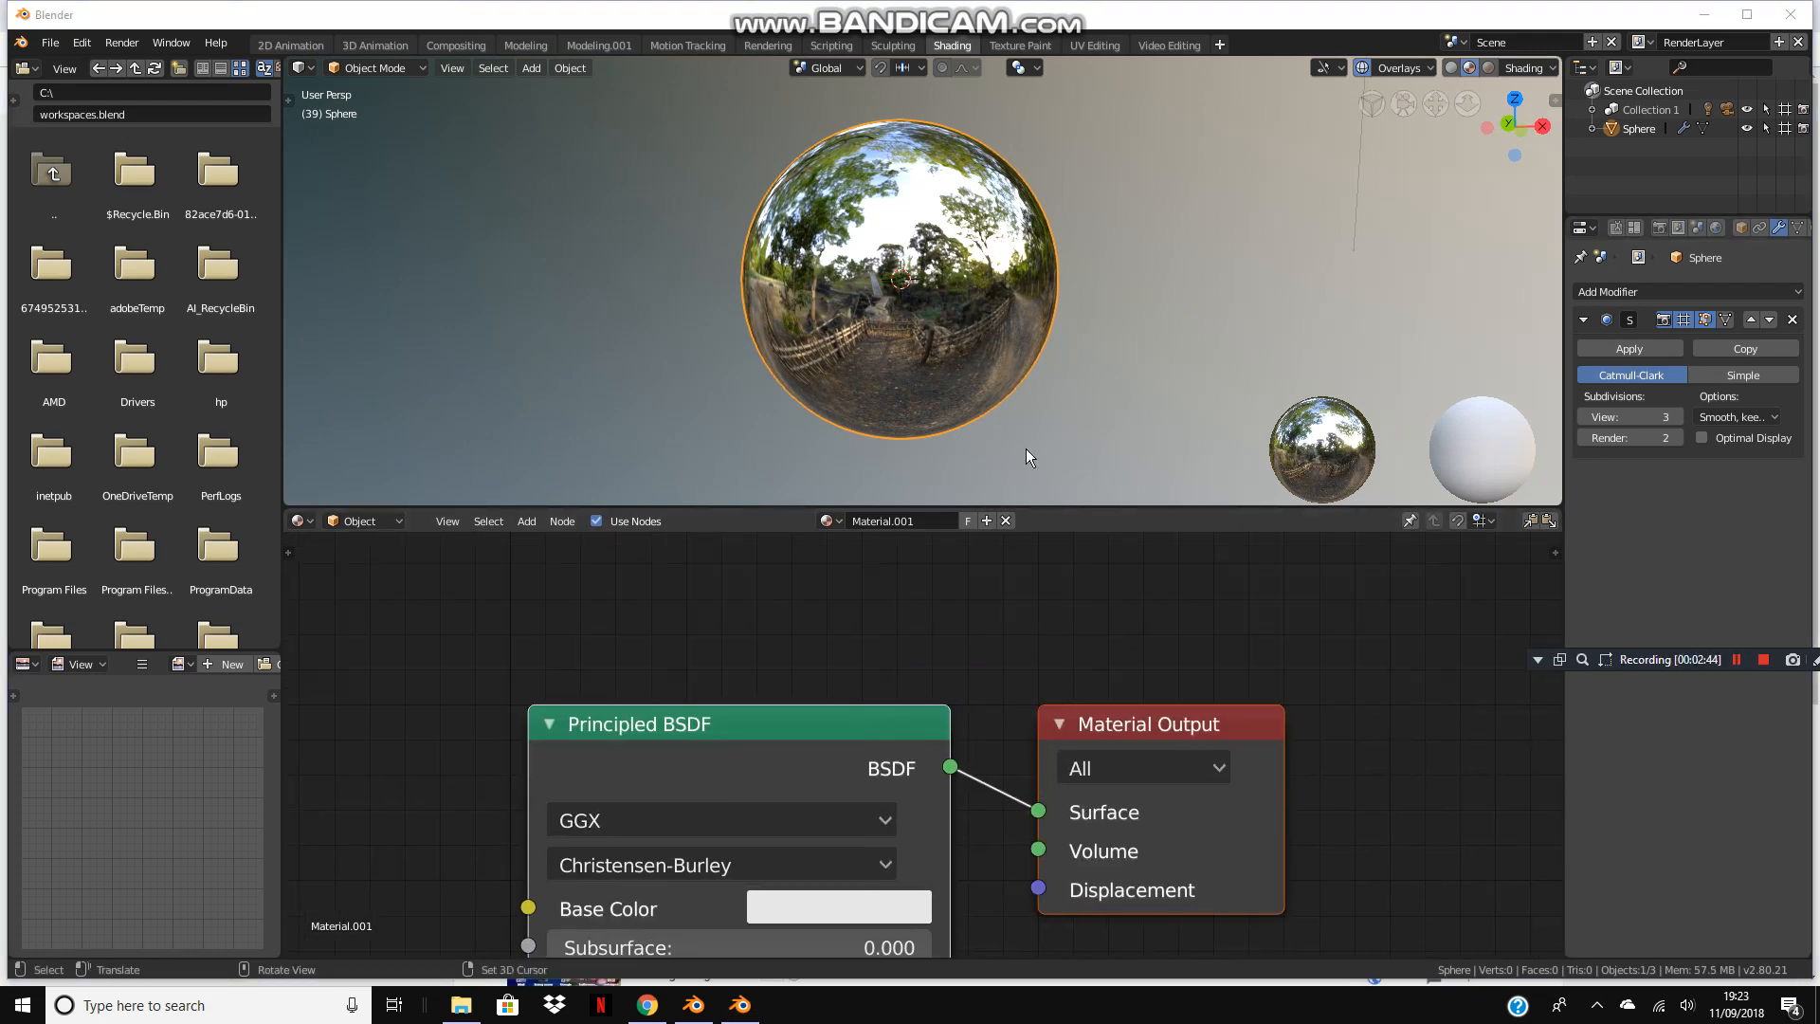
# Inspect the sphere's mirrored surroundings again, both close up and from different sides.
pyautogui.scroll(-2, 1004, 408)
pyautogui.scroll(1, 1021, 390)
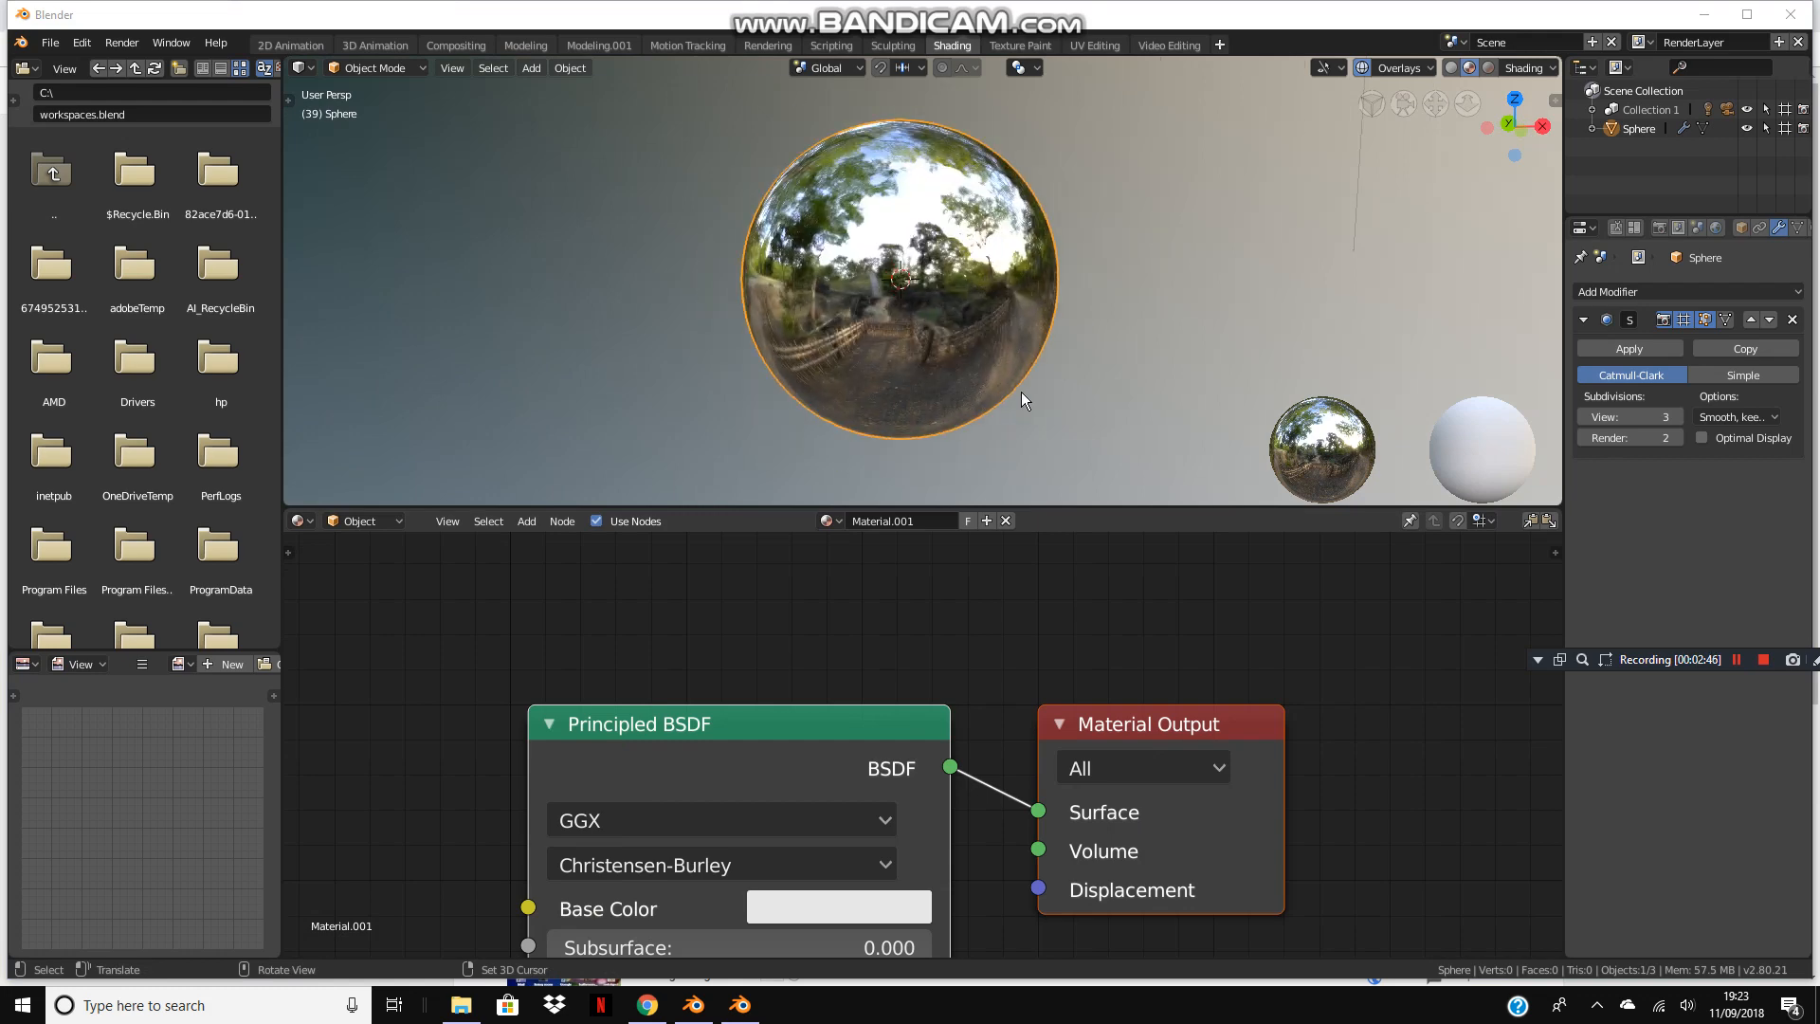
pyautogui.scroll(3, 938, 383)
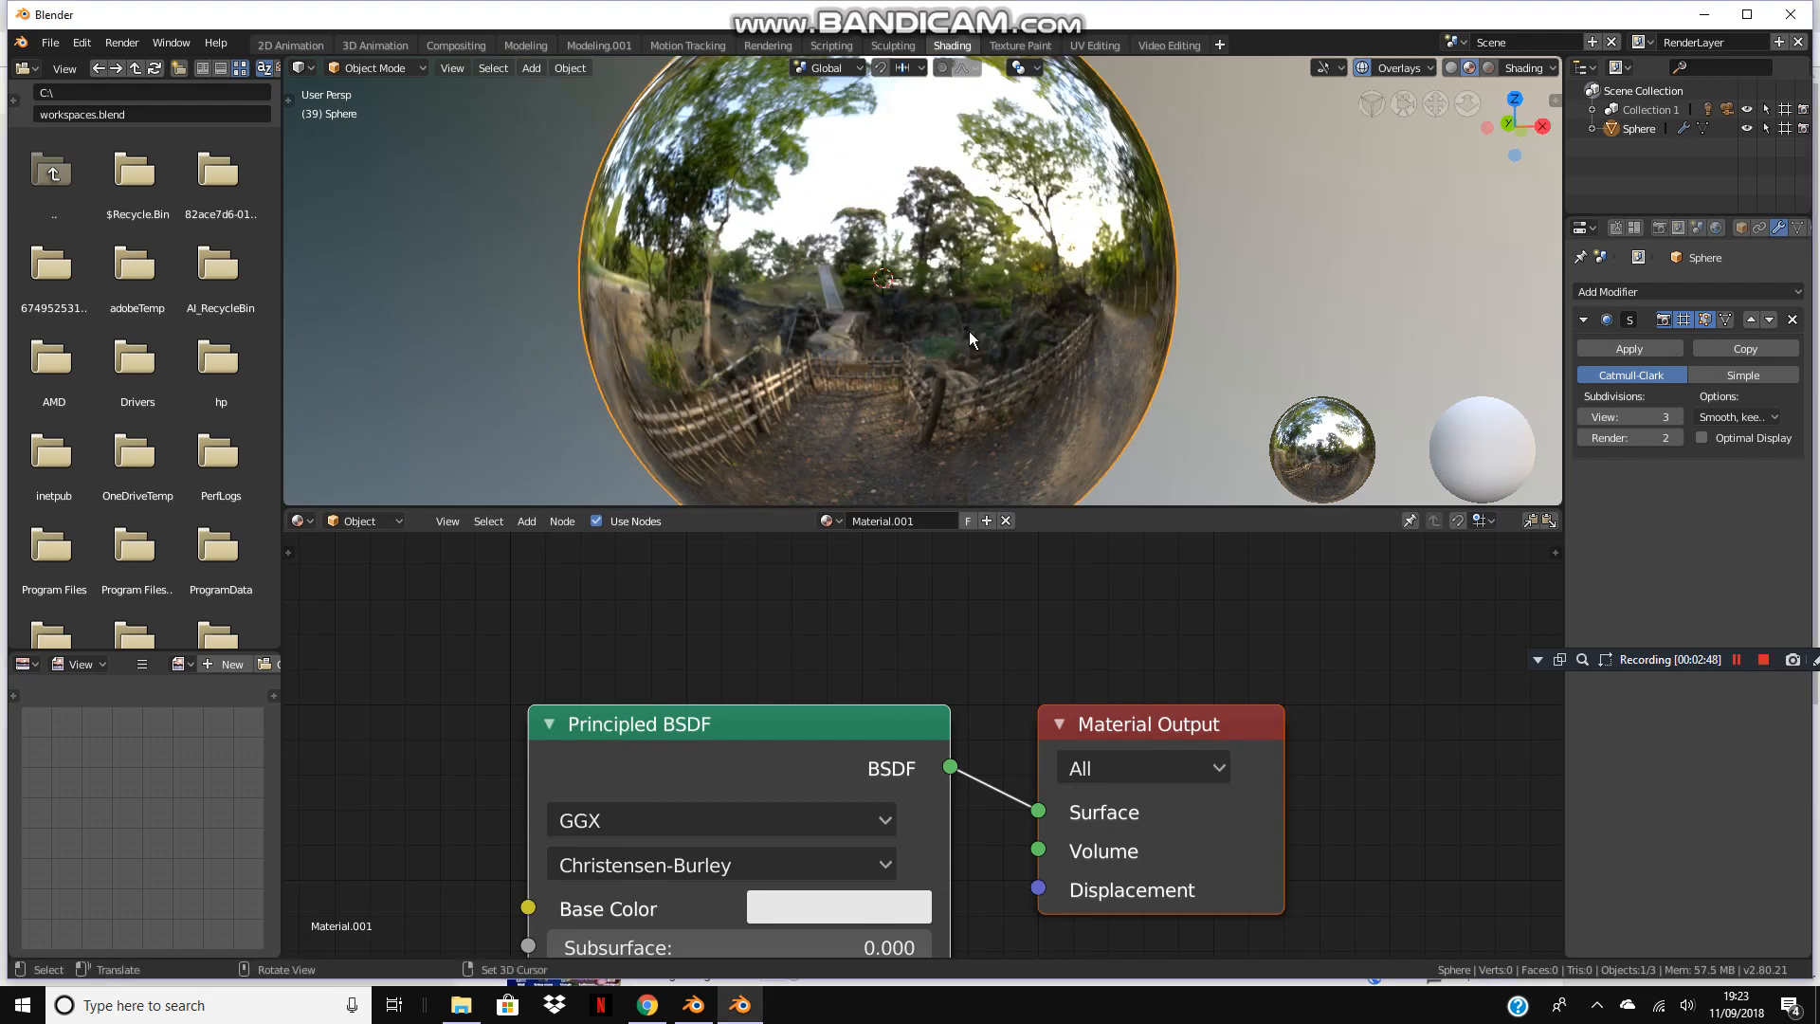
pyautogui.moveTo(969, 331); pyautogui.dragTo(881, 385, button='middle')
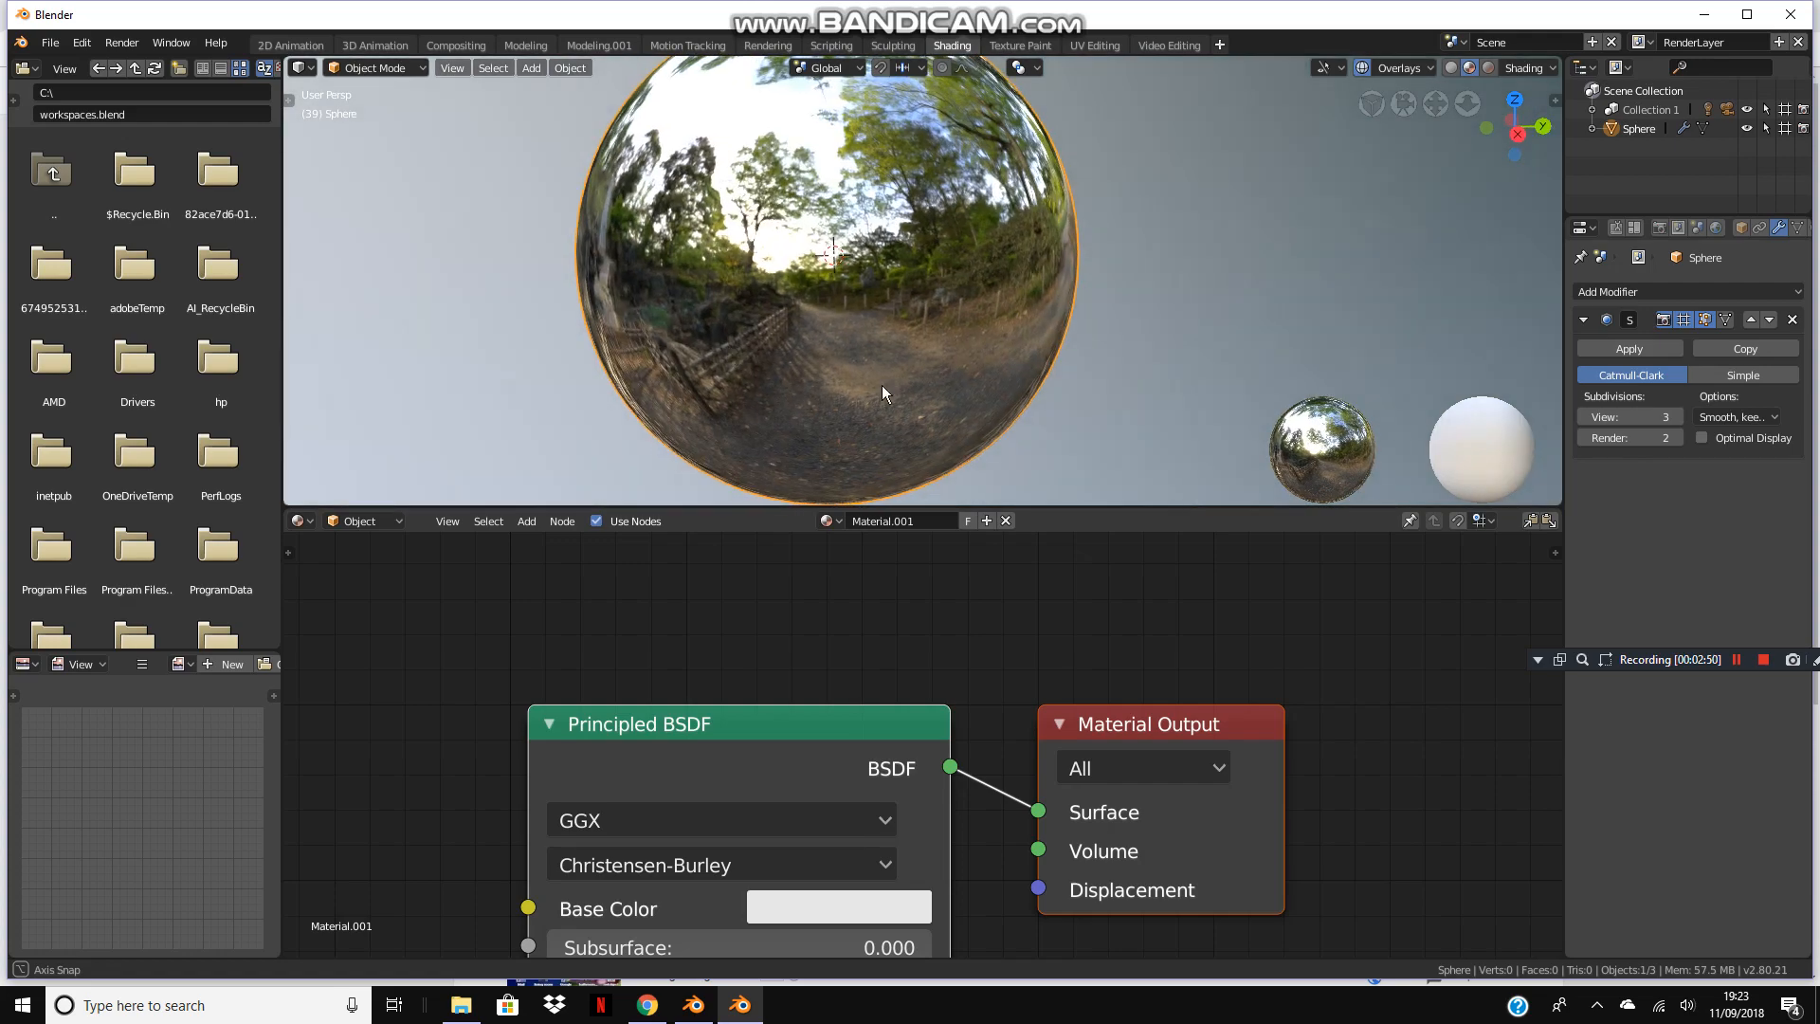
pyautogui.scroll(6, 957, 362)
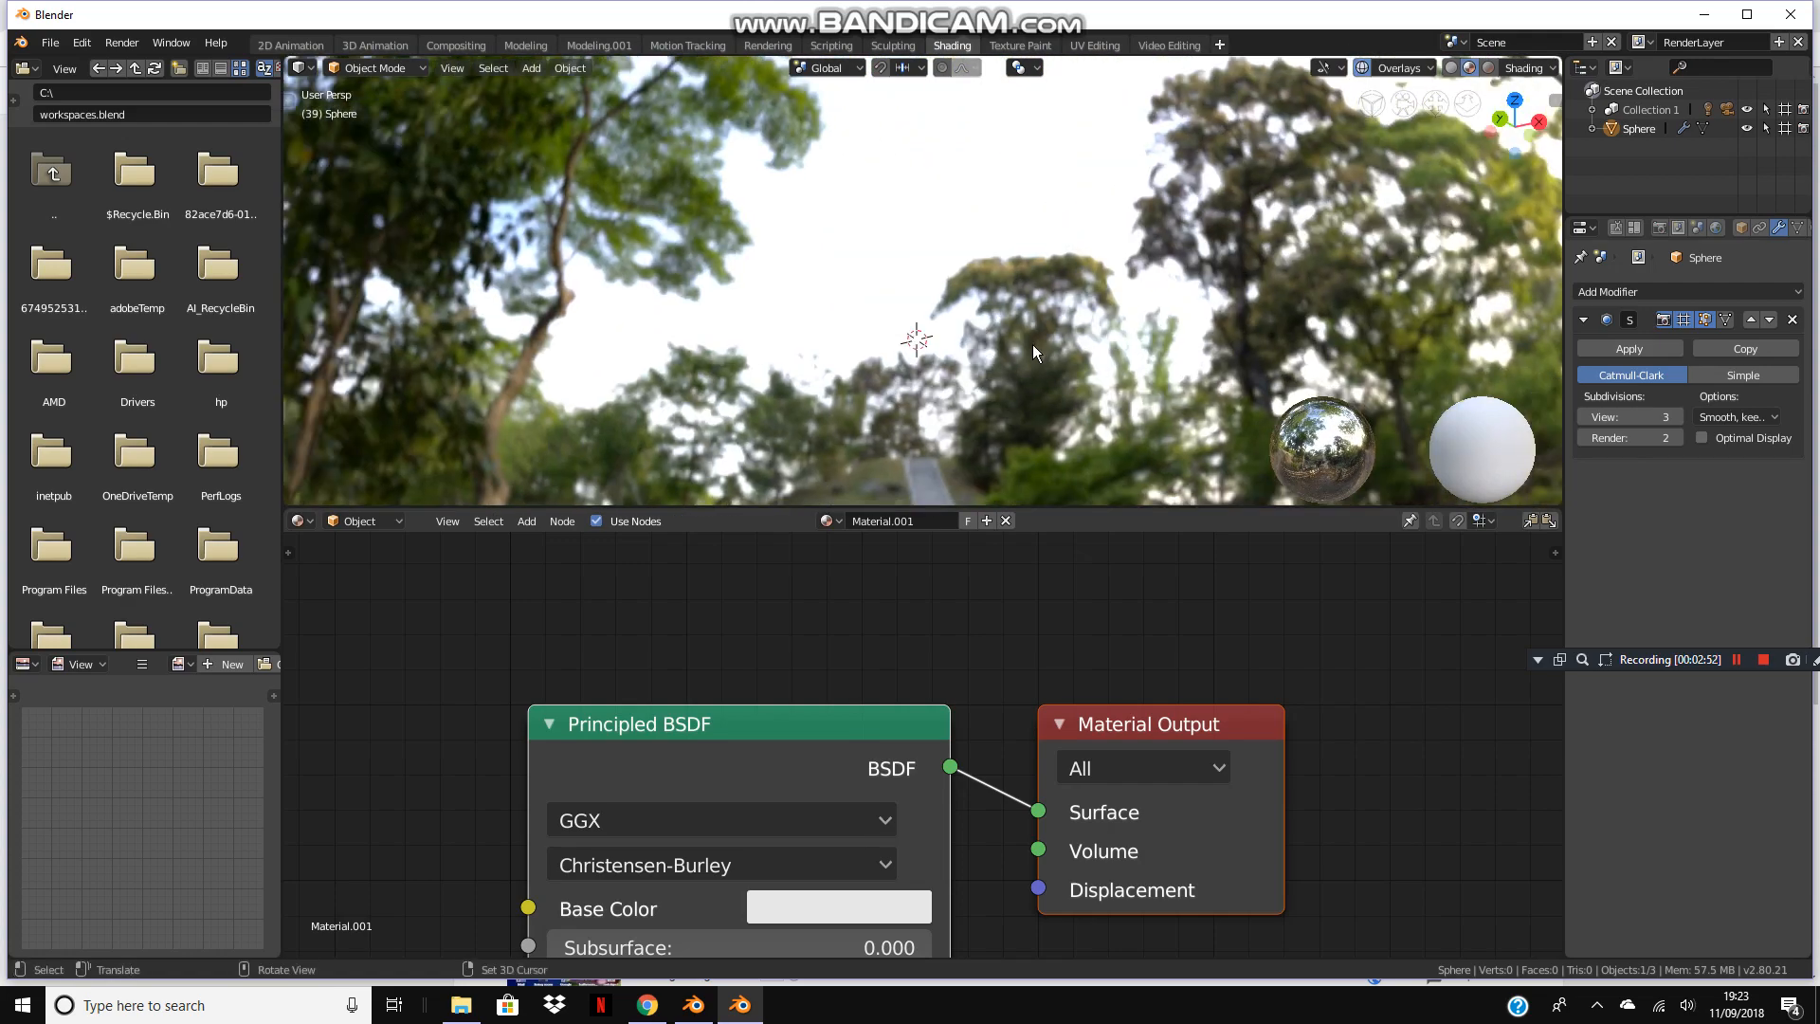
pyautogui.scroll(-5, 1033, 344)
pyautogui.moveTo(1032, 344); pyautogui.dragTo(958, 305, button='middle')
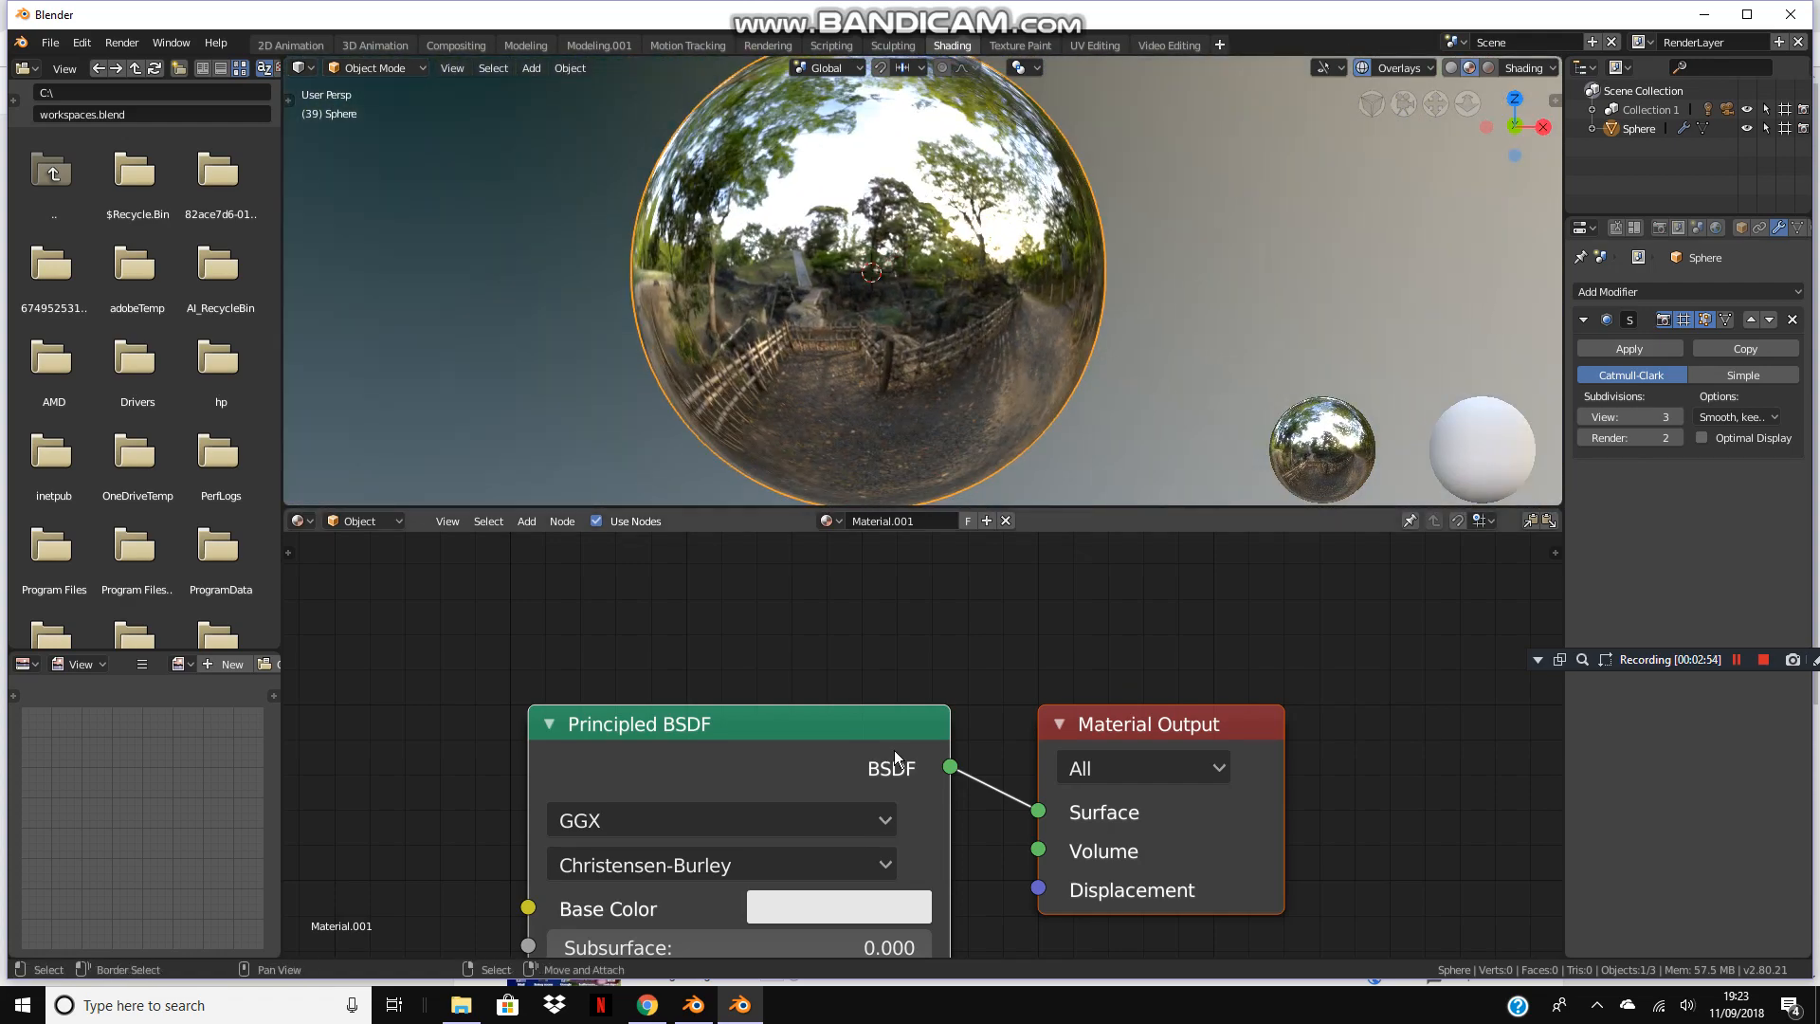
# Add an Image Texture node and connect its Color output to the Base Color of the Principled BSDF.
pyautogui.scroll(-5, 819, 740)
pyautogui.moveTo(759, 732); pyautogui.dragTo(839, 636, button='middle')
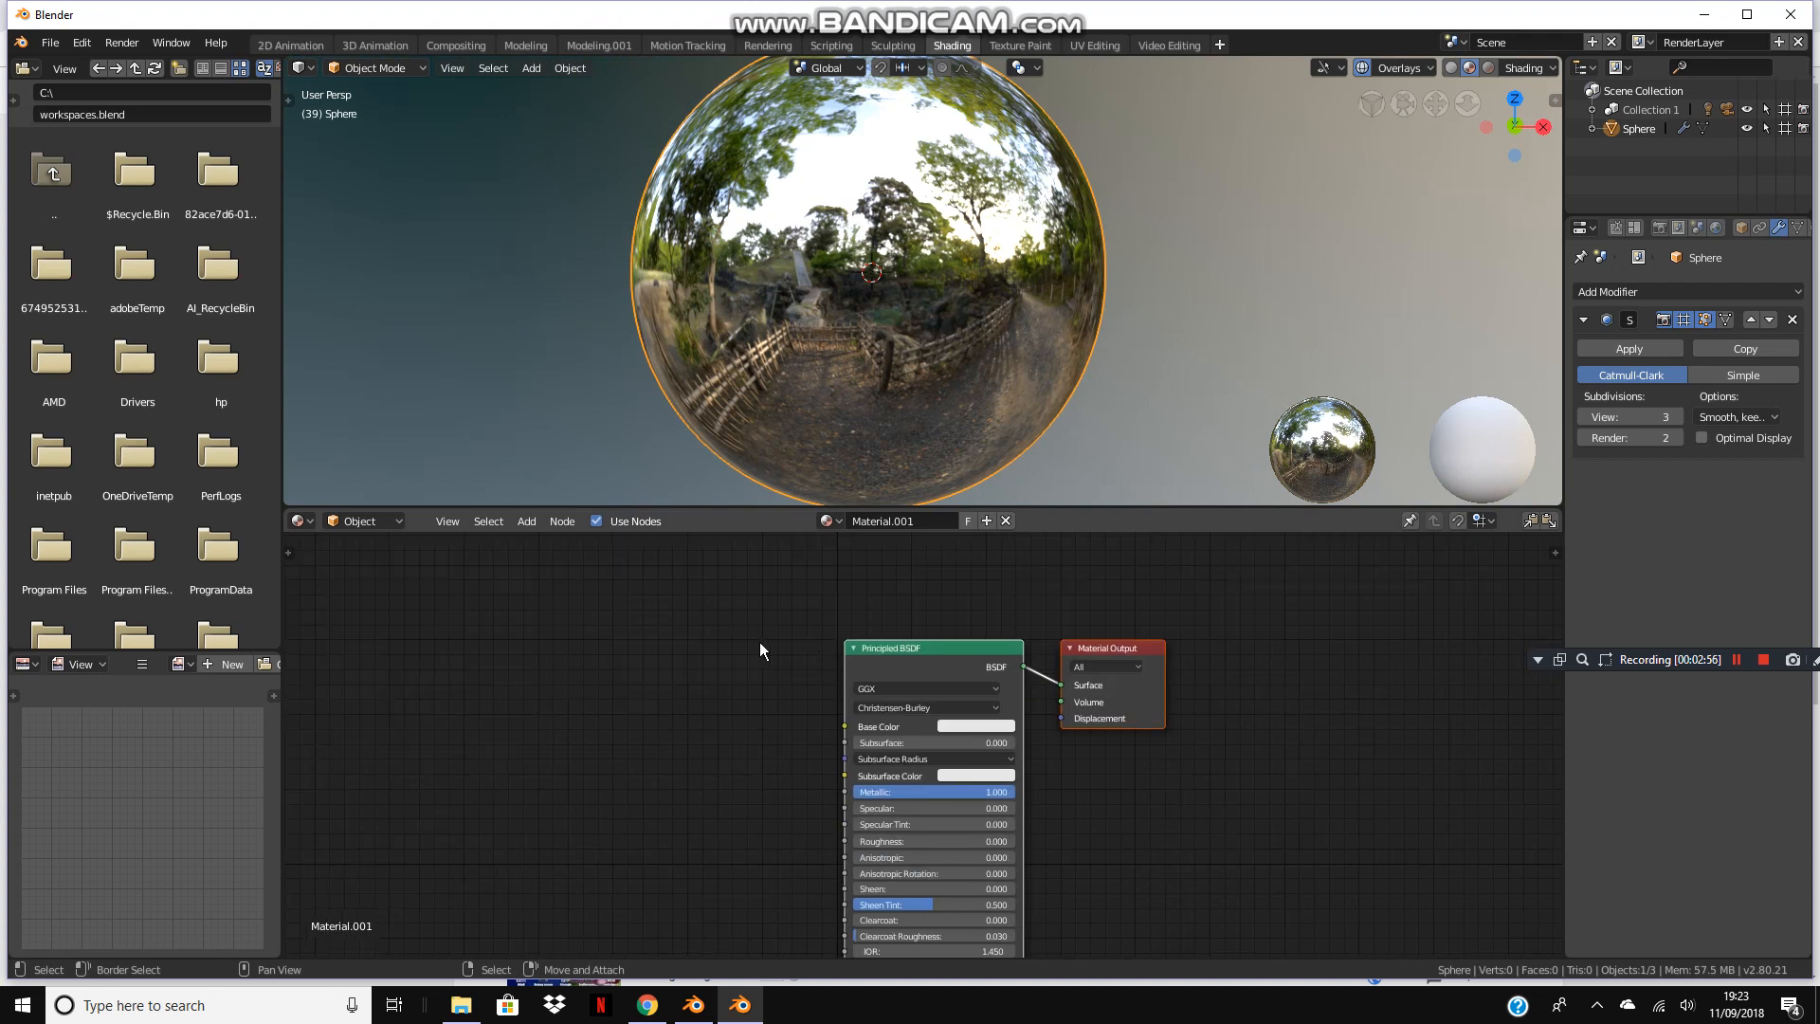
pyautogui.hotkey('shift', 'a')
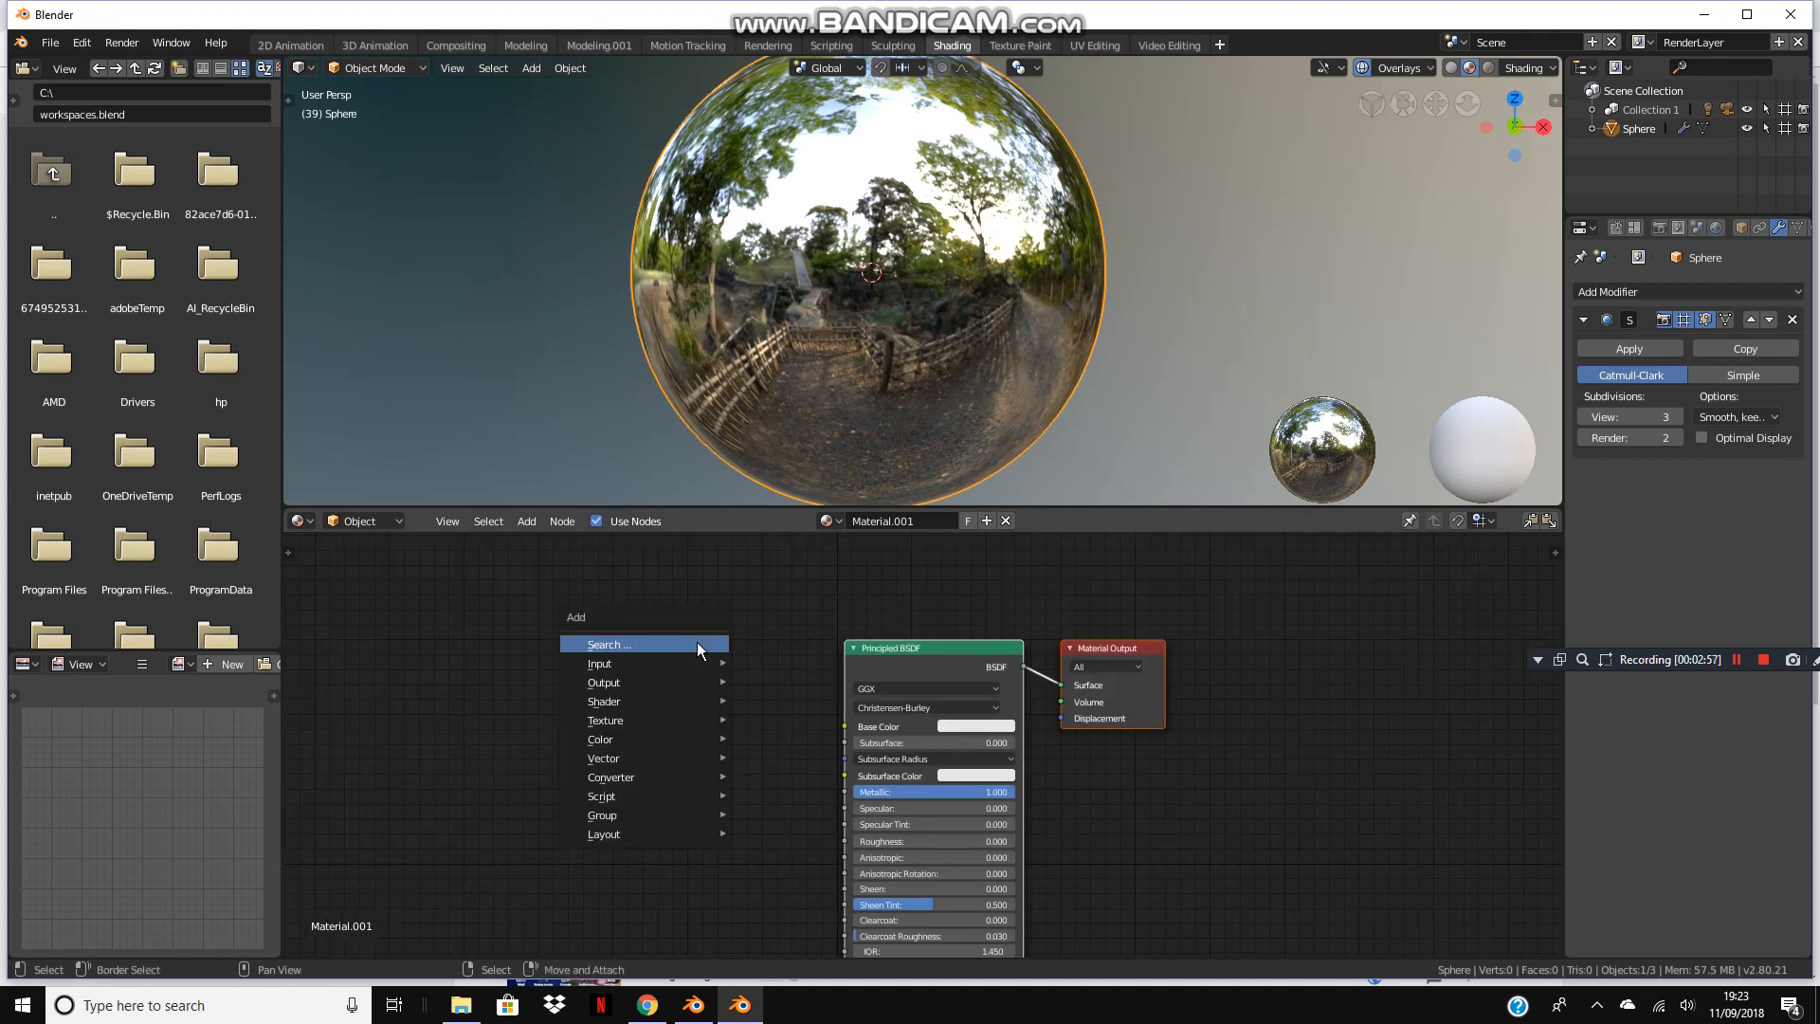
pyautogui.click(642, 646)
pyautogui.write('im')
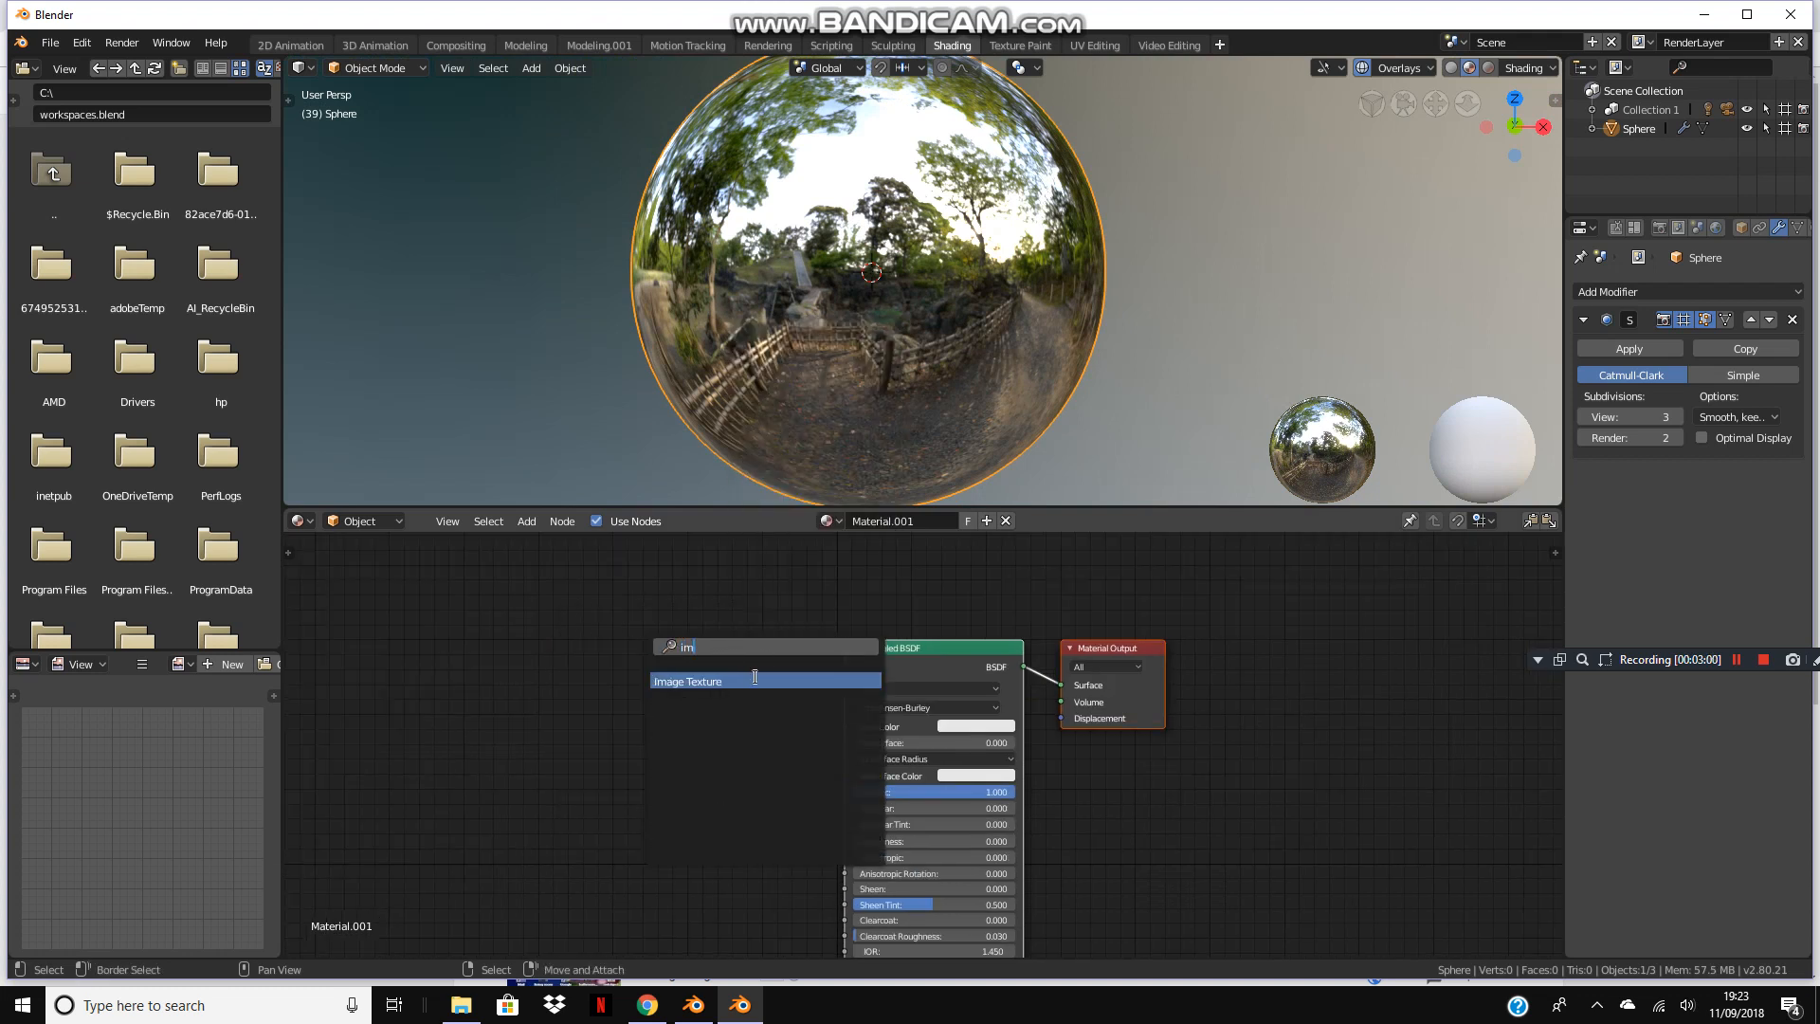
pyautogui.click(755, 677)
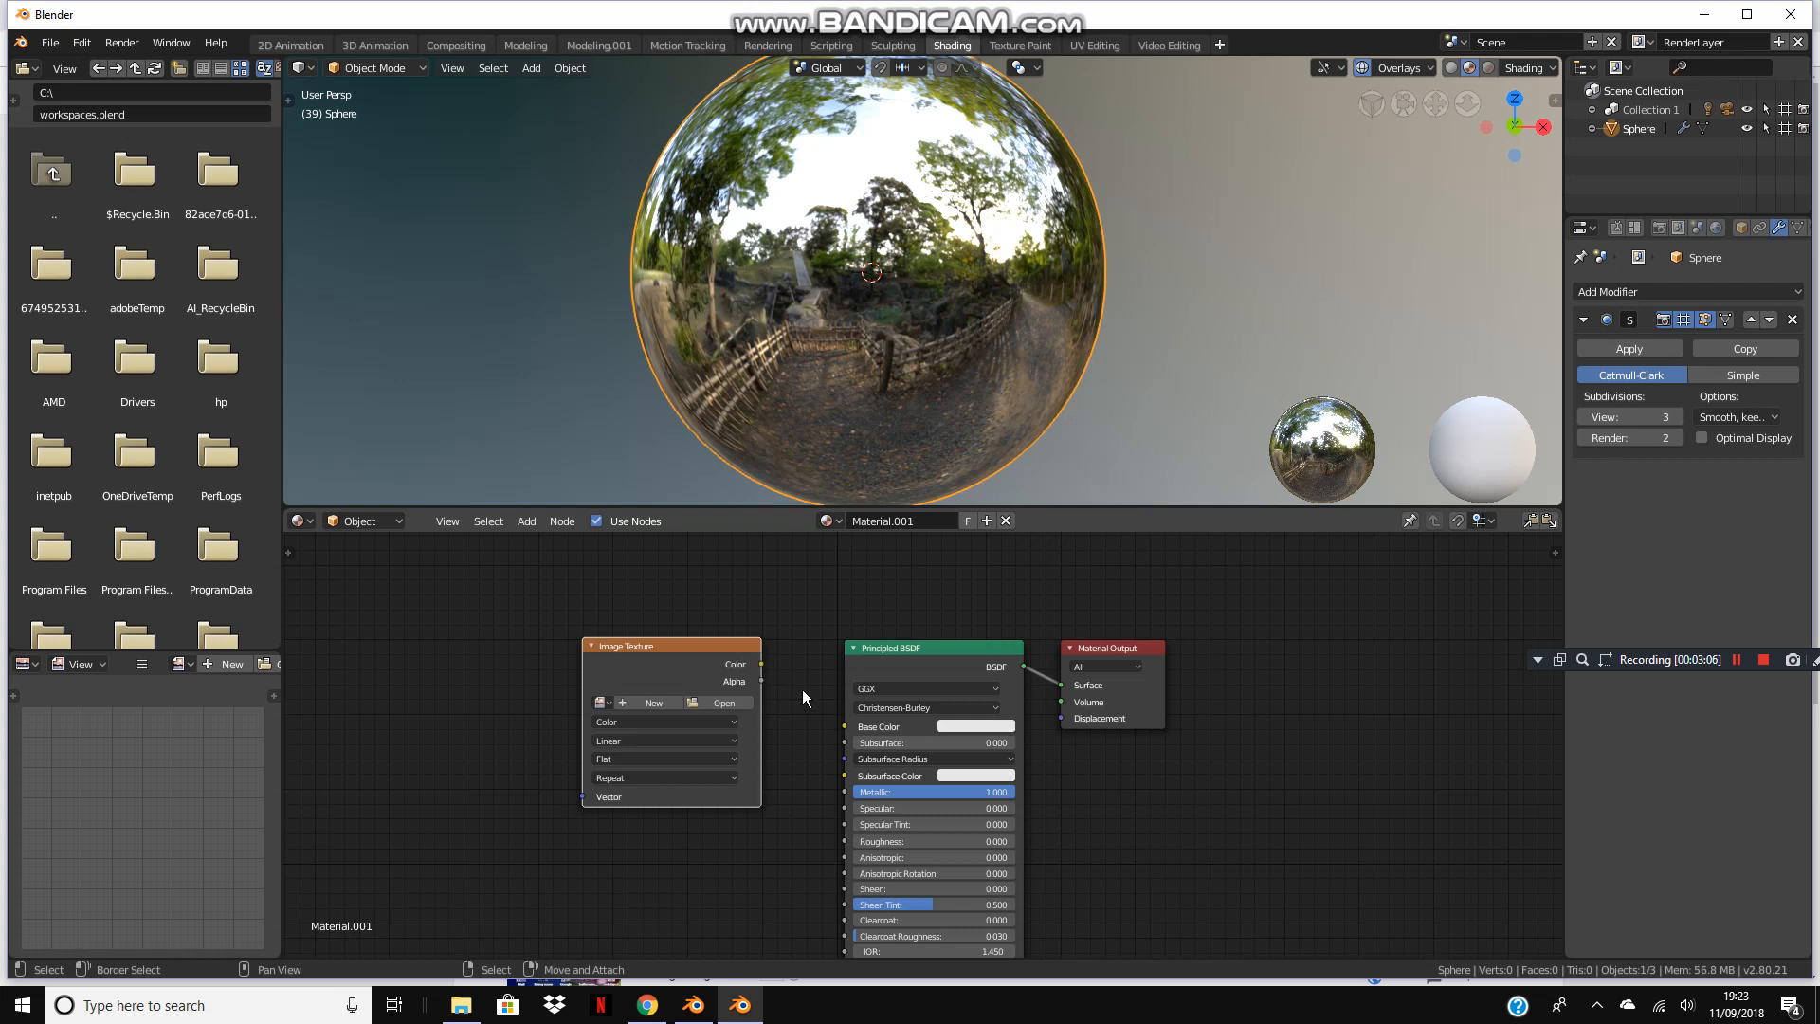
pyautogui.moveTo(761, 663); pyautogui.dragTo(845, 726)
pyautogui.moveTo(736, 883); pyautogui.dragTo(770, 848, button='middle')
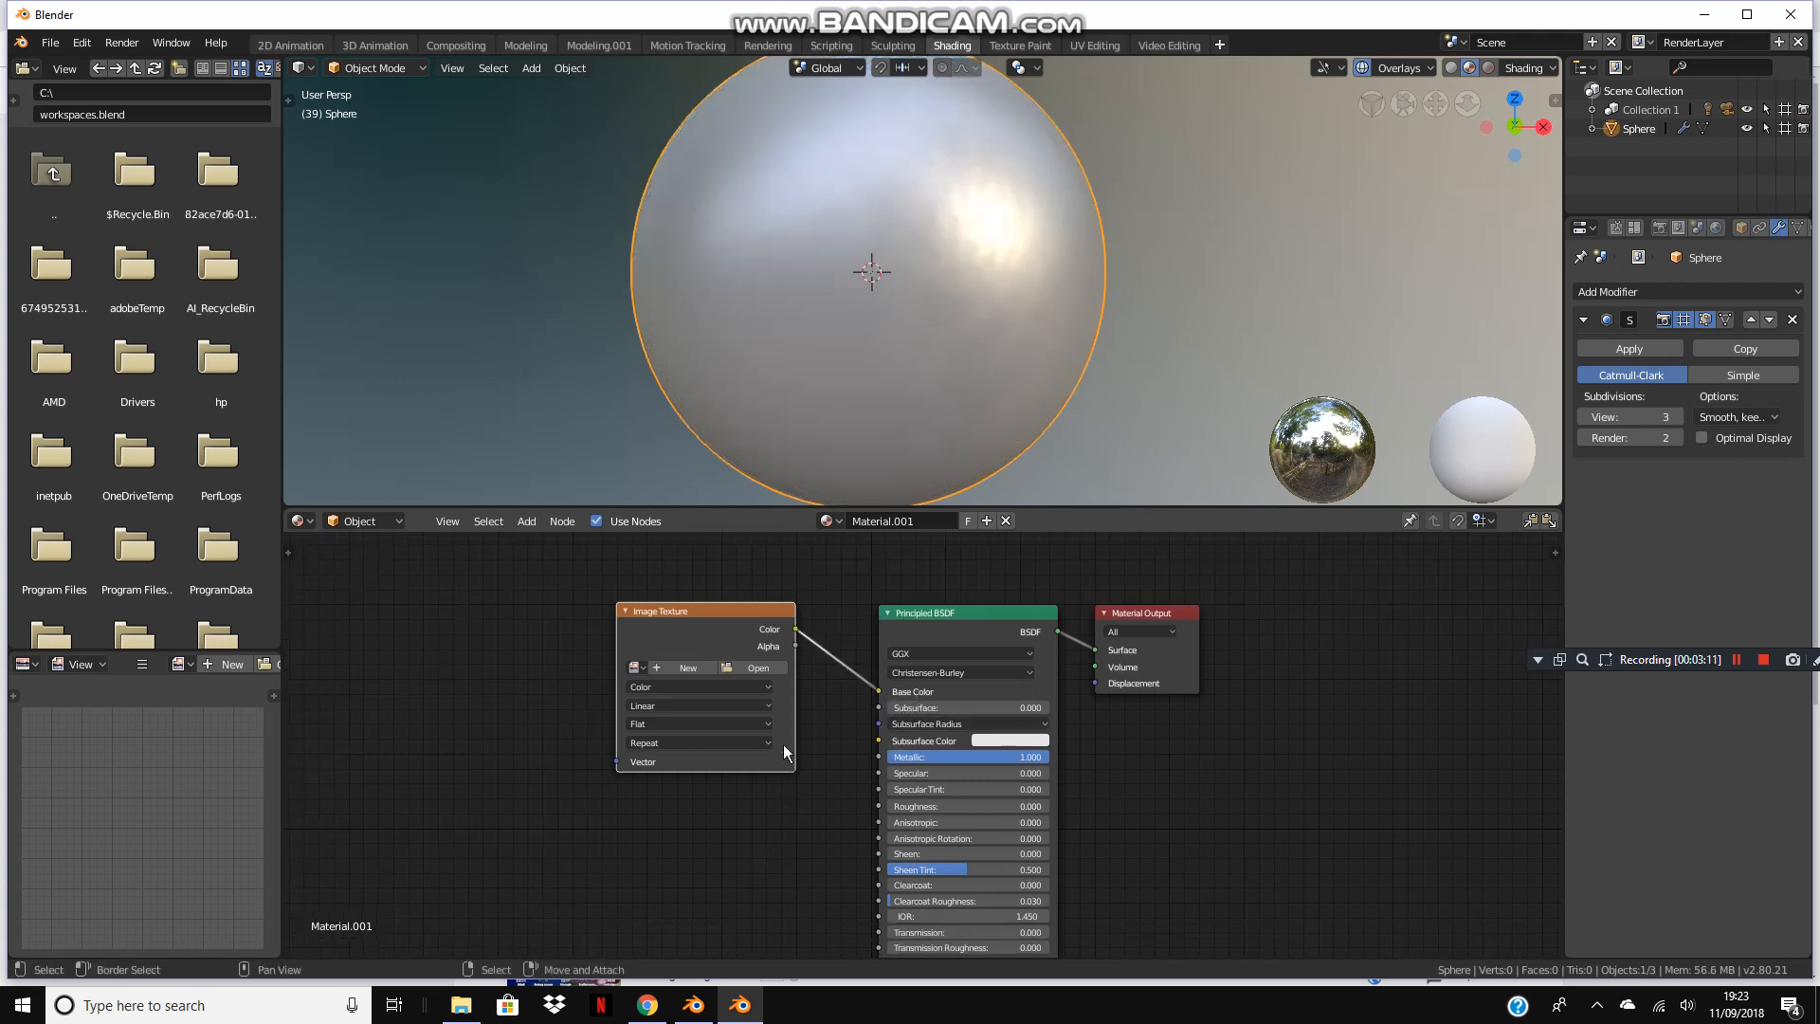
# Look over the UV mapping methods for the sphere's mesh in Edit Mode and return to Object Mode.
pyautogui.scroll(-4, 787, 749)
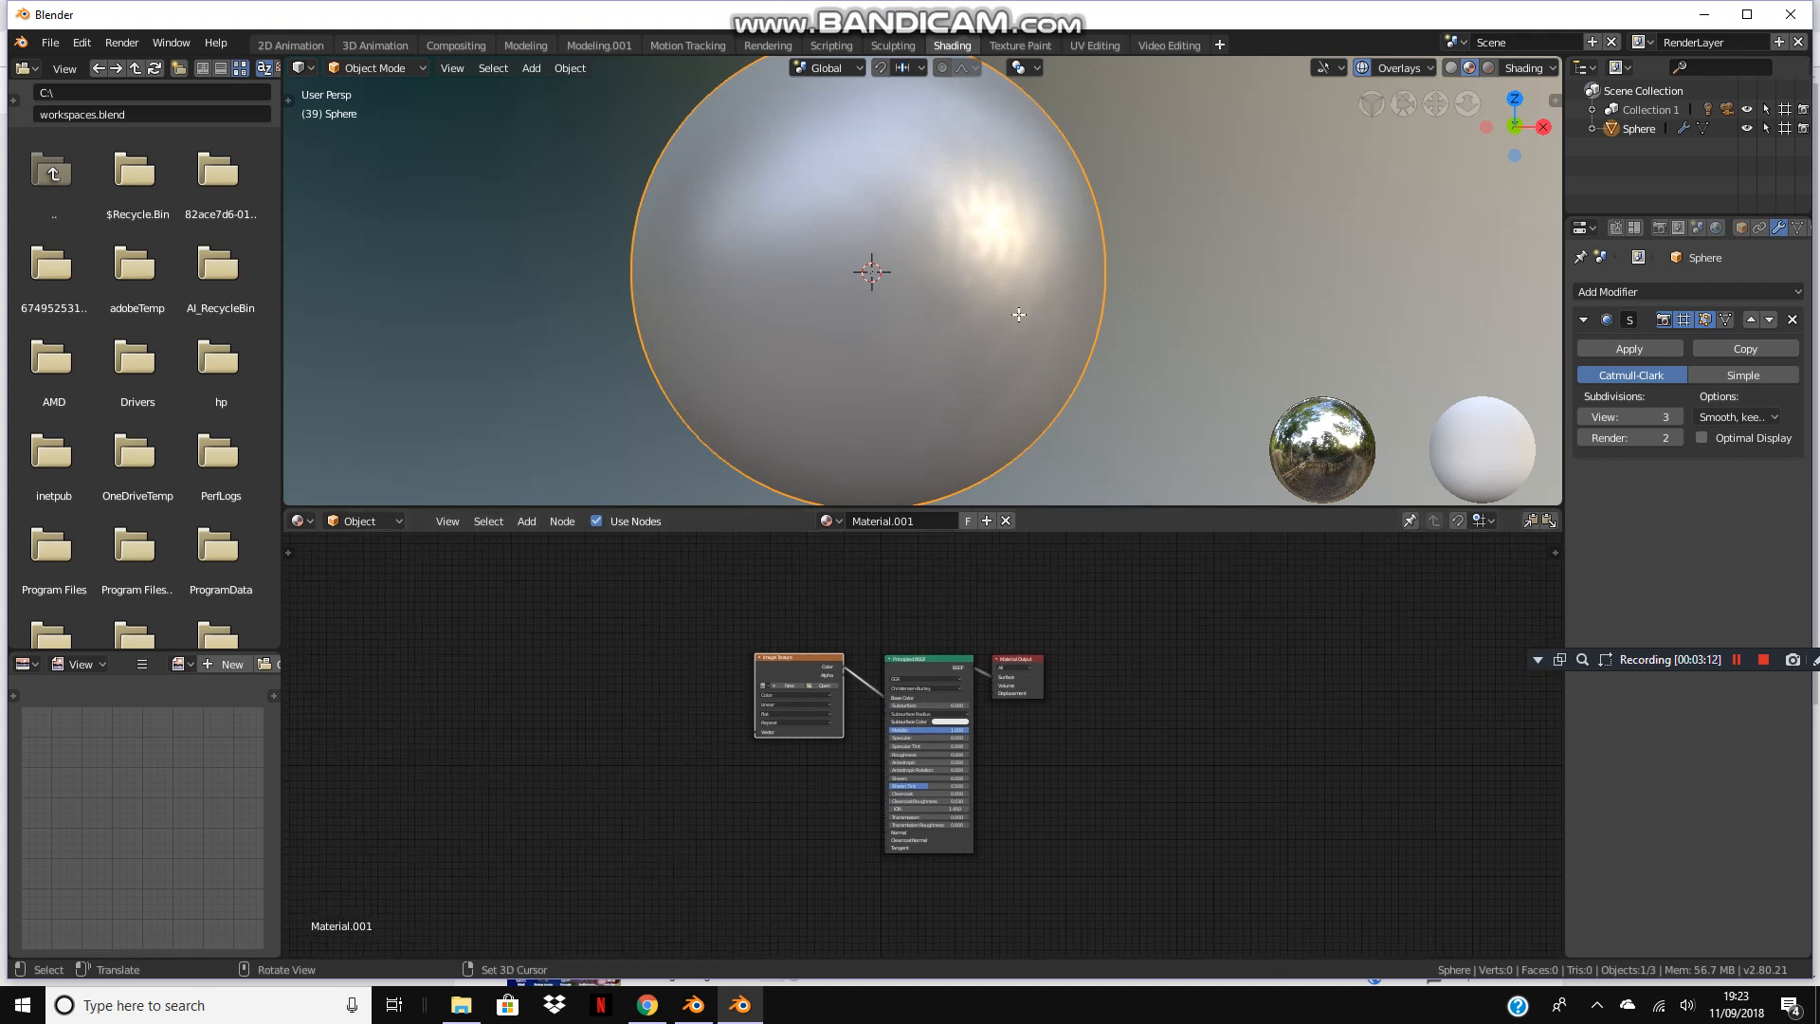
pyautogui.press('Tab')
pyautogui.press('u')
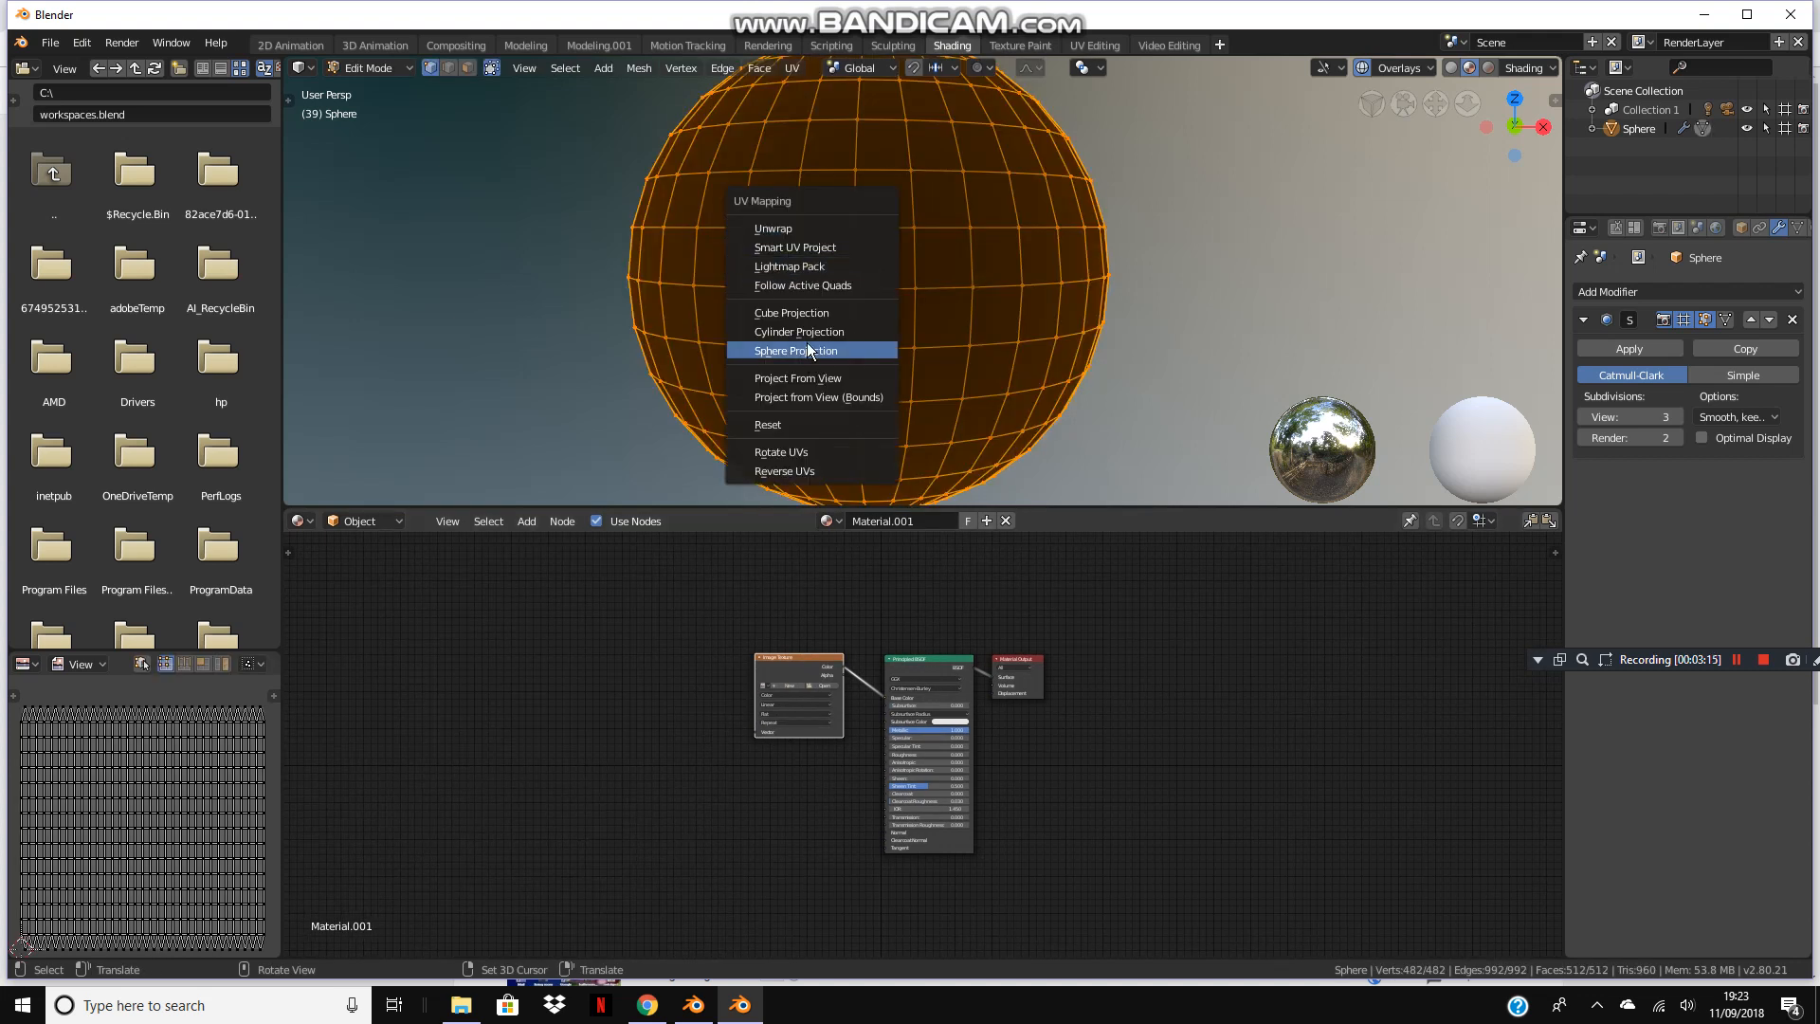
pyautogui.press('Tab')
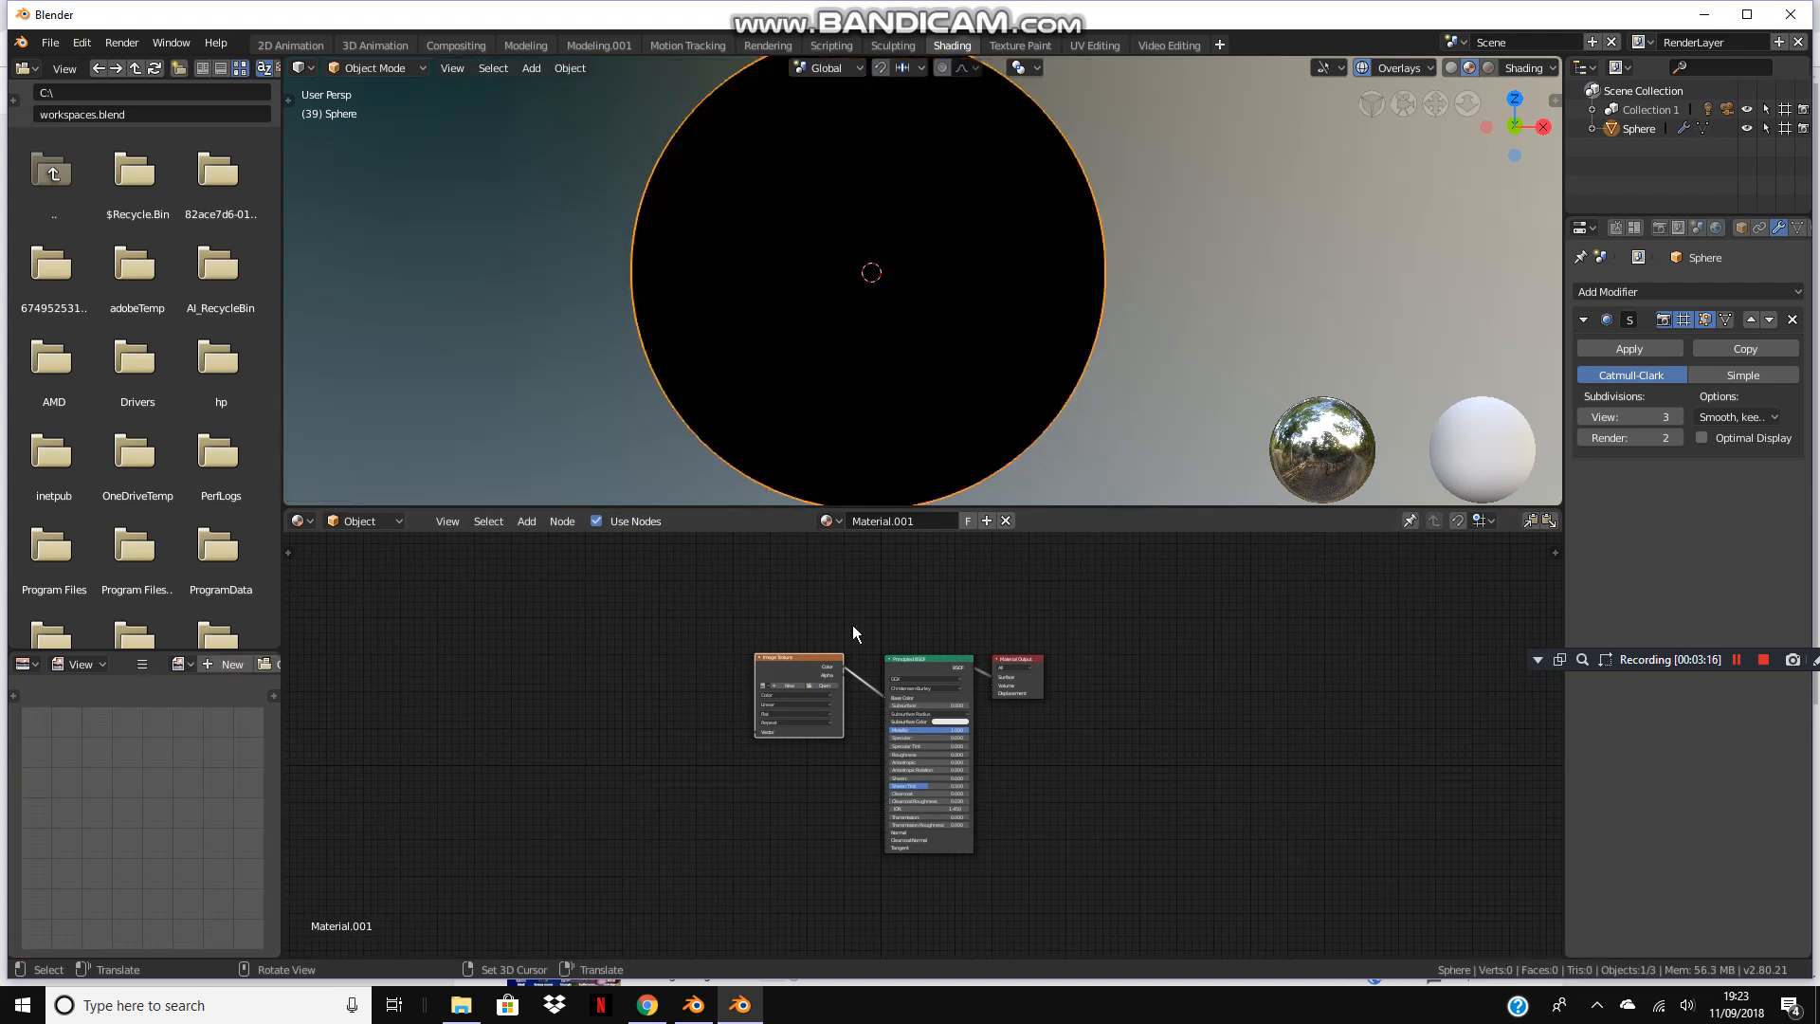
# Duplicate the Image Texture node below the original and link the copy's Color output to the Principled BSDF's Normal input.
pyautogui.moveTo(833, 749); pyautogui.dragTo(845, 666, button='middle')
pyautogui.scroll(1, 844, 665)
pyautogui.scroll(2, 884, 749)
pyautogui.hotkey('shift', 'd')
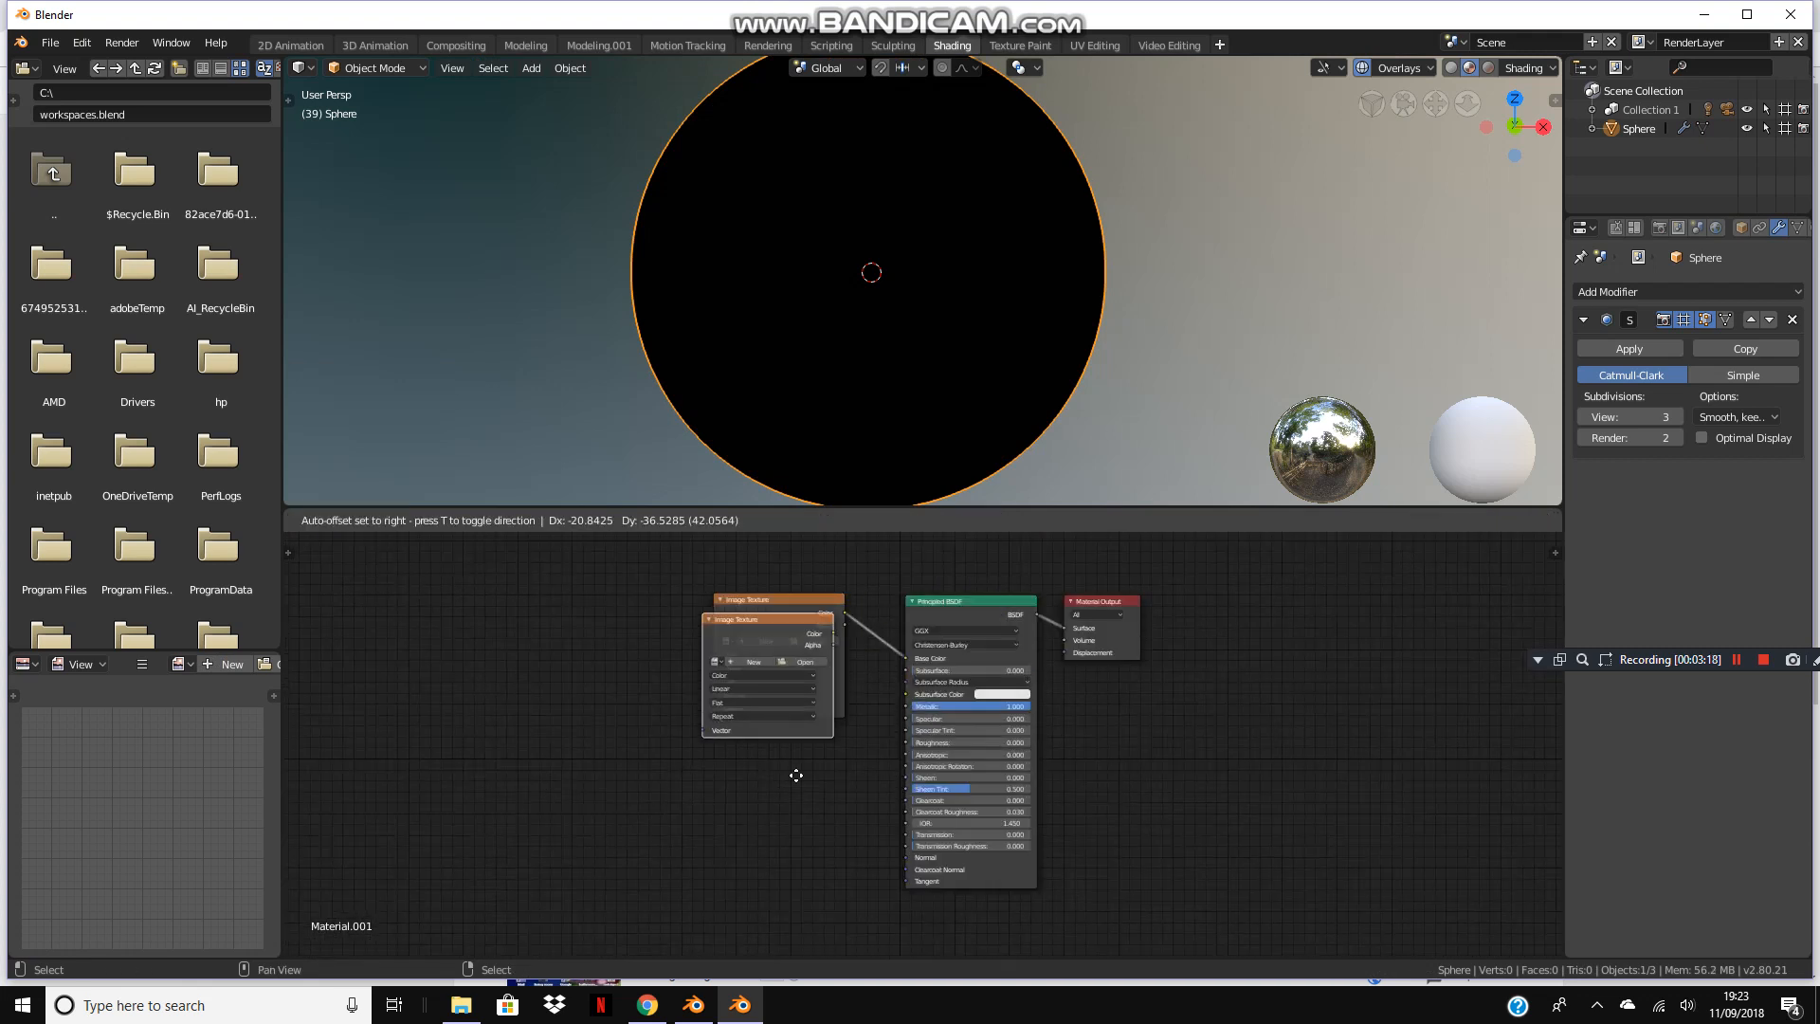
pyautogui.click(675, 840)
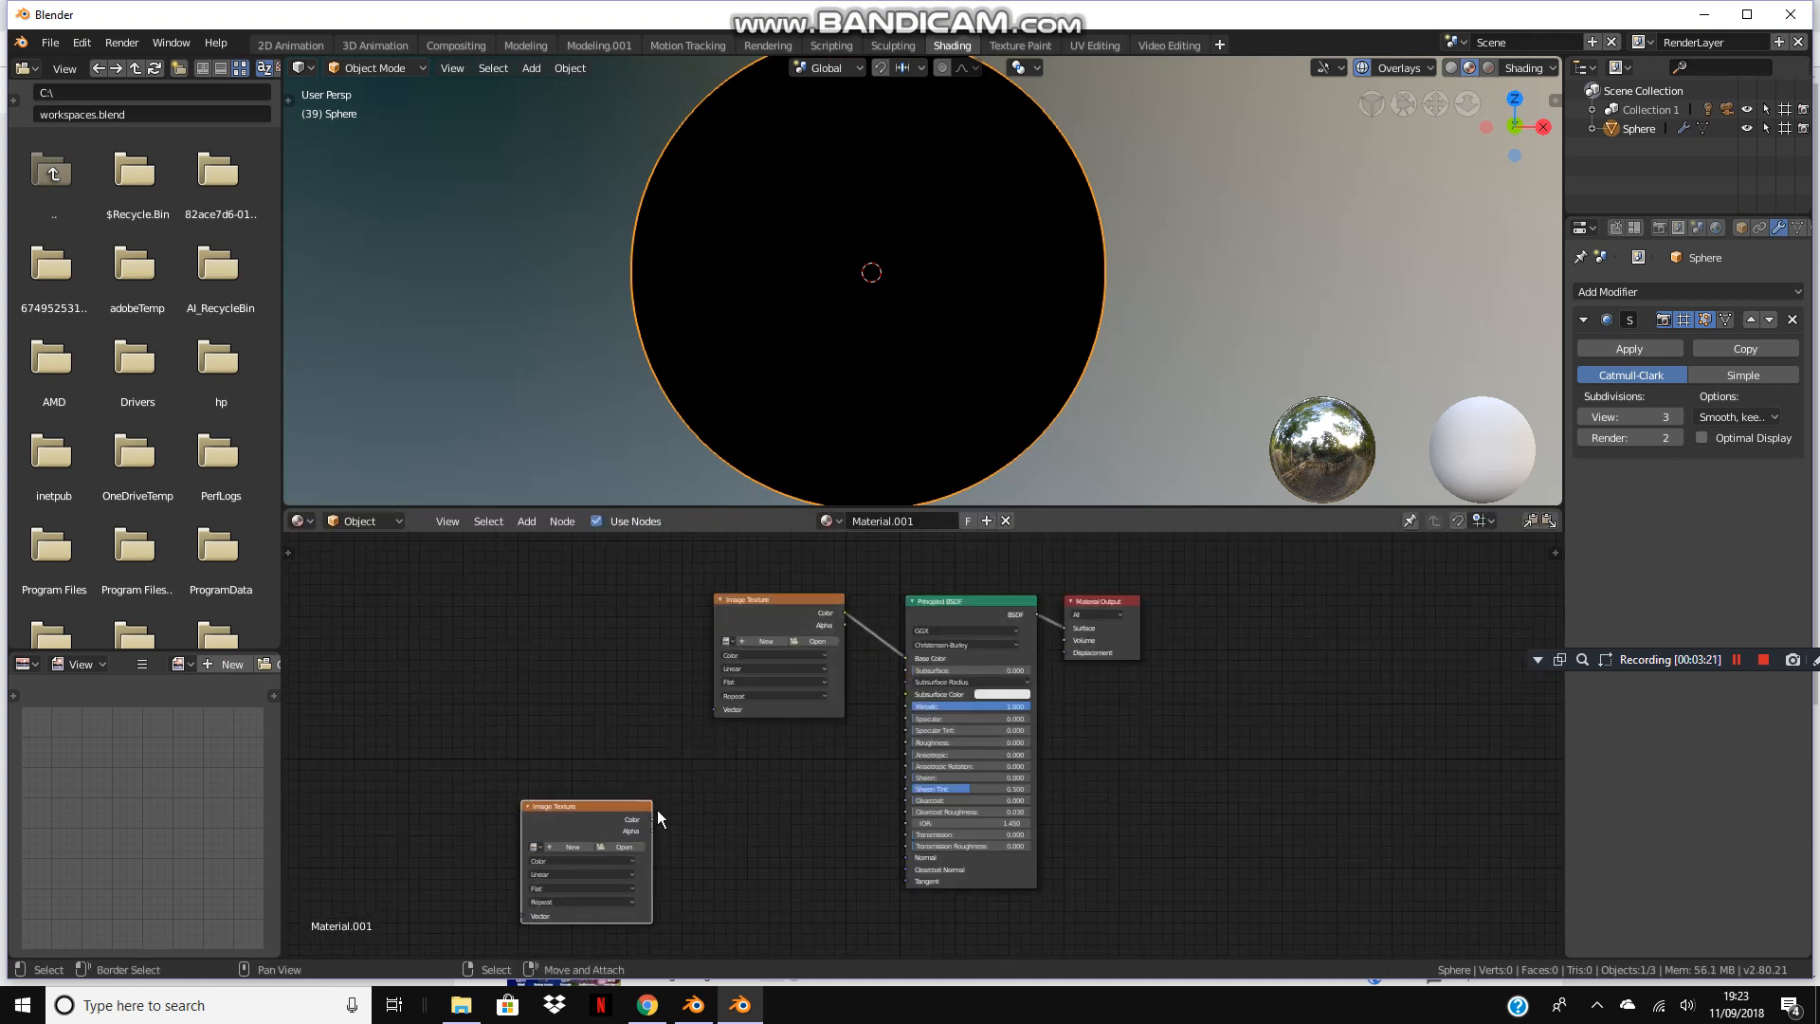
pyautogui.moveTo(654, 819); pyautogui.dragTo(832, 852)
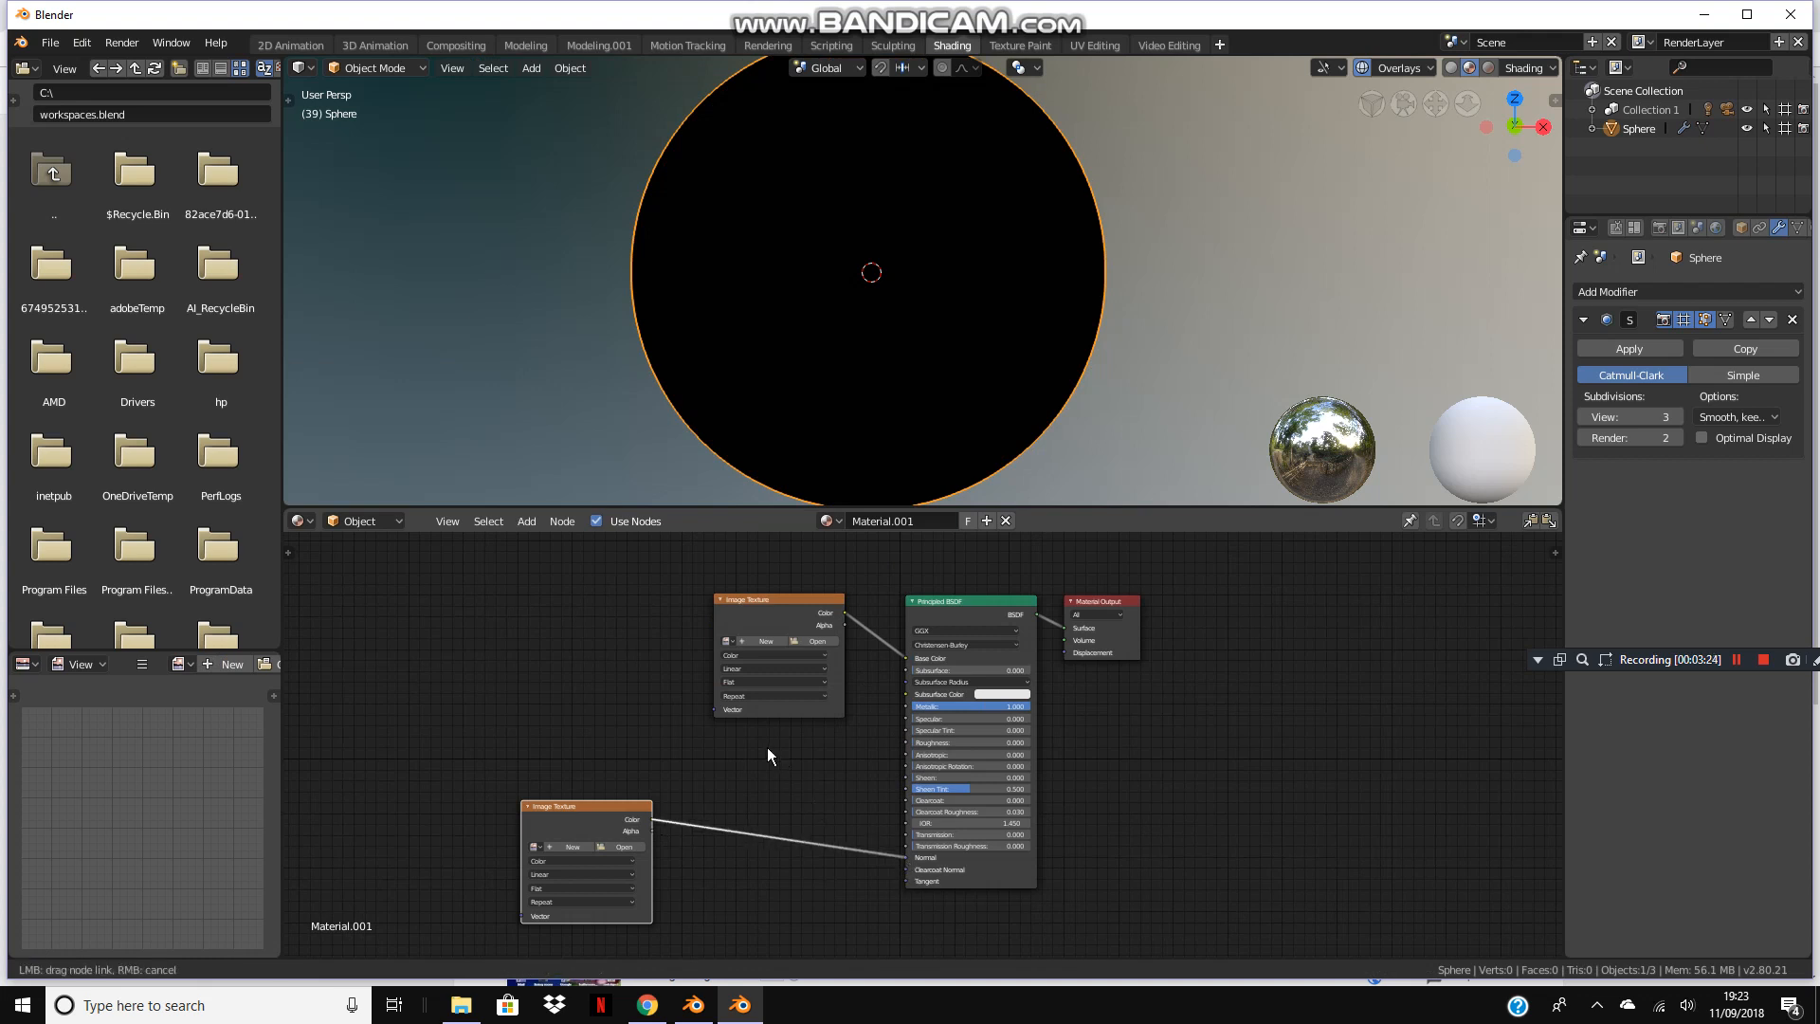
# Insert a Normal Map node into the link between the second Image Texture and the Principled BSDF's Normal input.
pyautogui.hotkey('ctrl', 'a')
pyautogui.write('no')
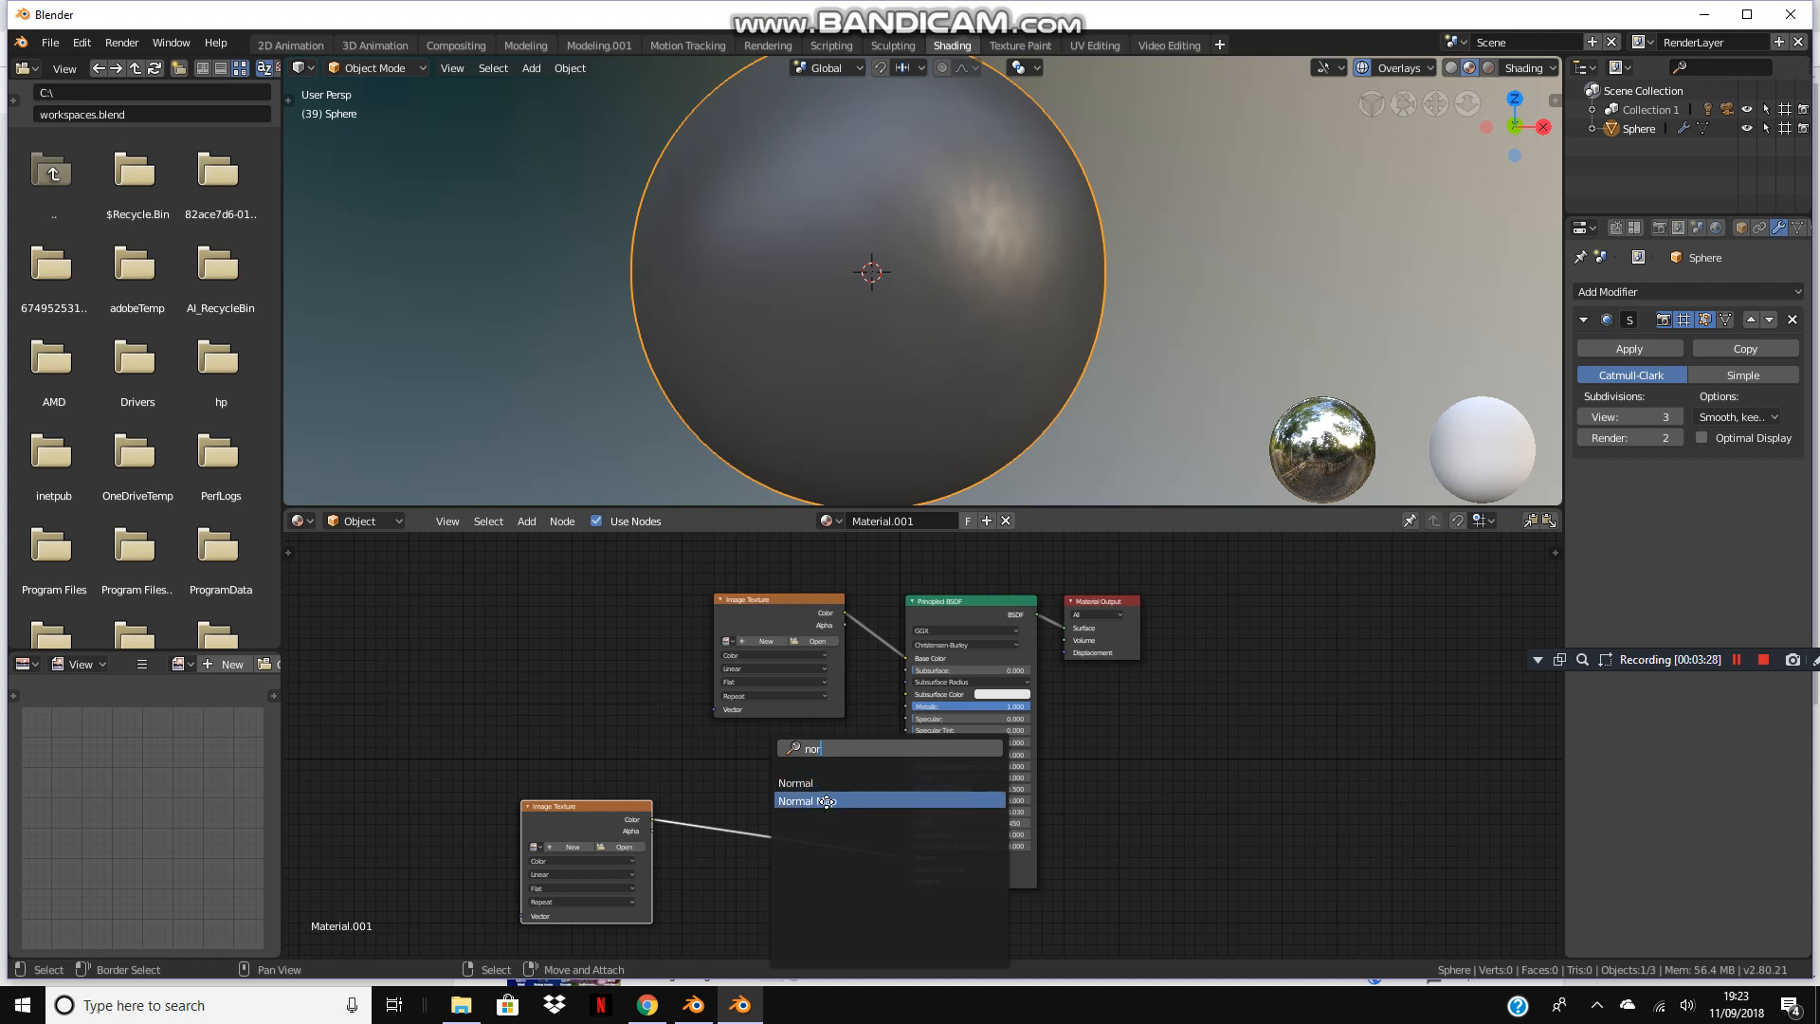
pyautogui.click(808, 801)
pyautogui.click(663, 817)
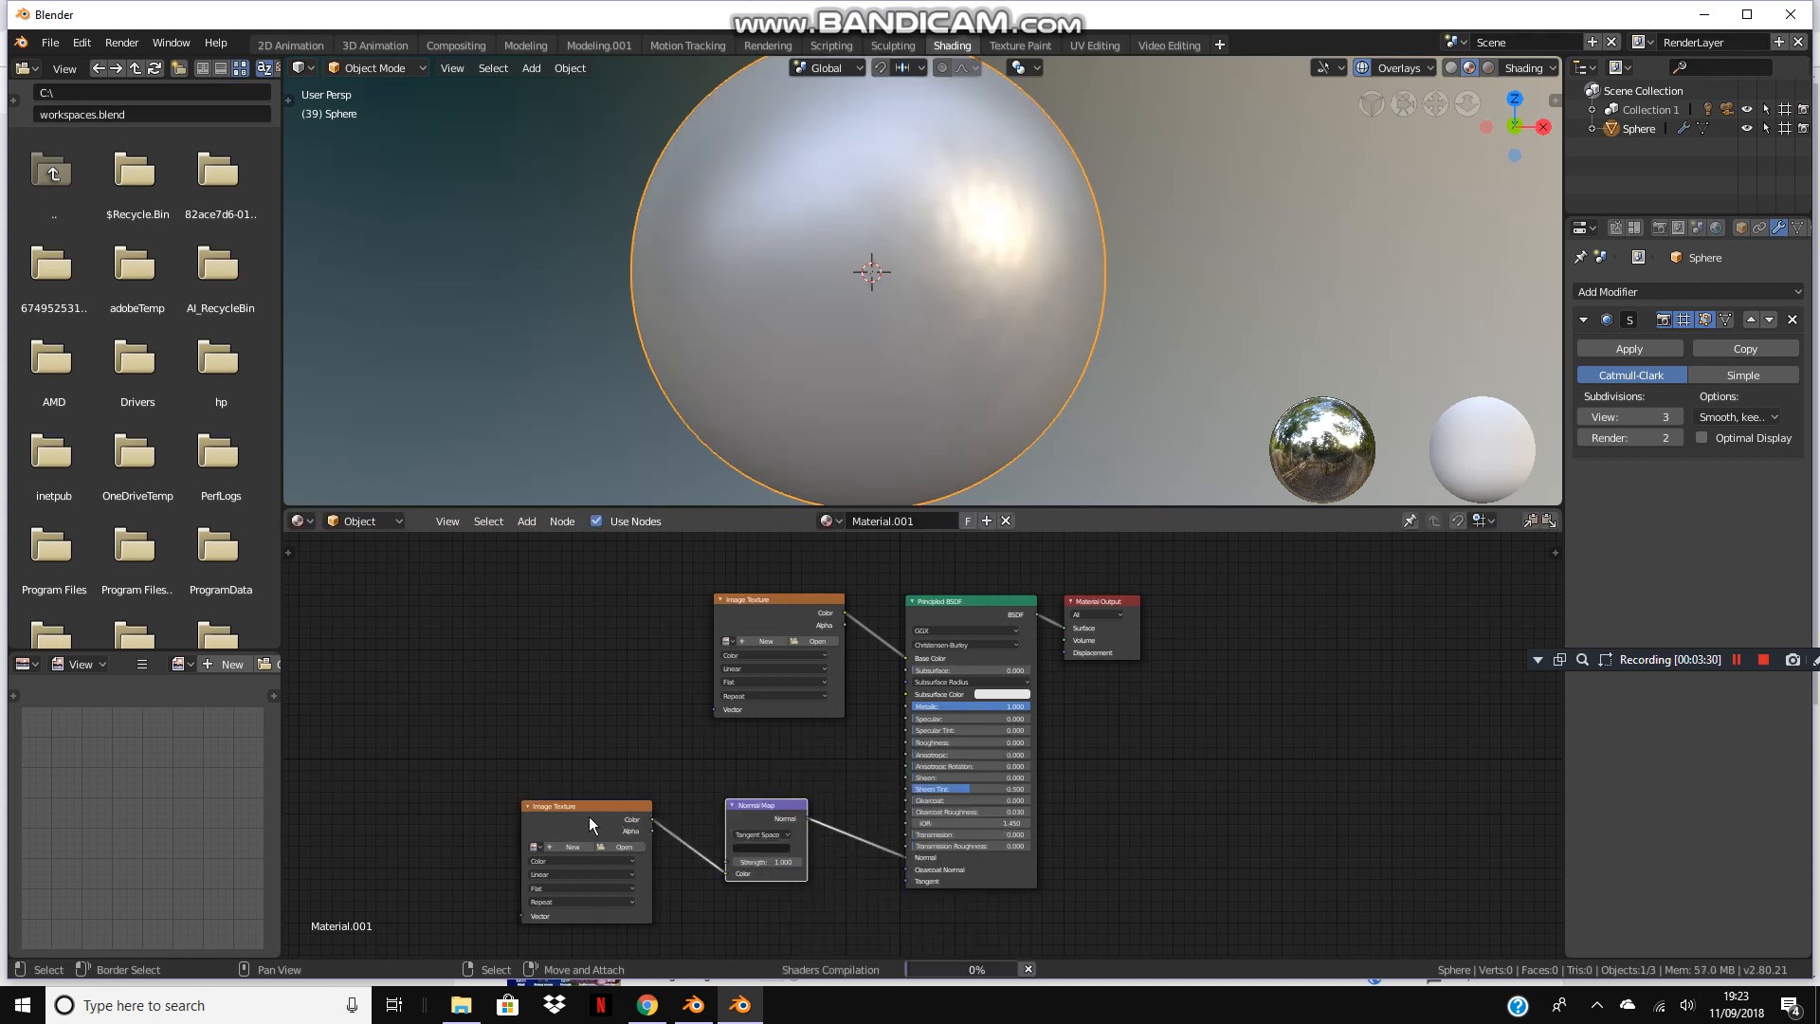
# Delete both Image Texture nodes and the Normal Map node, leaving only the Principled BSDF and Material Output.
pyautogui.click(598, 822)
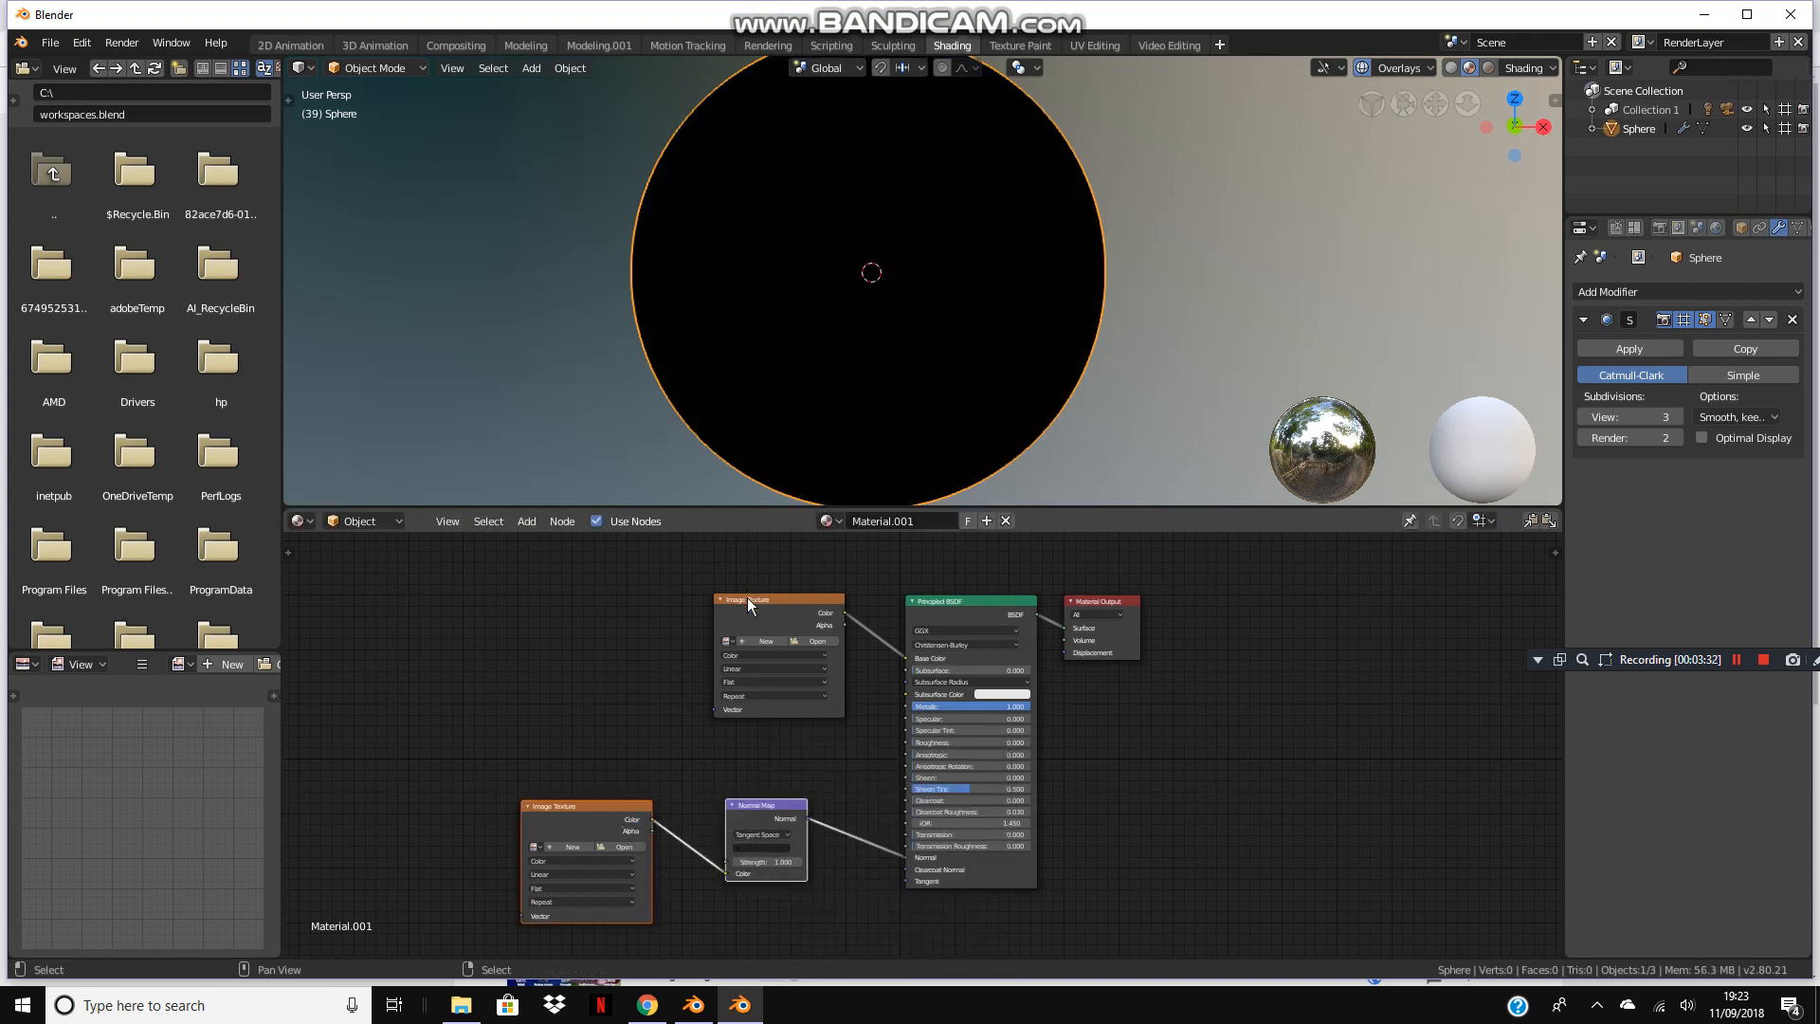
pyautogui.moveTo(703, 608); pyautogui.dragTo(702, 608)
pyautogui.press('x')
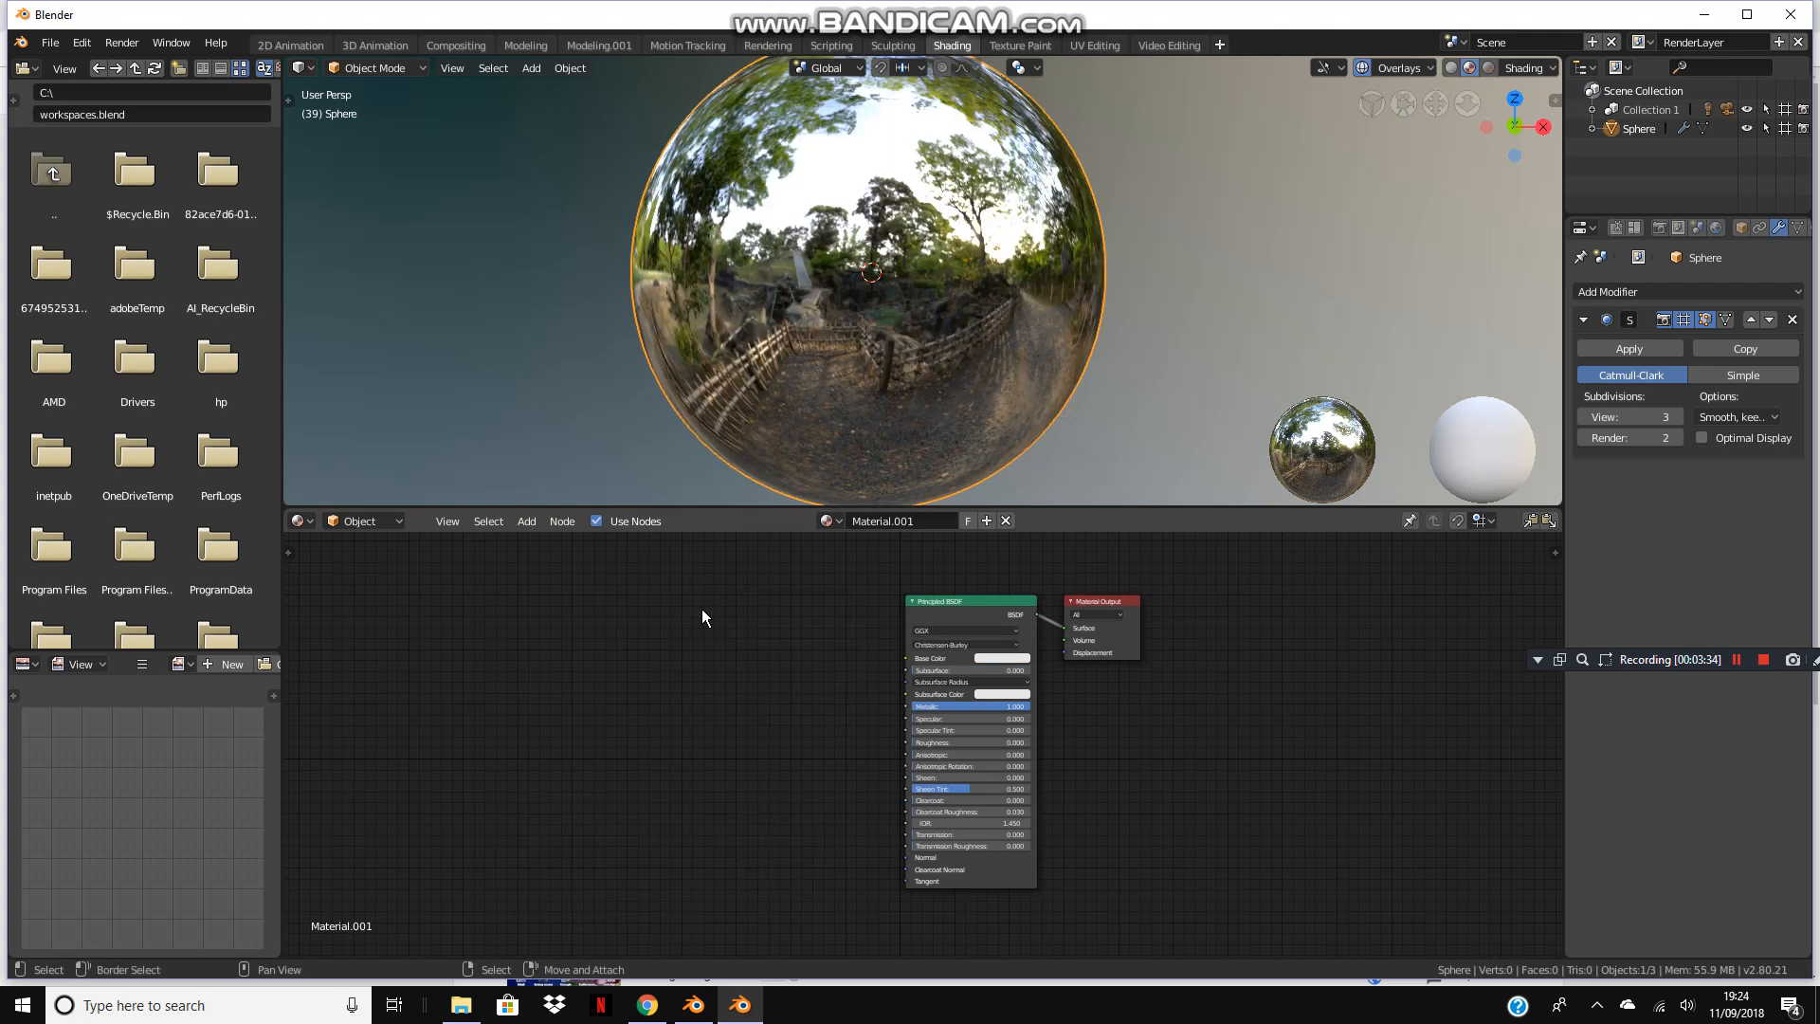
# Try out different Anisotropic, Roughness, Specular Tint and Specular values on the Principled BSDF, returning each to 0.000.
pyautogui.scroll(7, 764, 353)
pyautogui.scroll(-8, 736, 394)
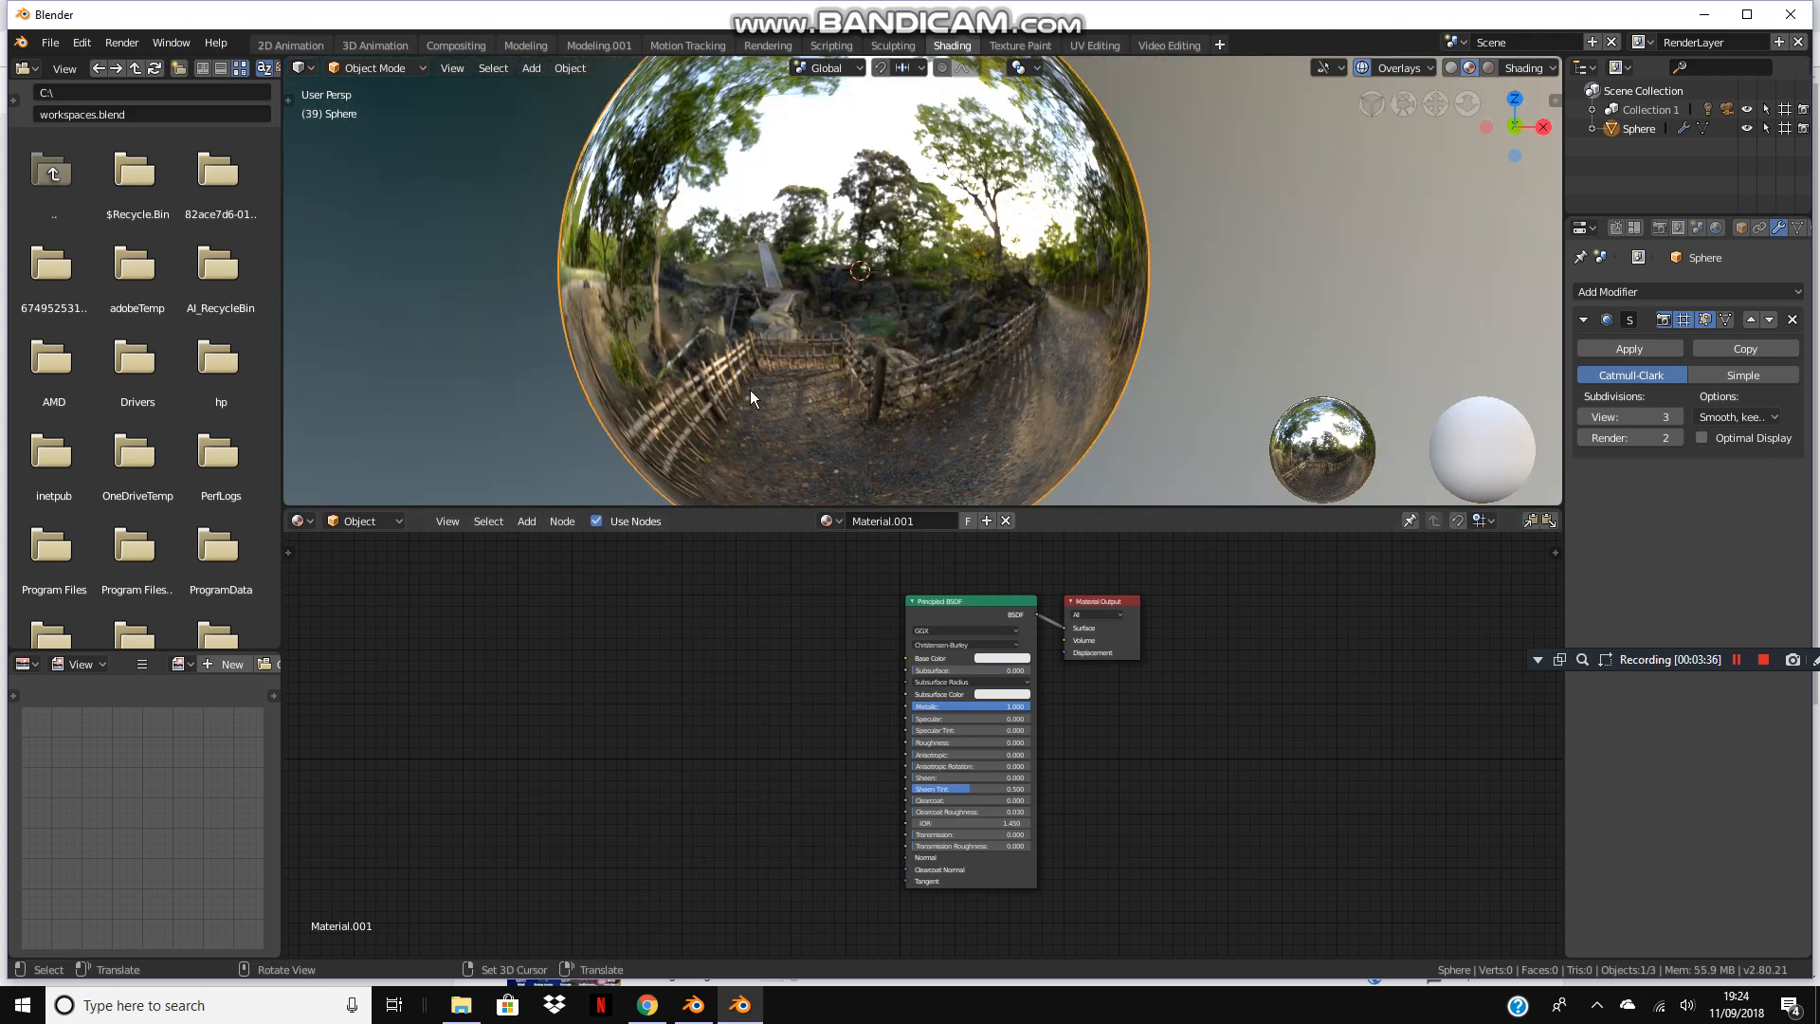
pyautogui.moveTo(936, 411)
pyautogui.mouseDown(button='middle')
pyautogui.moveTo(1115, 345)
pyautogui.moveTo(856, 423)
pyautogui.moveTo(851, 252)
pyautogui.moveTo(1024, 224)
pyautogui.moveTo(1003, 337)
pyautogui.moveTo(925, 379)
pyautogui.moveTo(846, 388)
pyautogui.moveTo(790, 361)
pyautogui.moveTo(883, 360)
pyautogui.mouseUp(button='middle')
pyautogui.scroll(4, 1062, 647)
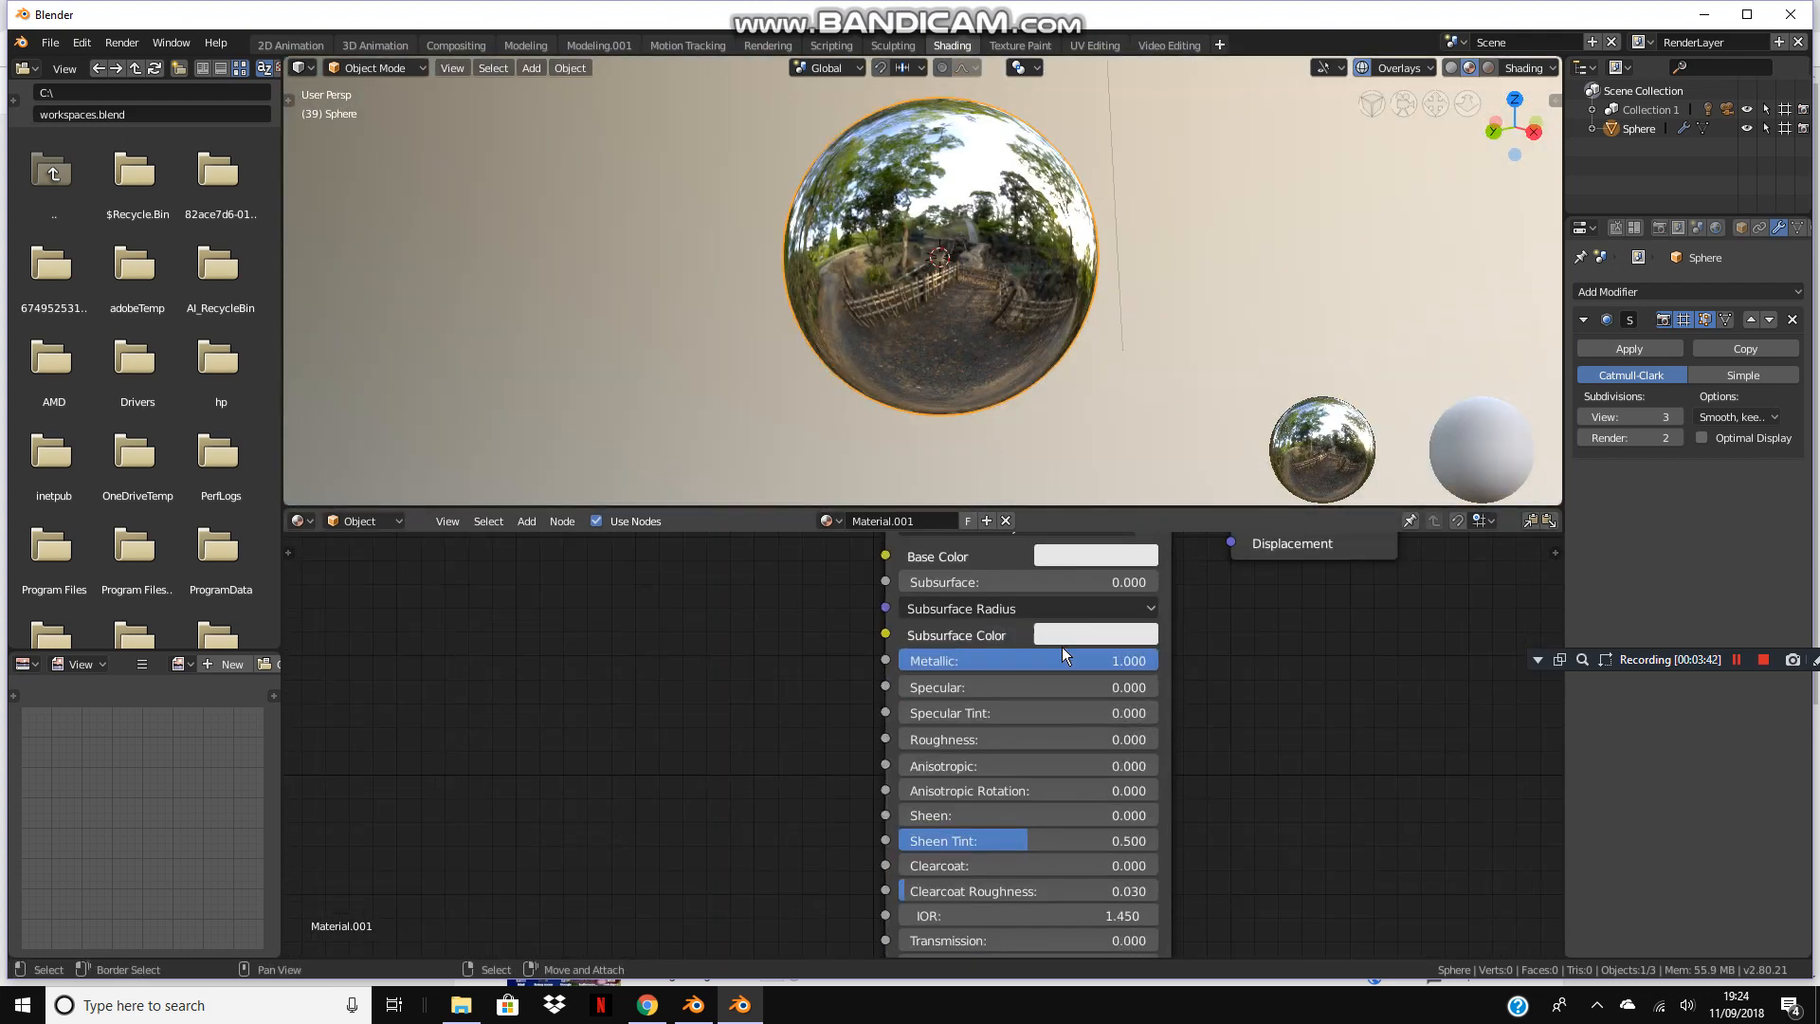
pyautogui.moveTo(862, 662); pyautogui.dragTo(892, 661)
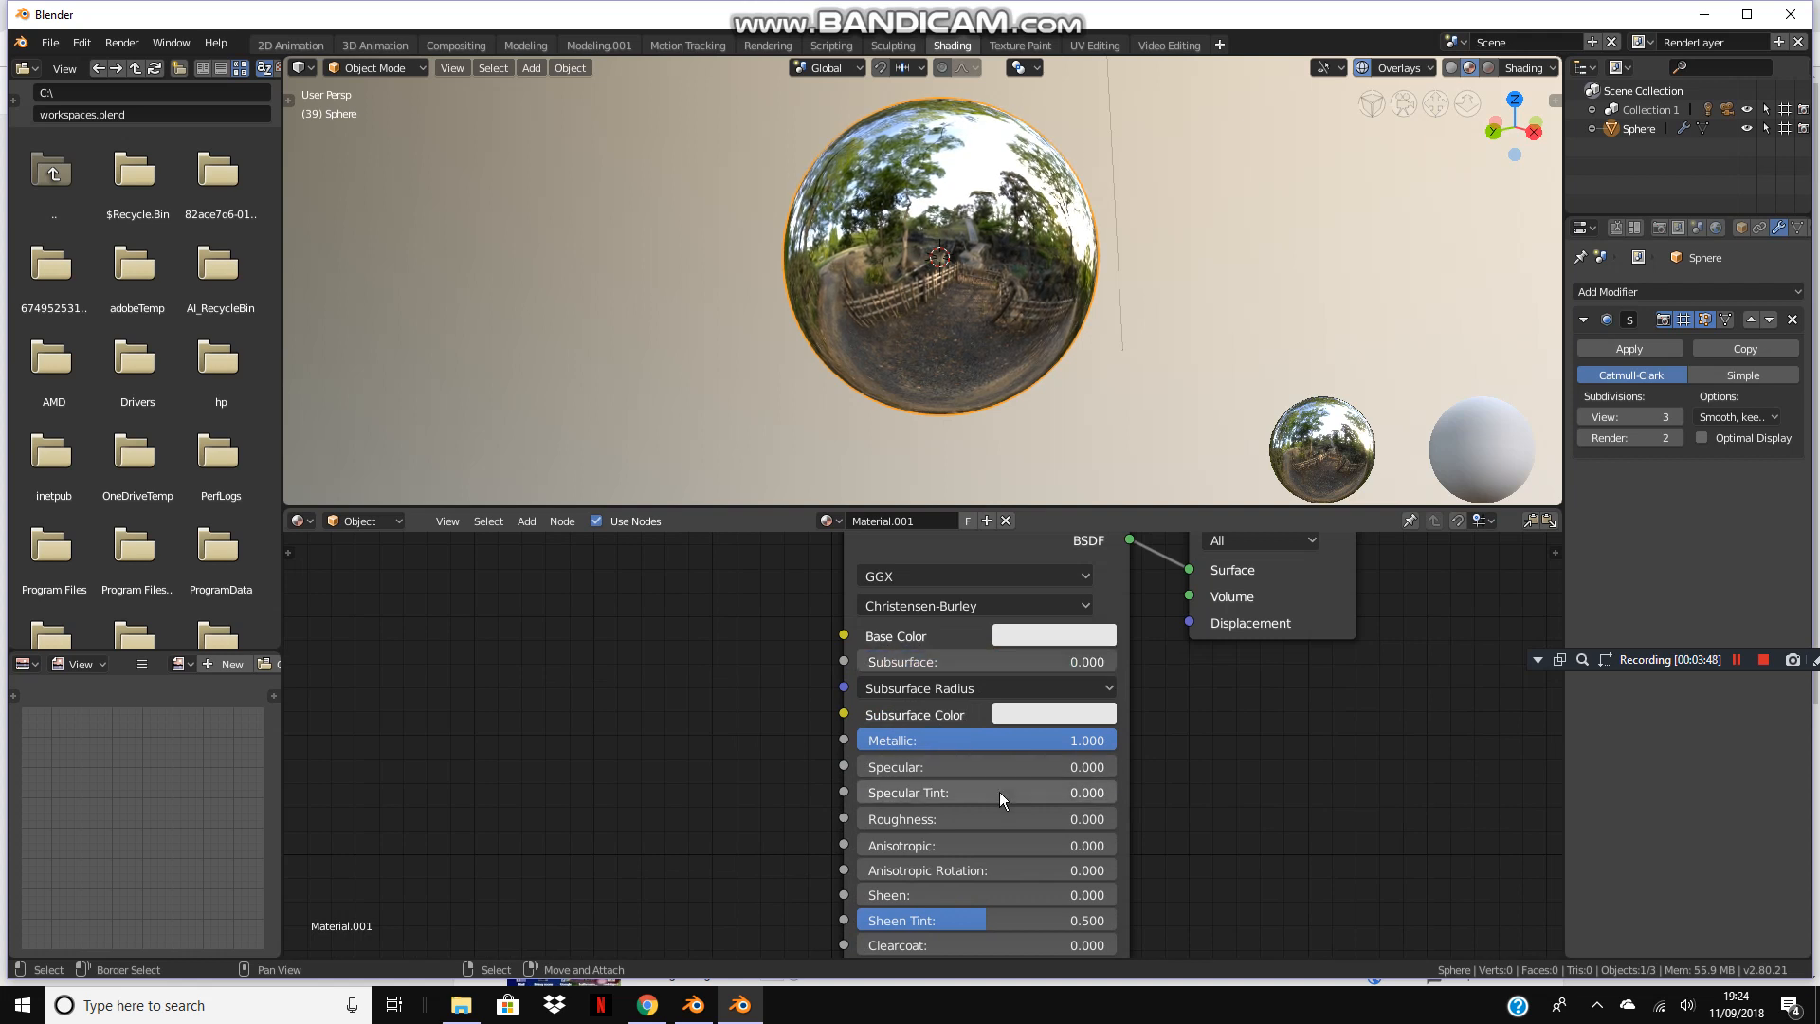
pyautogui.moveTo(1001, 813); pyautogui.dragTo(996, 745, button='middle')
pyautogui.moveTo(926, 782); pyautogui.dragTo(1185, 782)
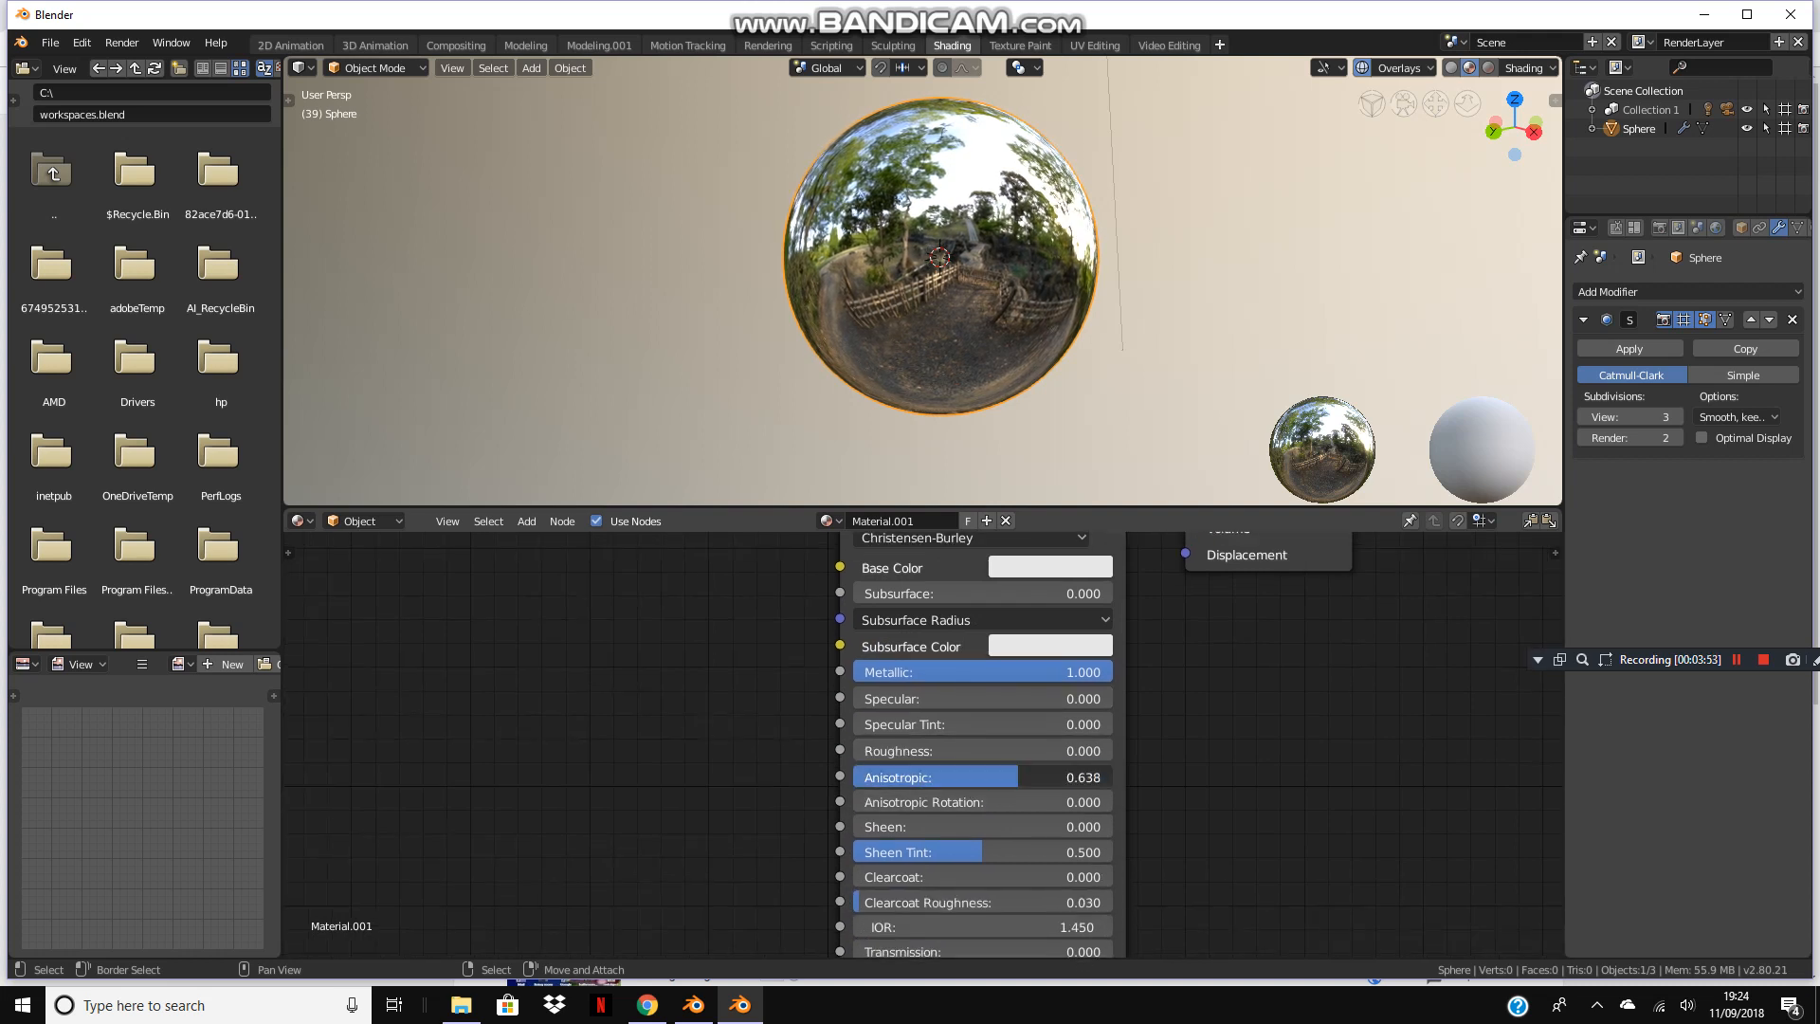
pyautogui.moveTo(886, 750)
pyautogui.mouseDown()
pyautogui.moveTo(1012, 749)
pyautogui.moveTo(862, 750)
pyautogui.mouseUp()
pyautogui.moveTo(1109, 724); pyautogui.dragTo(863, 699)
pyautogui.moveTo(1112, 699); pyautogui.dragTo(857, 698)
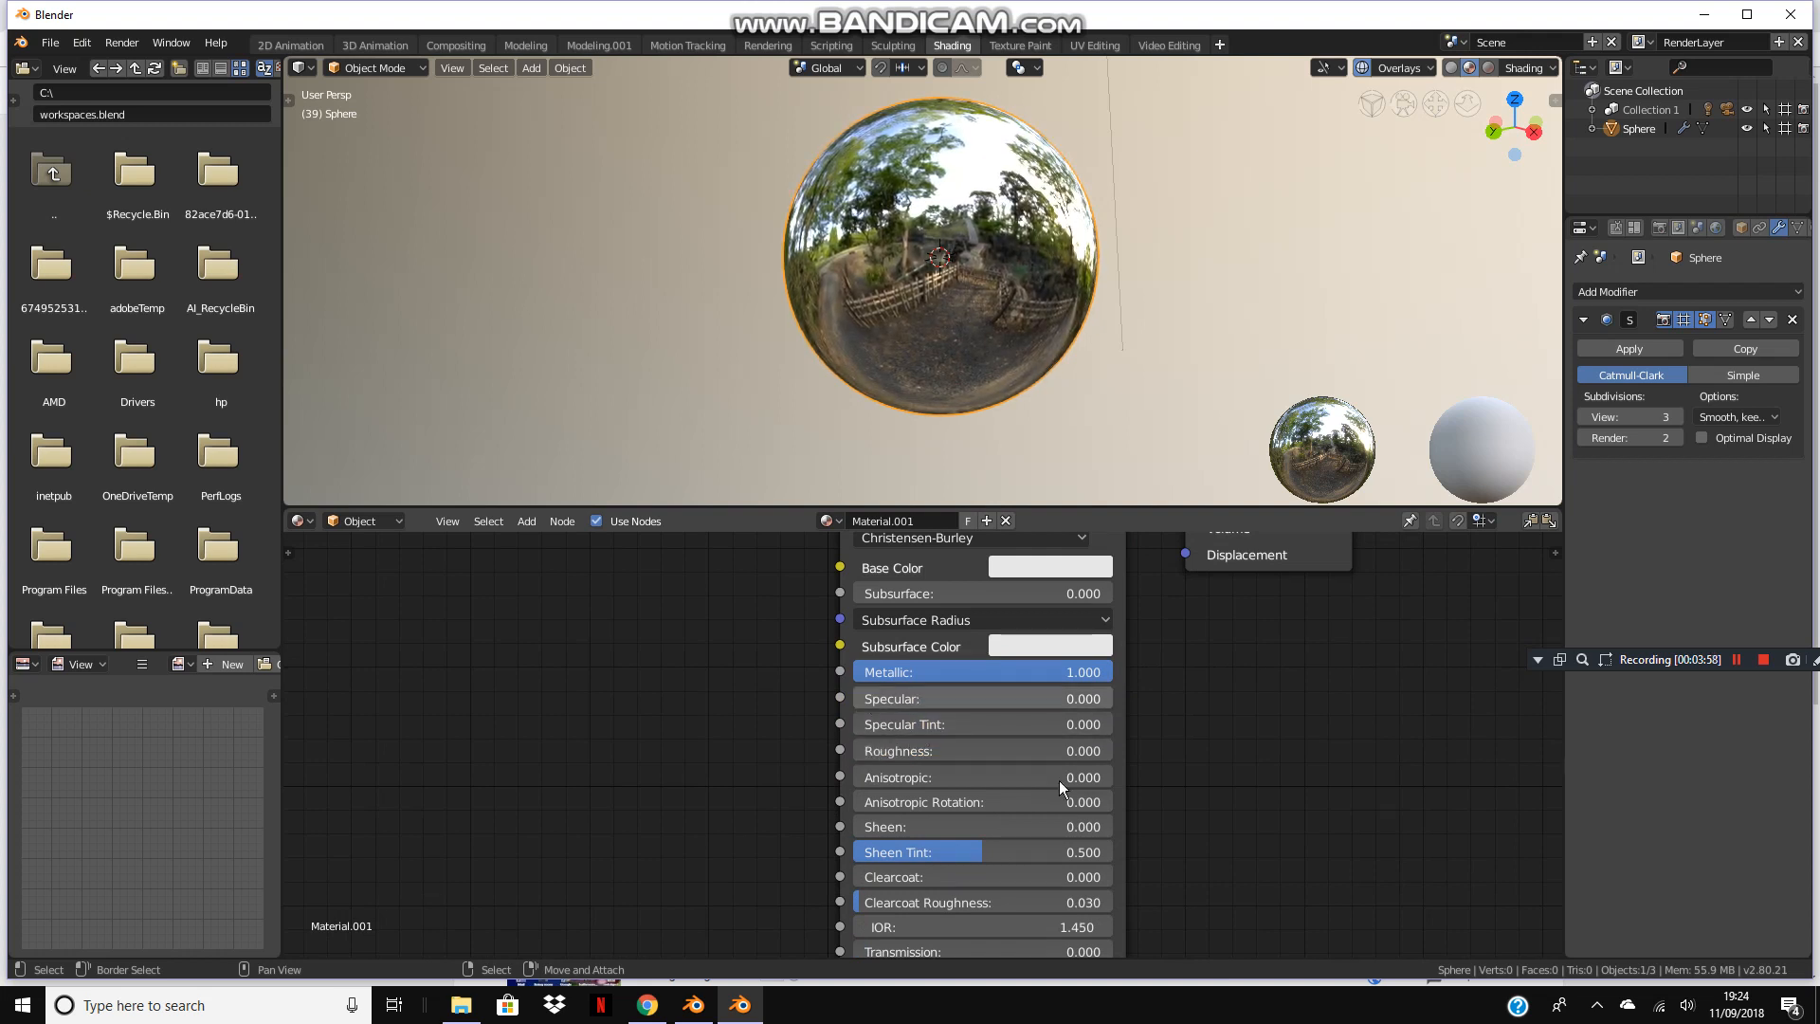
pyautogui.scroll(-2, 1085, 804)
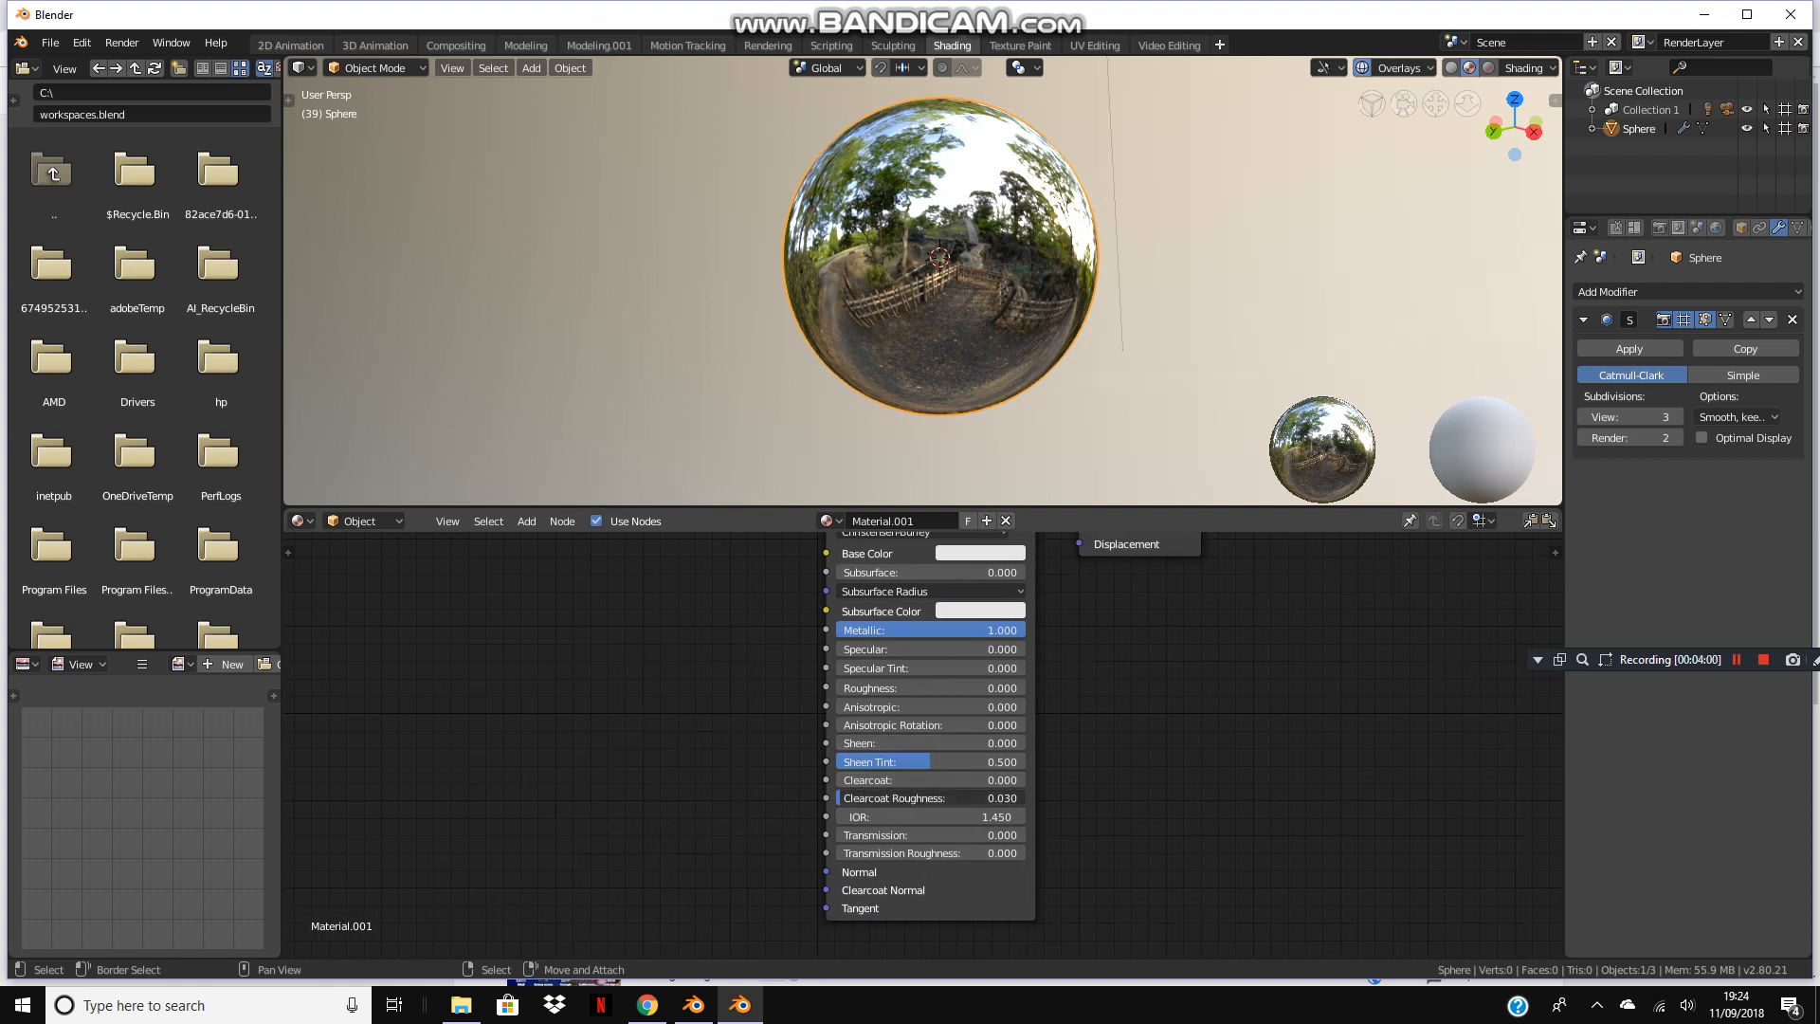
# Set both the Clearcoat Roughness and the Sheen Tint of the Principled BSDF to 0.000.
pyautogui.moveTo(842, 797); pyautogui.dragTo(1026, 797)
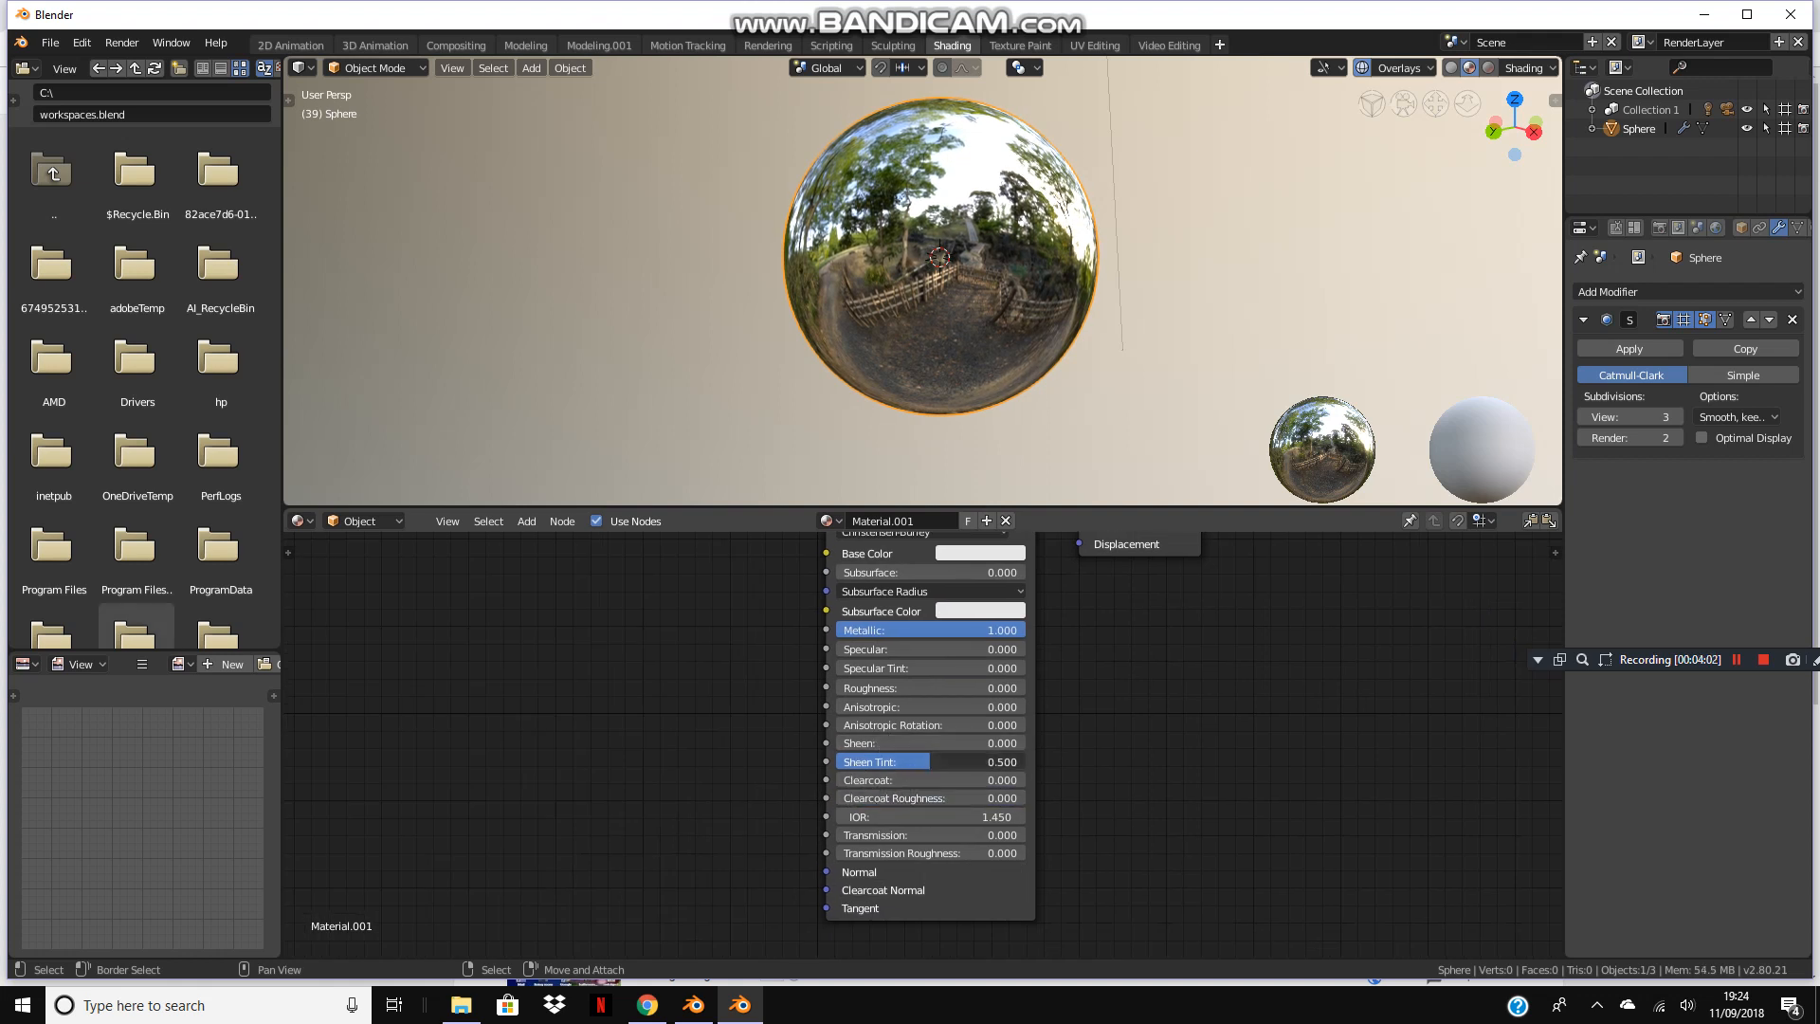
# Change the Principled BSDF's Base Color from near-white to a strongly saturated red.
pyautogui.moveTo(1002, 709); pyautogui.dragTo(1148, 886, button='middle')
pyautogui.scroll(-2, 1207, 106)
pyautogui.scroll(6, 1185, 170)
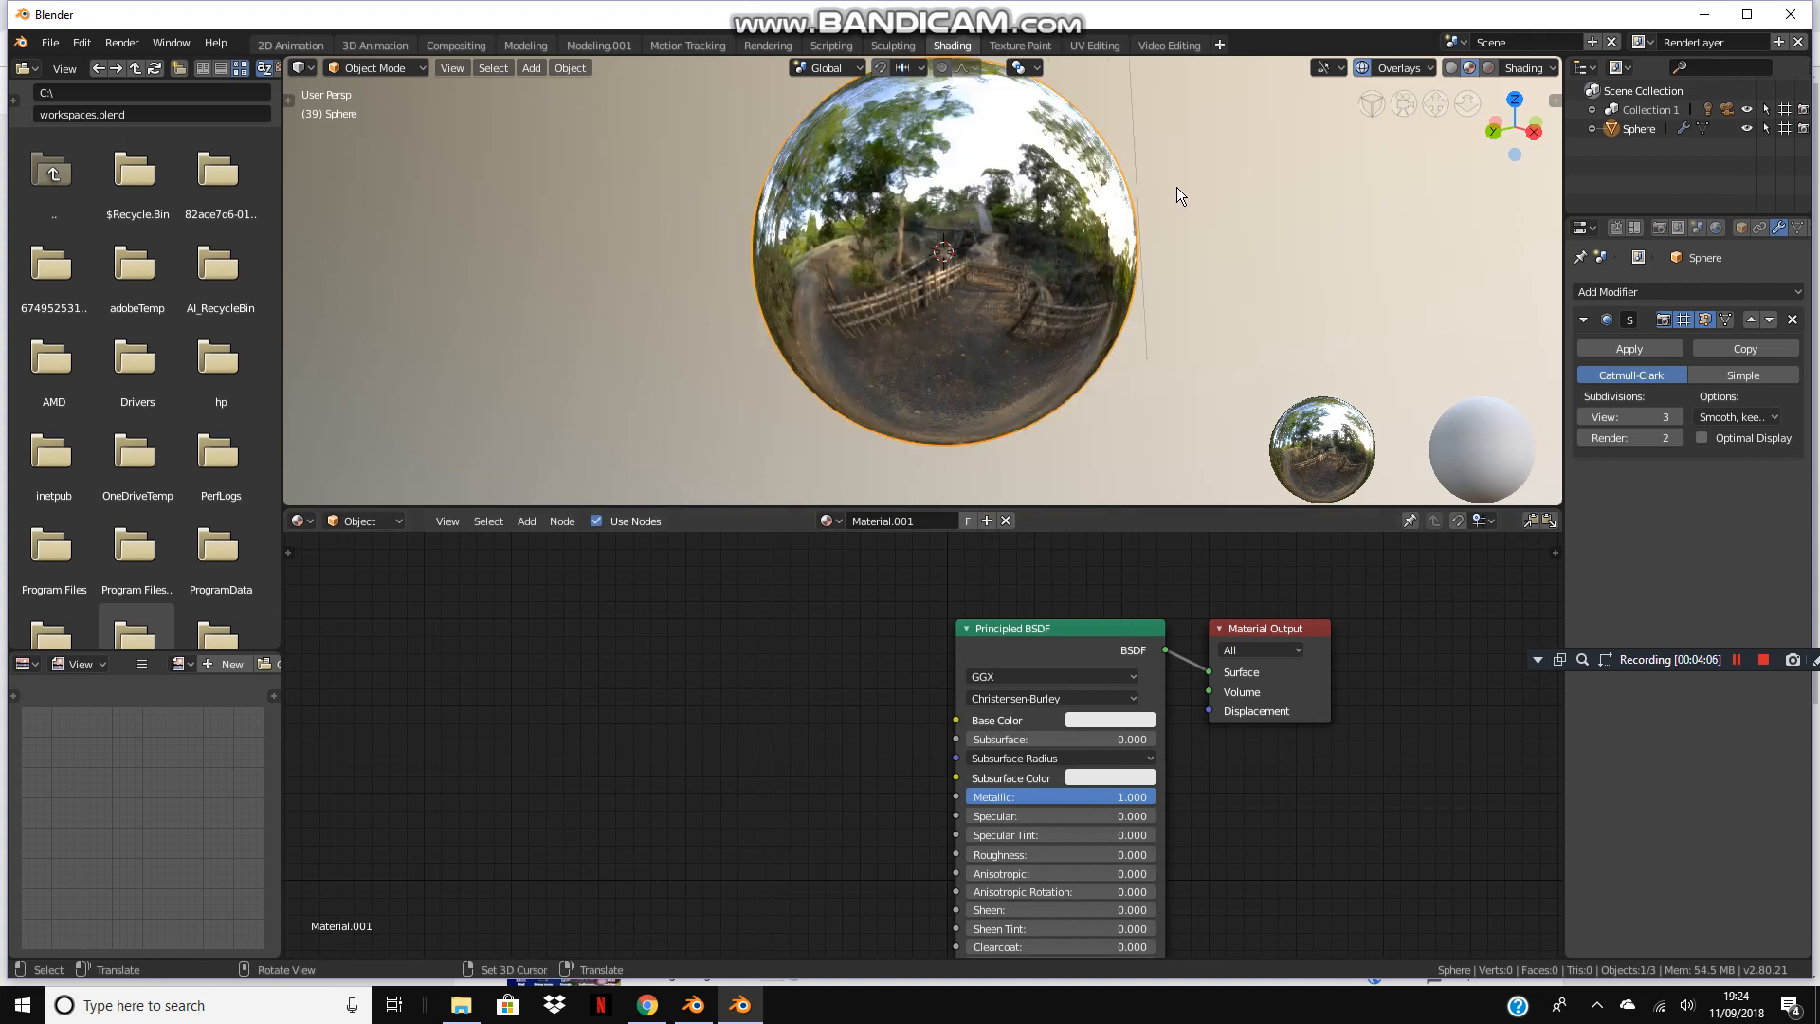
pyautogui.click(1140, 721)
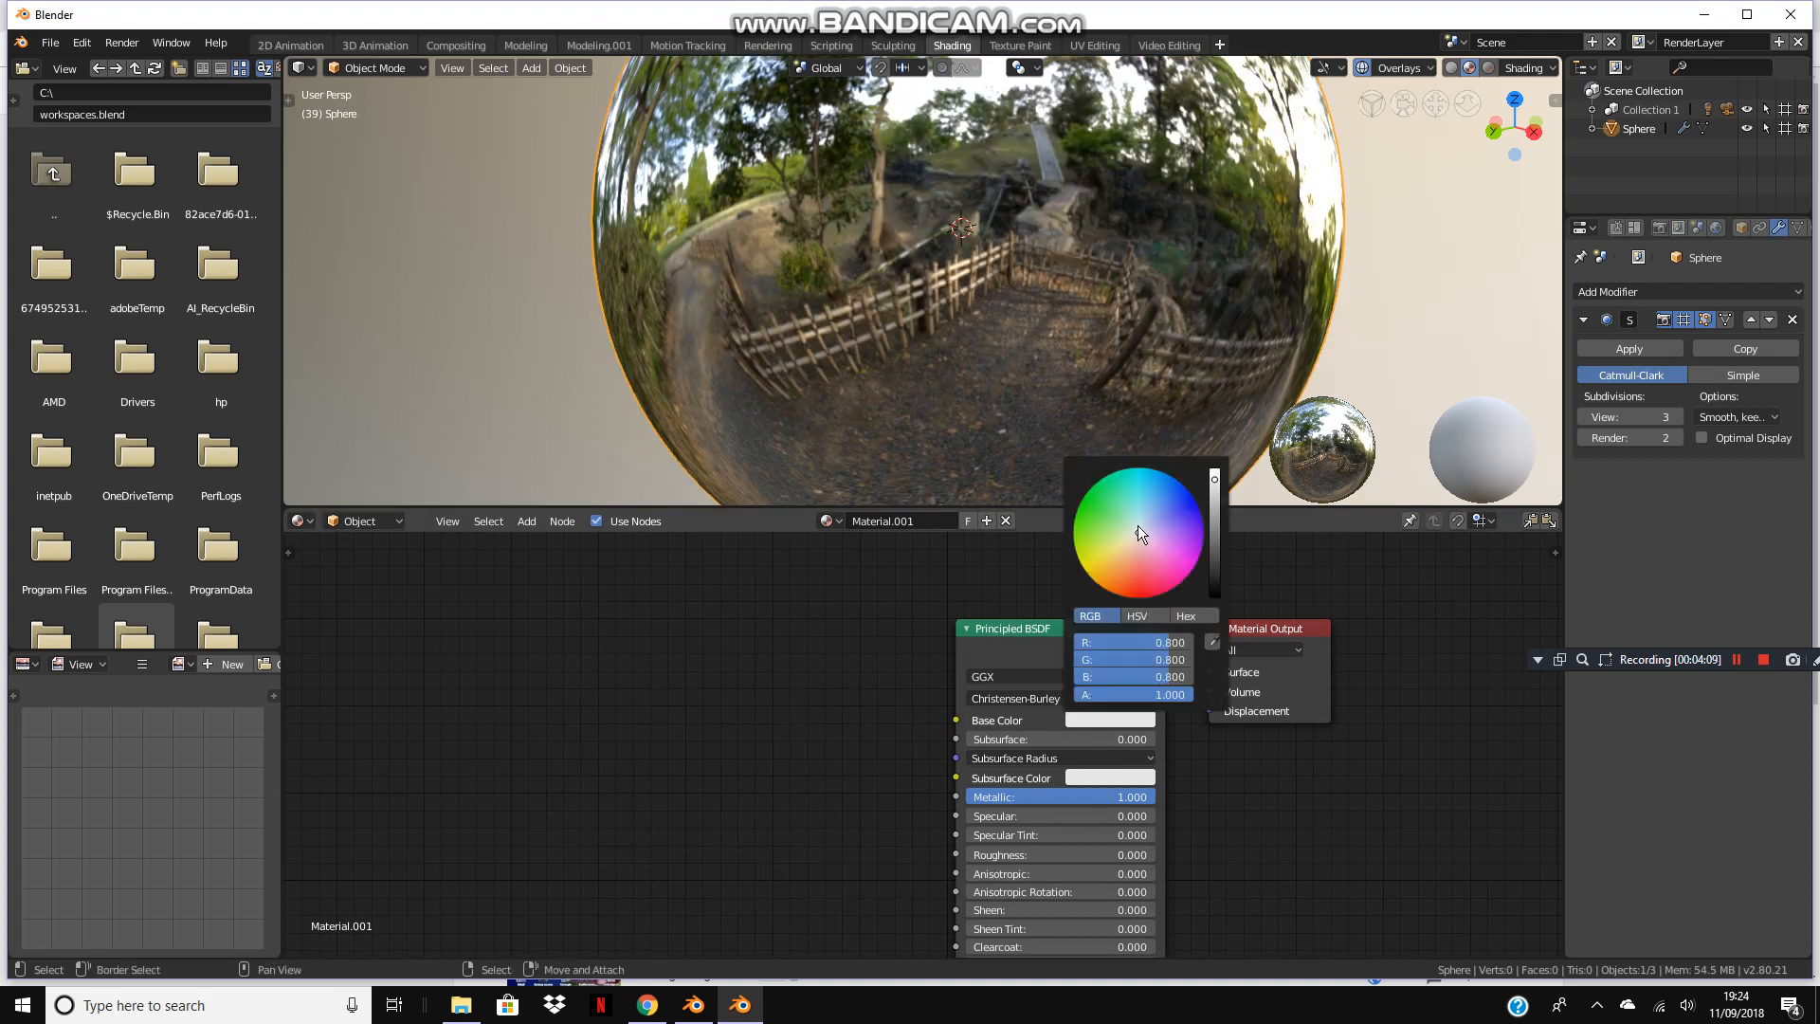
pyautogui.moveTo(1139, 533); pyautogui.dragTo(1141, 597)
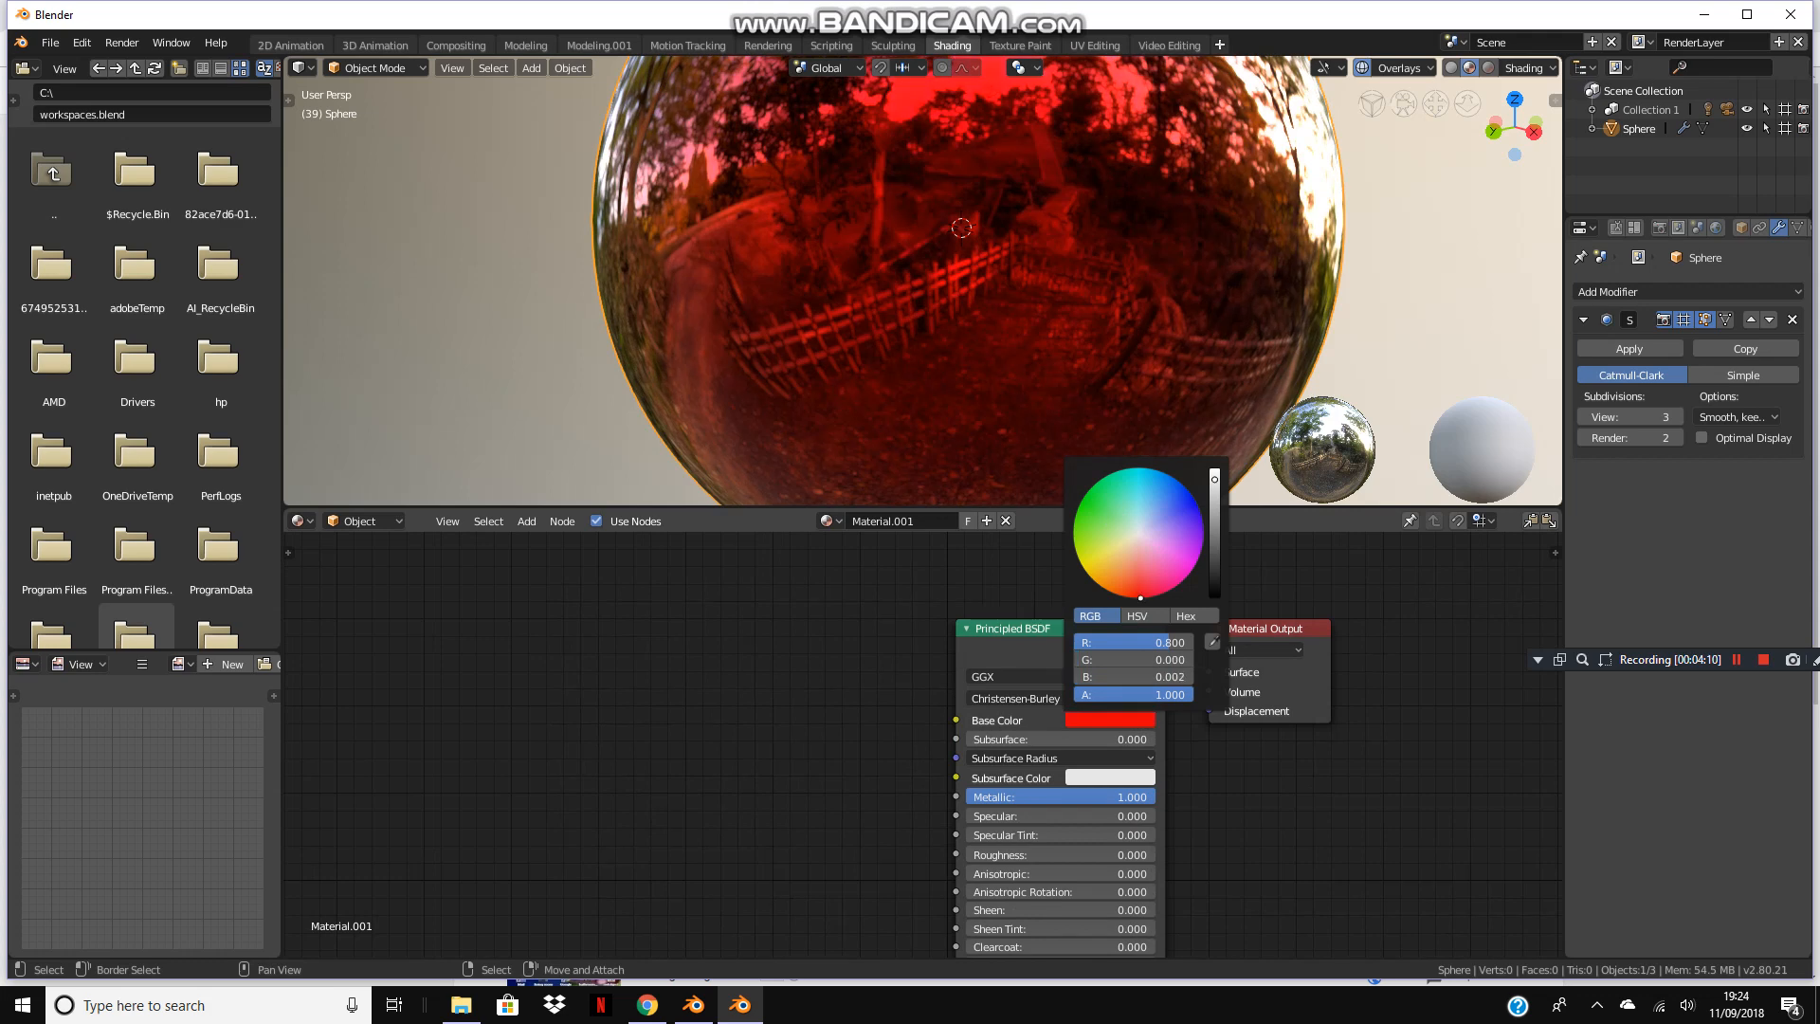
pyautogui.moveTo(1149, 532); pyautogui.dragTo(1119, 589)
# Move the red metallic sphere freely sideways in the 3D viewport.
pyautogui.scroll(-6, 888, 203)
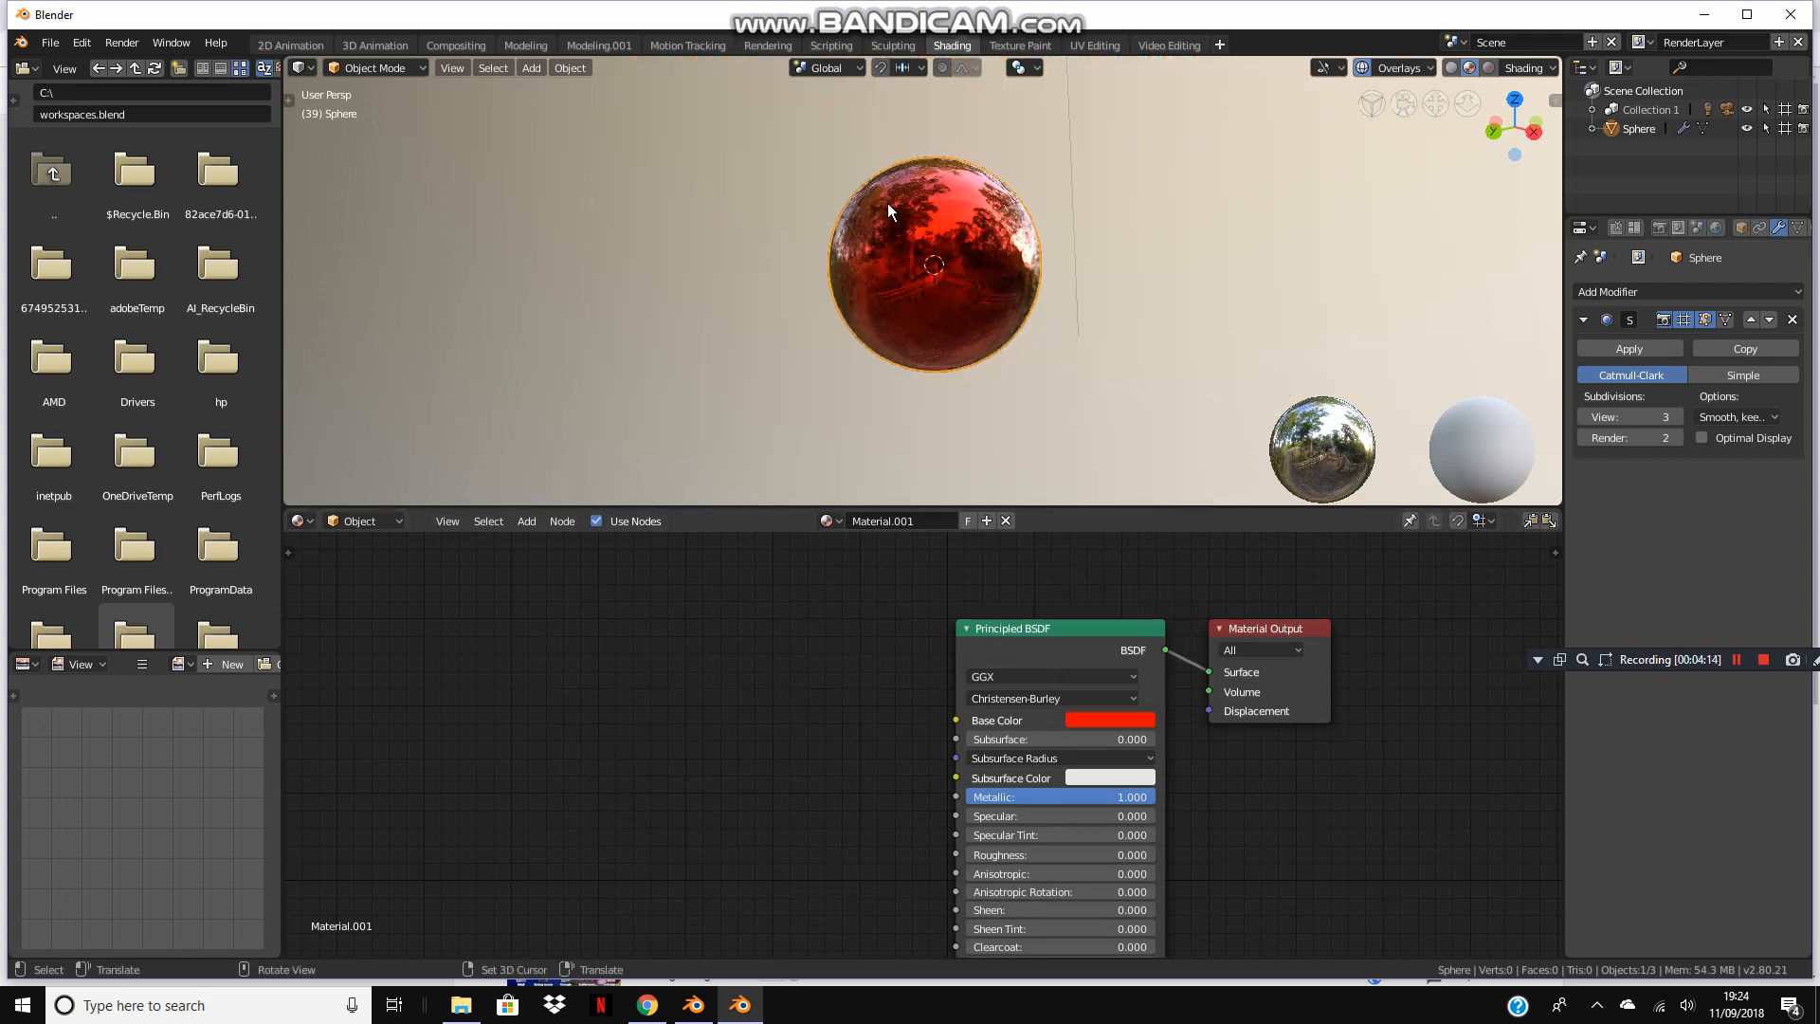
pyautogui.scroll(8, 953, 224)
pyautogui.scroll(-8, 958, 214)
pyautogui.moveTo(957, 213); pyautogui.dragTo(1384, 401, button='middle')
pyautogui.scroll(3, 1384, 401)
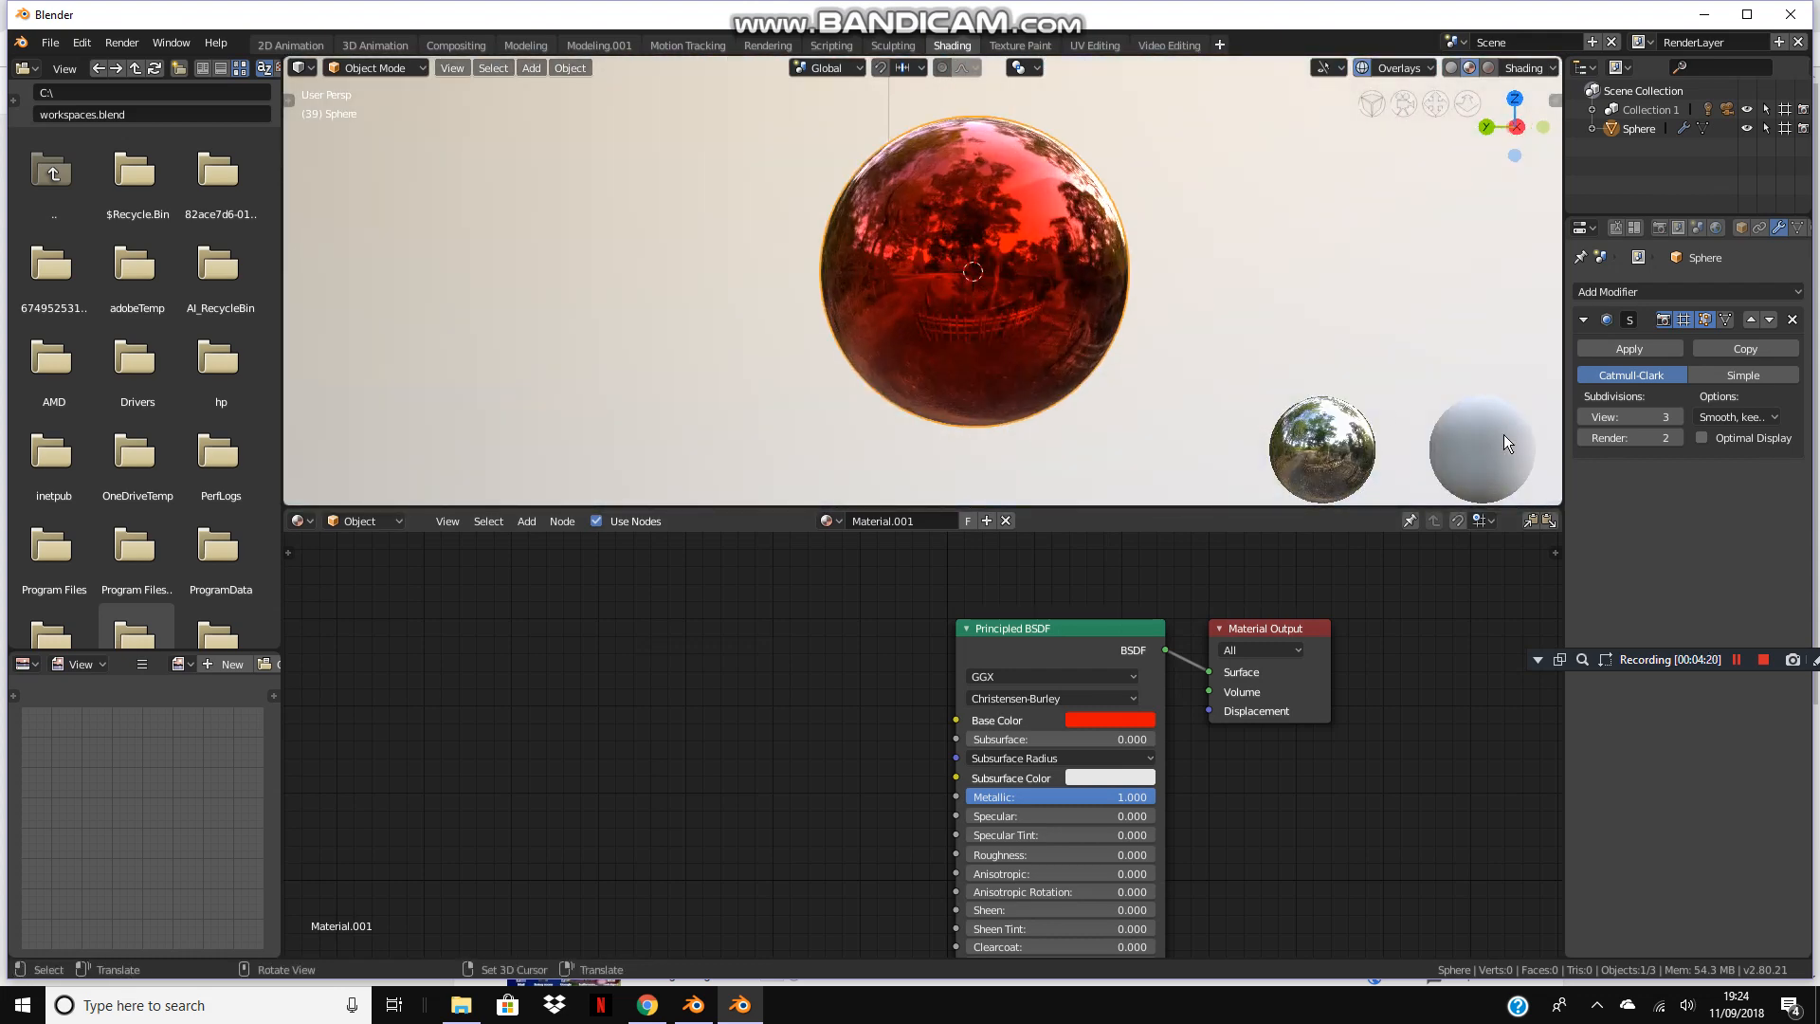
pyautogui.press('g')
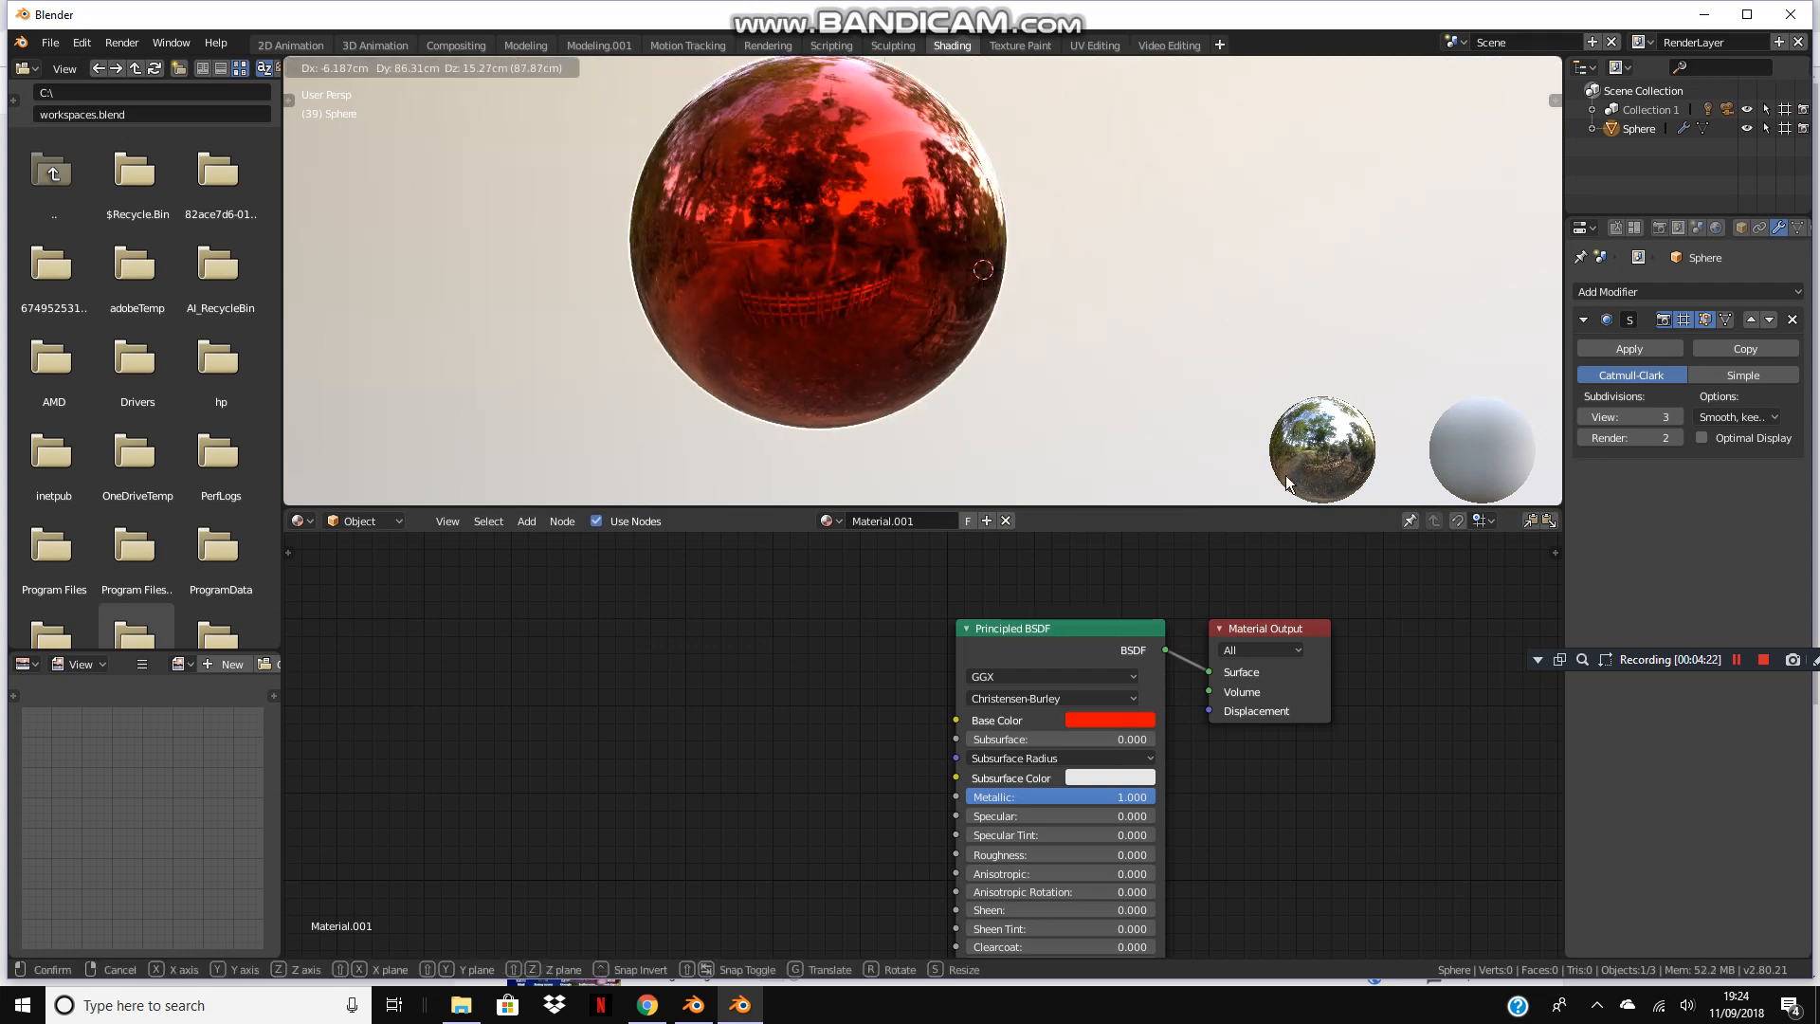